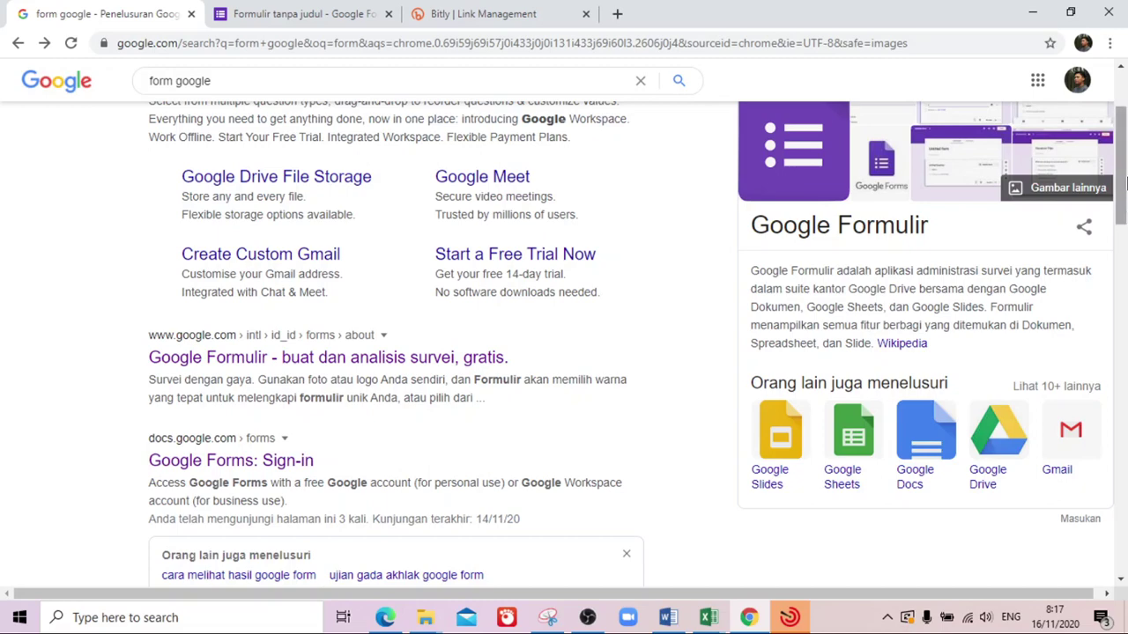
- Switch to the Word document and examine the first question's boxed sentence and the short story passage on page 1
{"action": "left_click", "coordinate": [667, 619]}
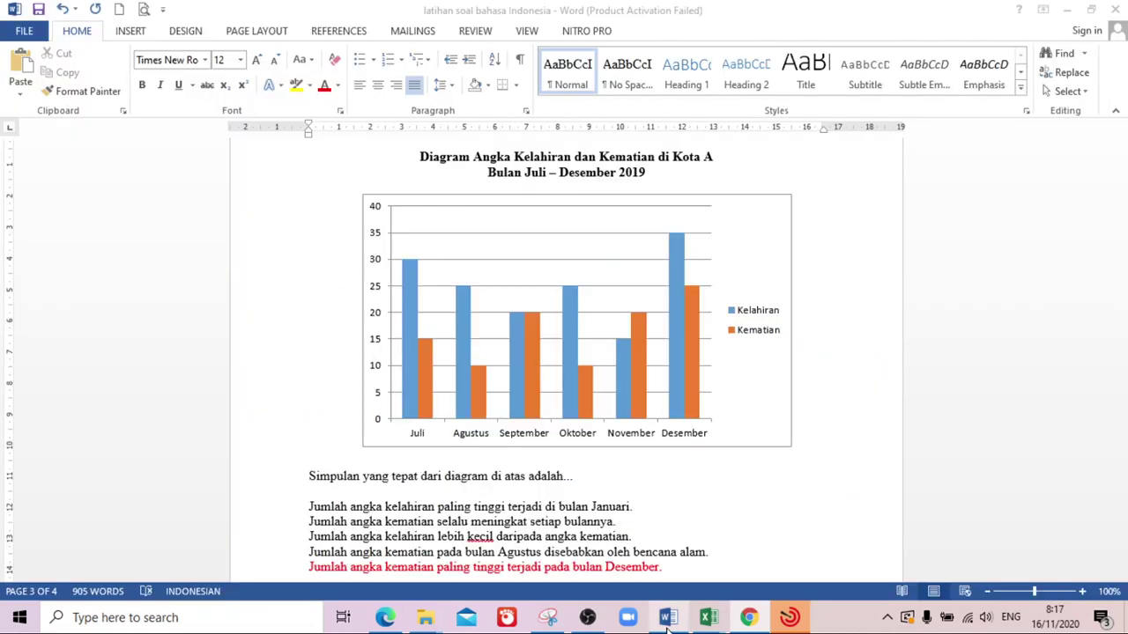
{"action": "left_click_drag", "start_coordinate": [1121, 397], "coordinate": [1120, 152]}
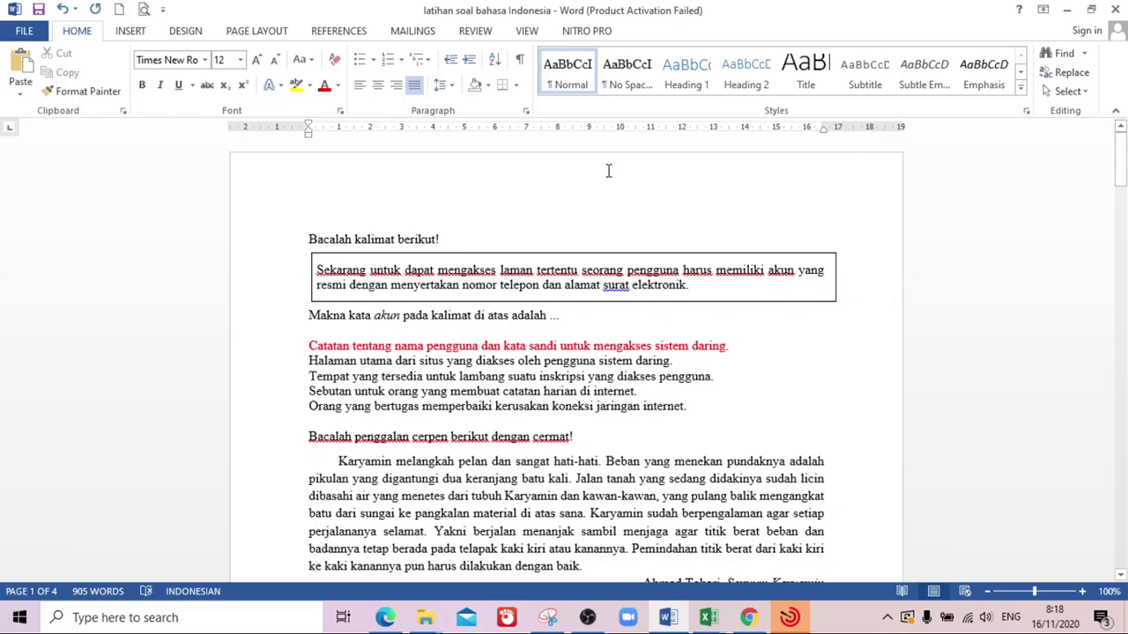
{"action": "left_click_drag", "start_coordinate": [305, 319], "coordinate": [561, 316]}
{"action": "left_click", "coordinate": [347, 273]}
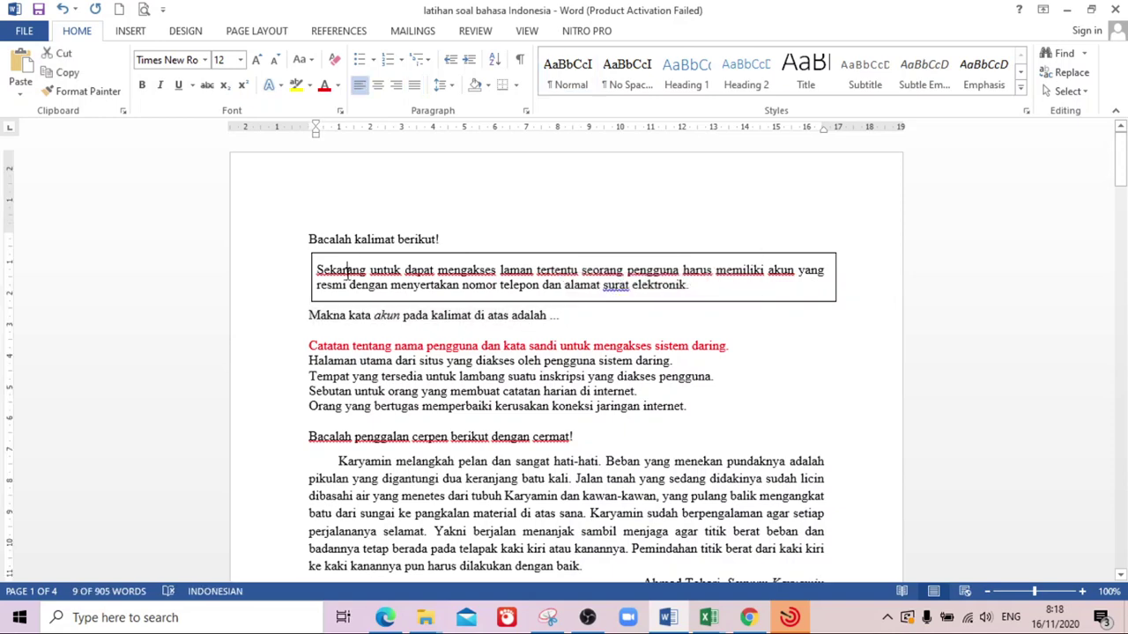
{"action": "left_click_drag", "start_coordinate": [323, 460], "coordinate": [472, 514]}
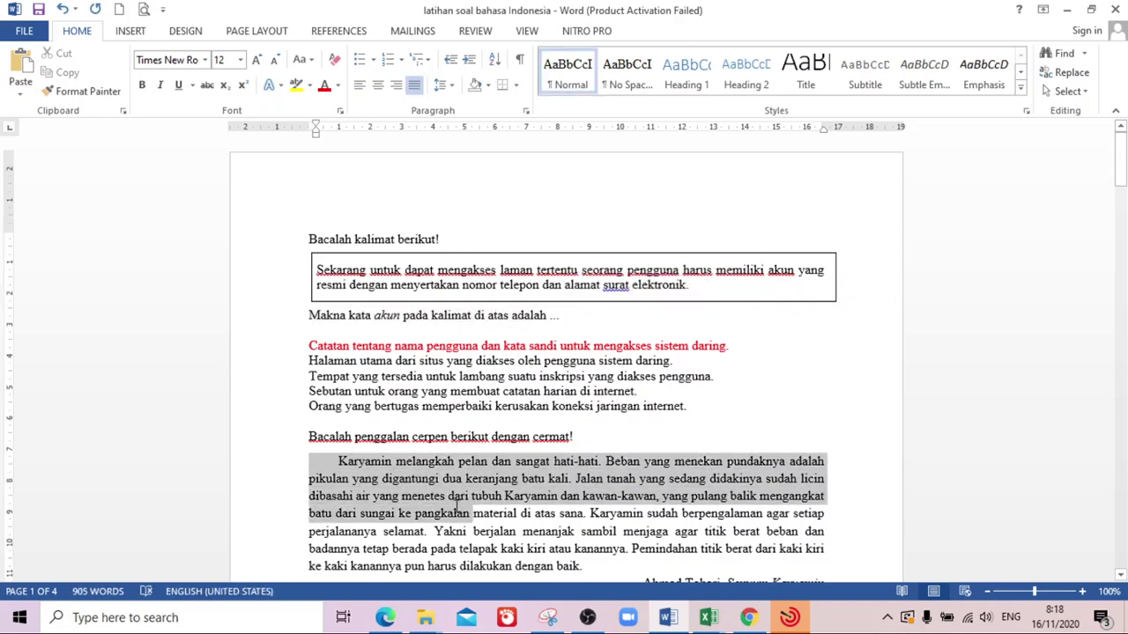
{"action": "left_click_drag", "start_coordinate": [1122, 179], "coordinate": [1121, 188]}
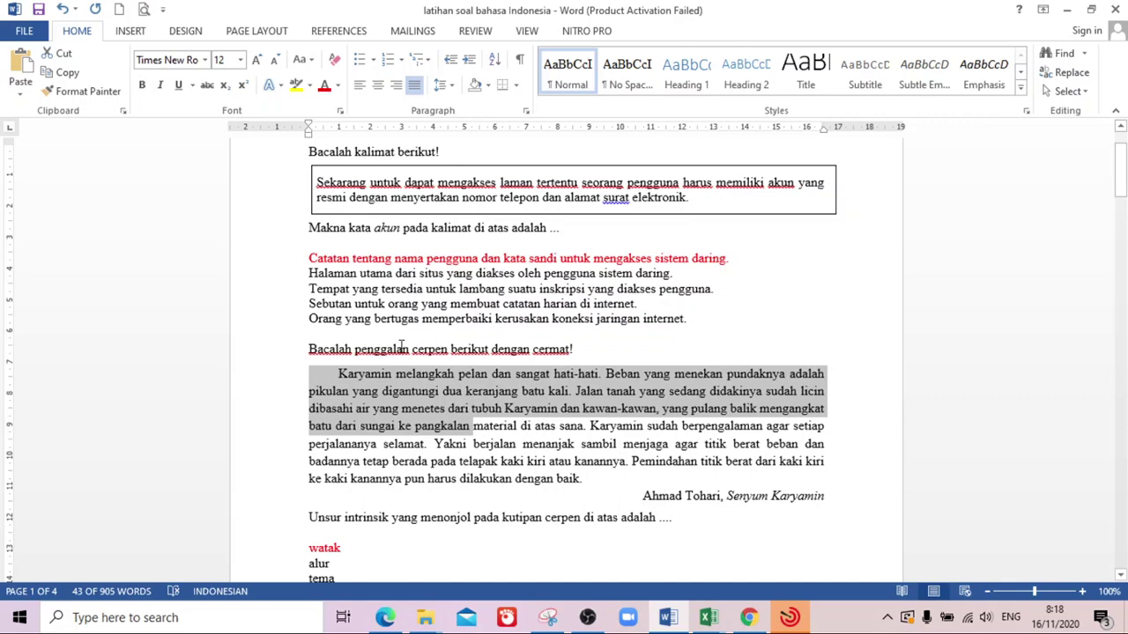
{"action": "left_click", "coordinate": [376, 361]}
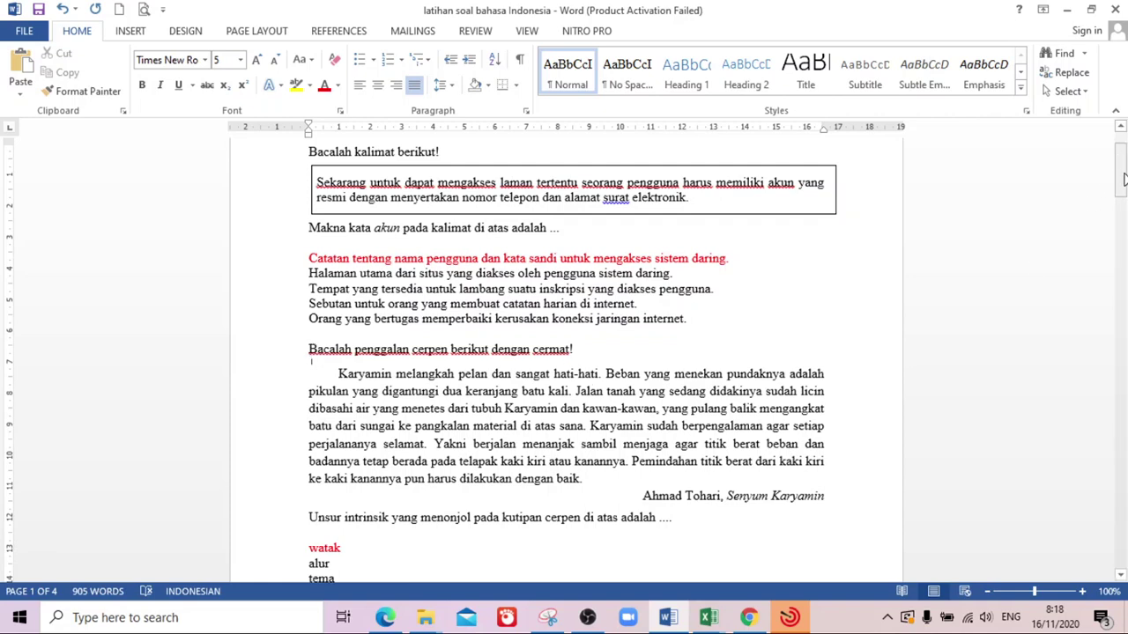
{"action": "left_click_drag", "start_coordinate": [1123, 180], "coordinate": [1124, 160]}
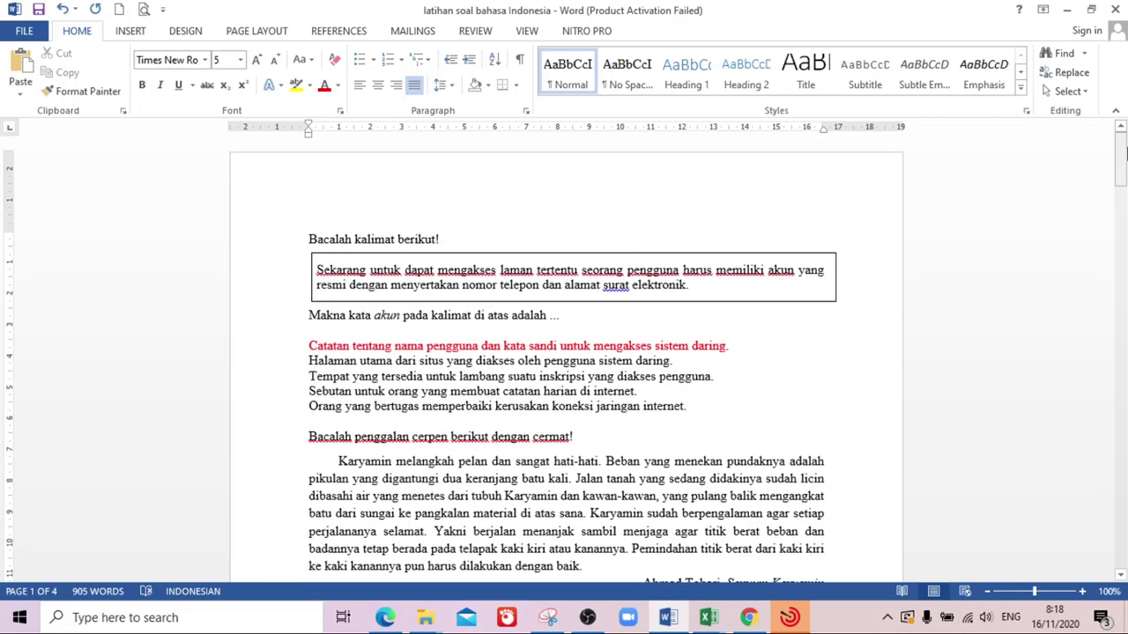
{"action": "left_click_drag", "start_coordinate": [1125, 152], "coordinate": [1124, 150]}
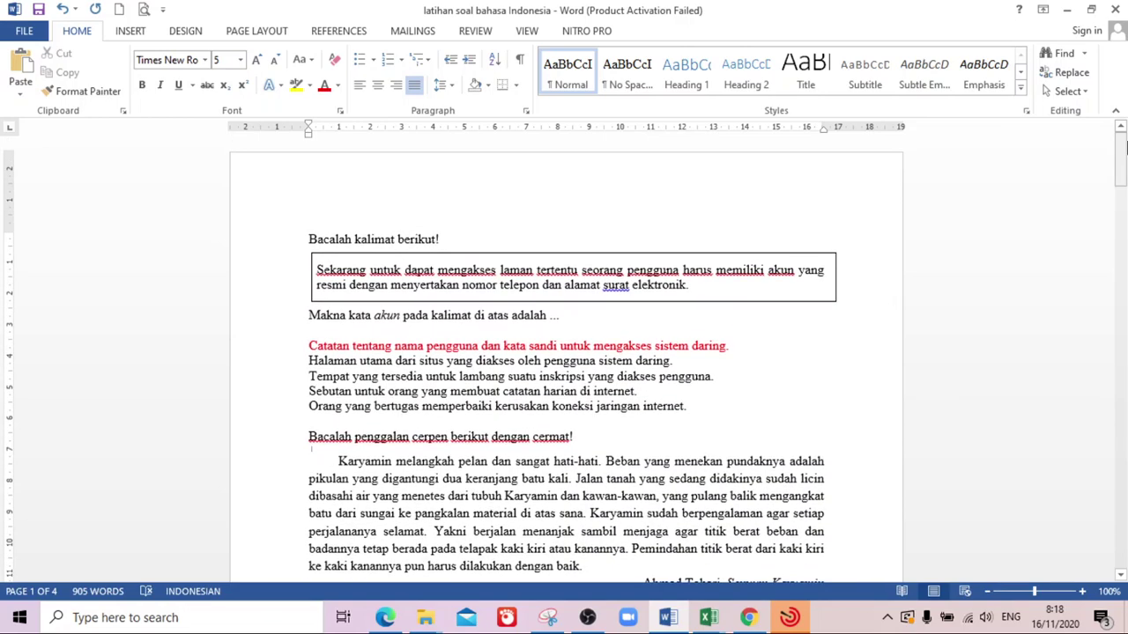
- Examine the first question's prompt and its list of five answer options in the document
{"action": "left_click", "coordinate": [308, 238]}
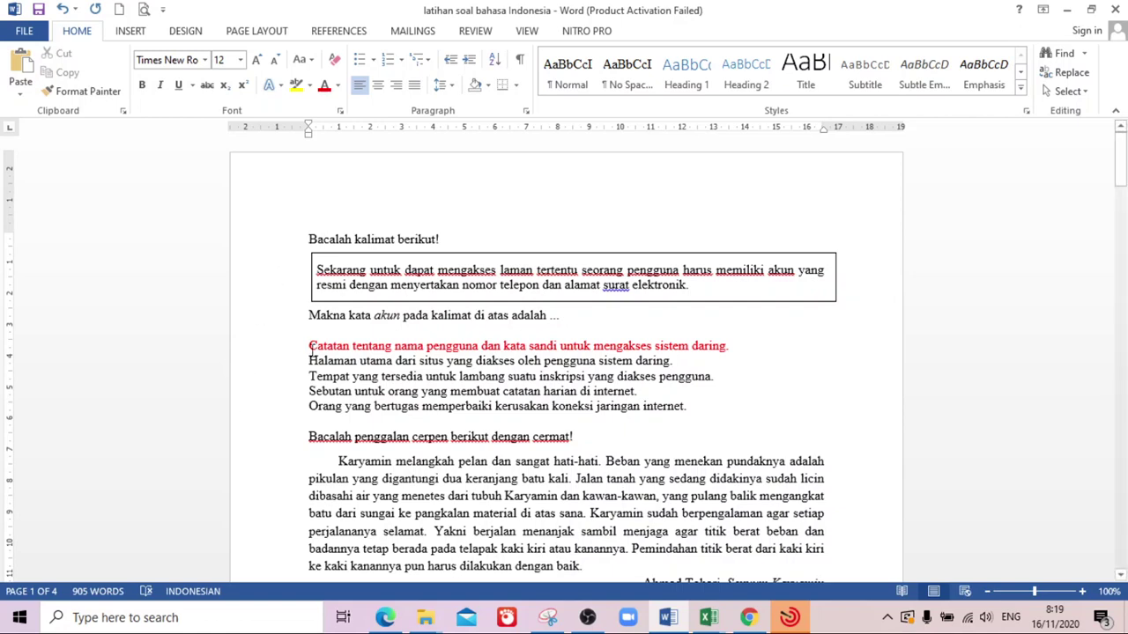
{"action": "left_click_drag", "start_coordinate": [309, 346], "coordinate": [335, 414]}
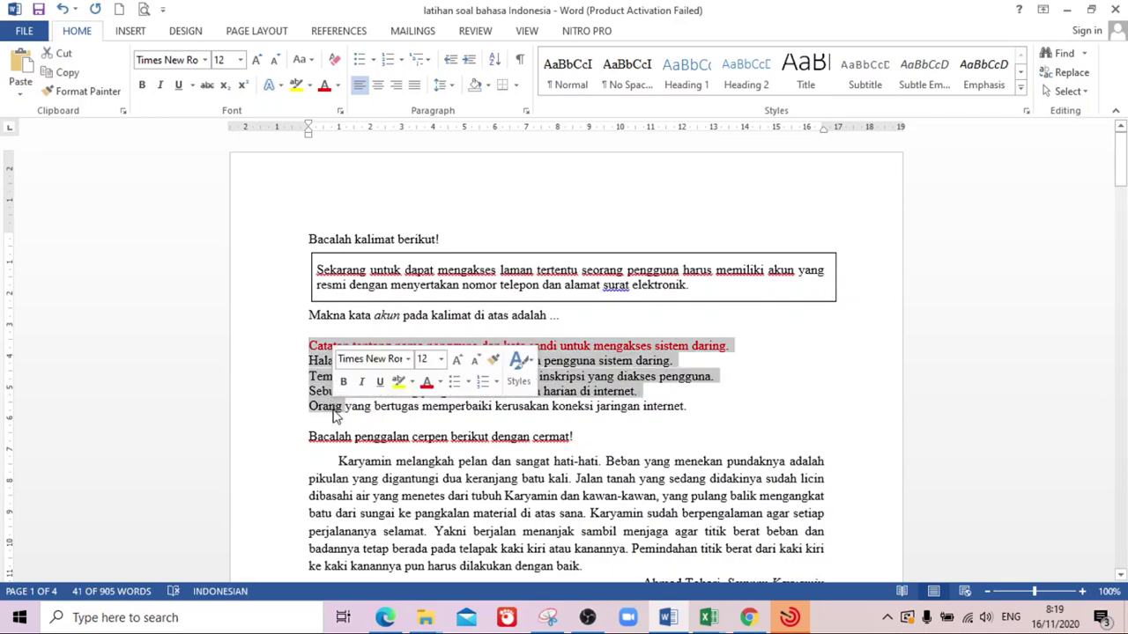
{"action": "left_click", "coordinate": [311, 347]}
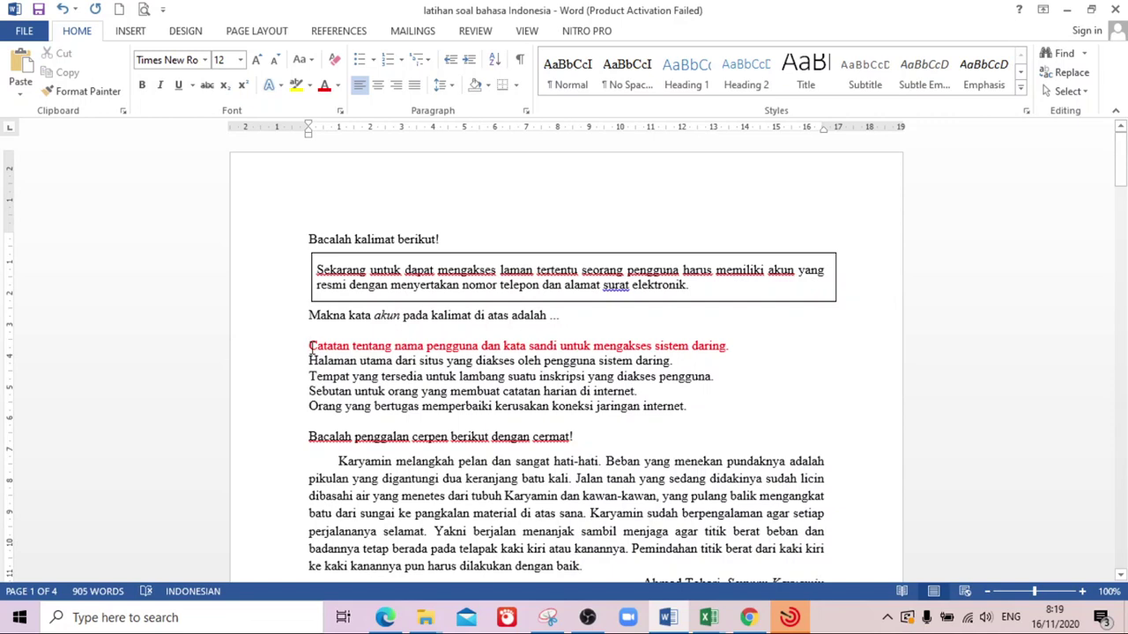
{"action": "left_click_drag", "start_coordinate": [310, 347], "coordinate": [329, 407]}
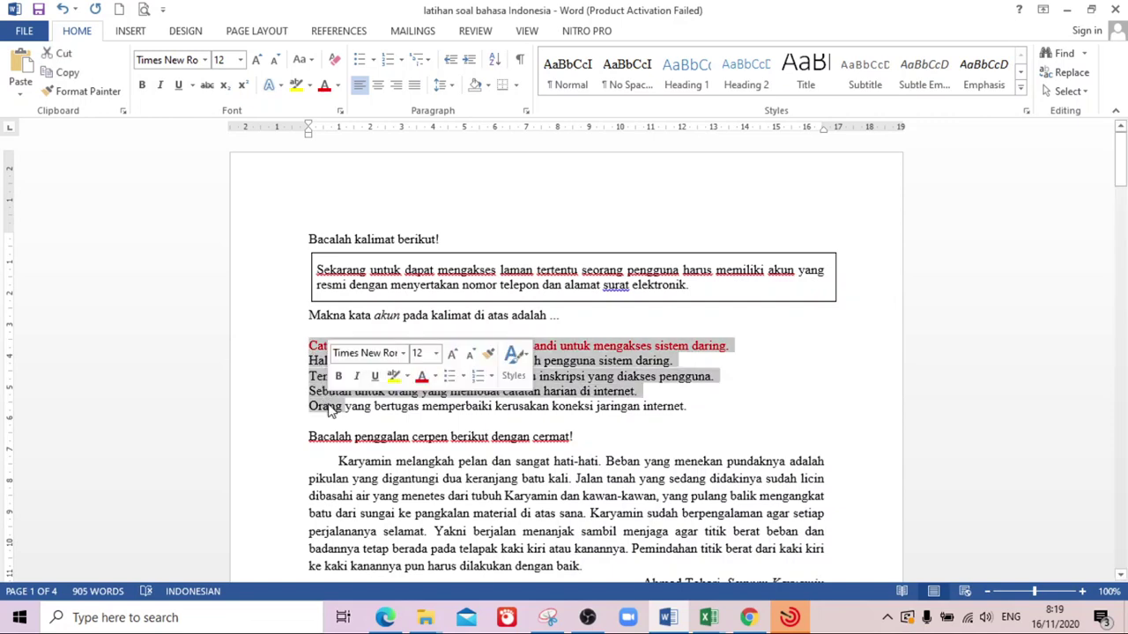
{"action": "left_click", "coordinate": [310, 344]}
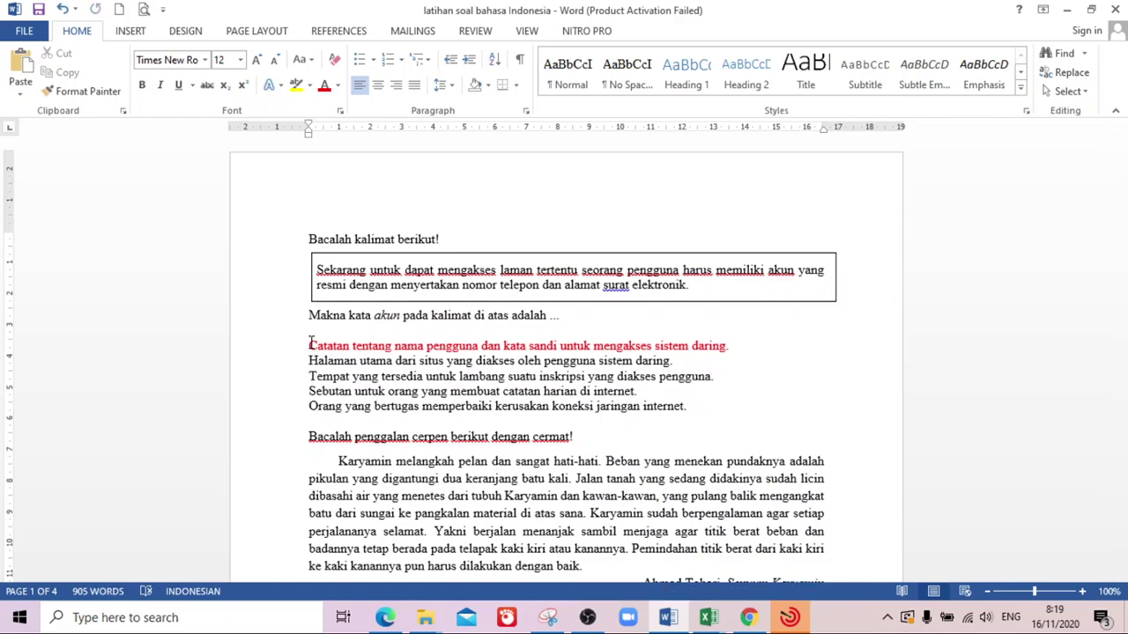
- Switch to Chrome and open the Google Forms: Sign-in search result in a new tab to view the Forms home page
{"action": "left_click", "coordinate": [748, 618]}
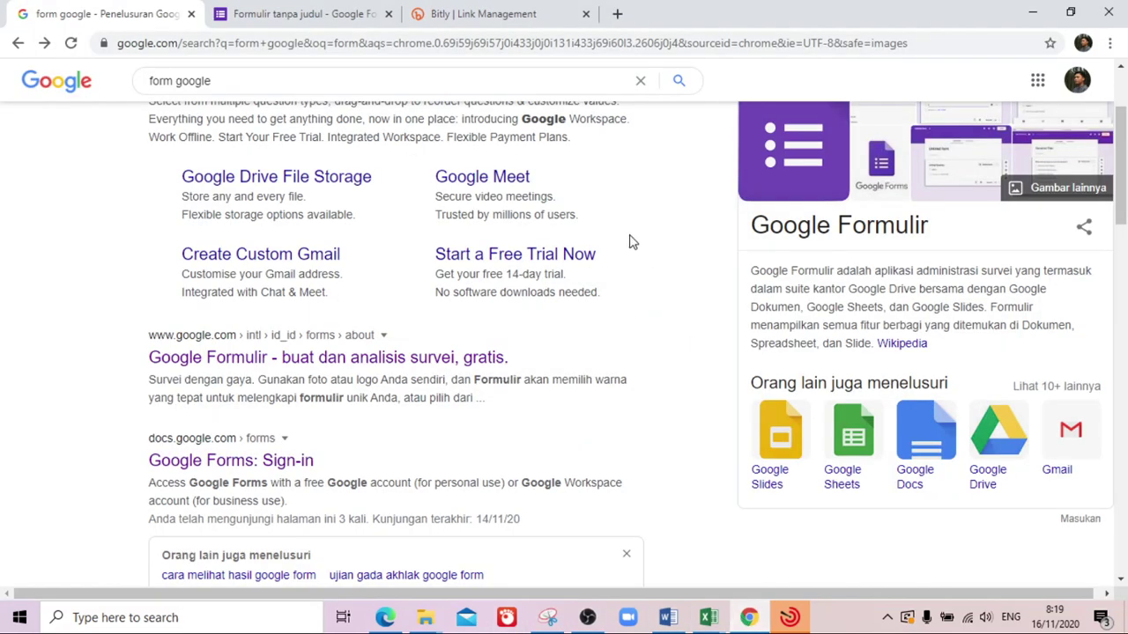
{"action": "left_click", "coordinate": [282, 80]}
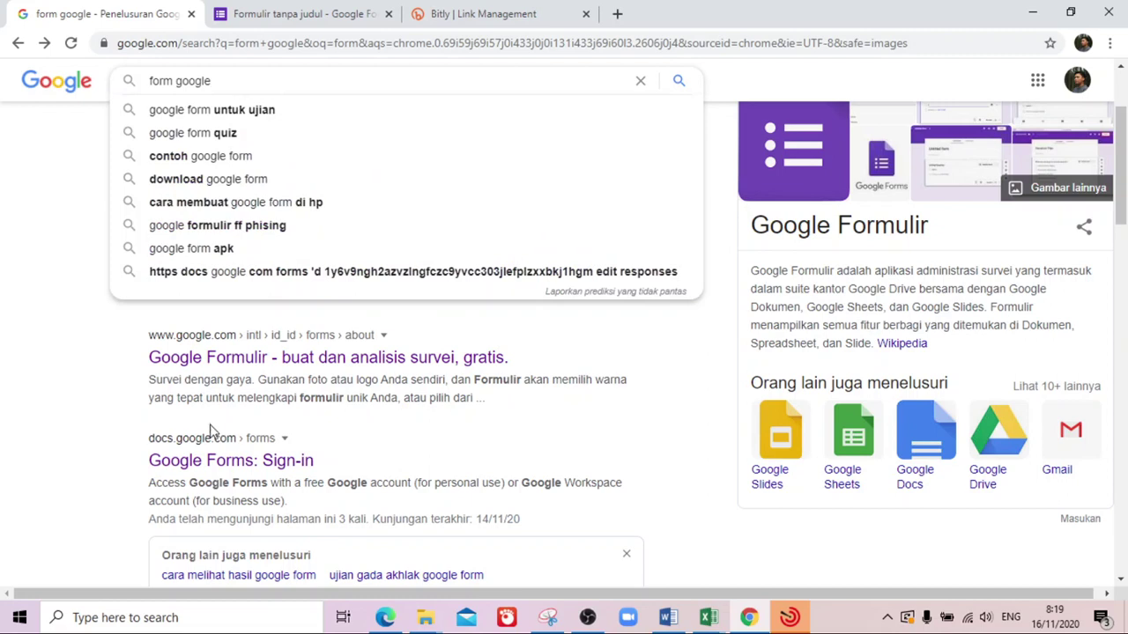
{"action": "right_click", "coordinate": [212, 462]}
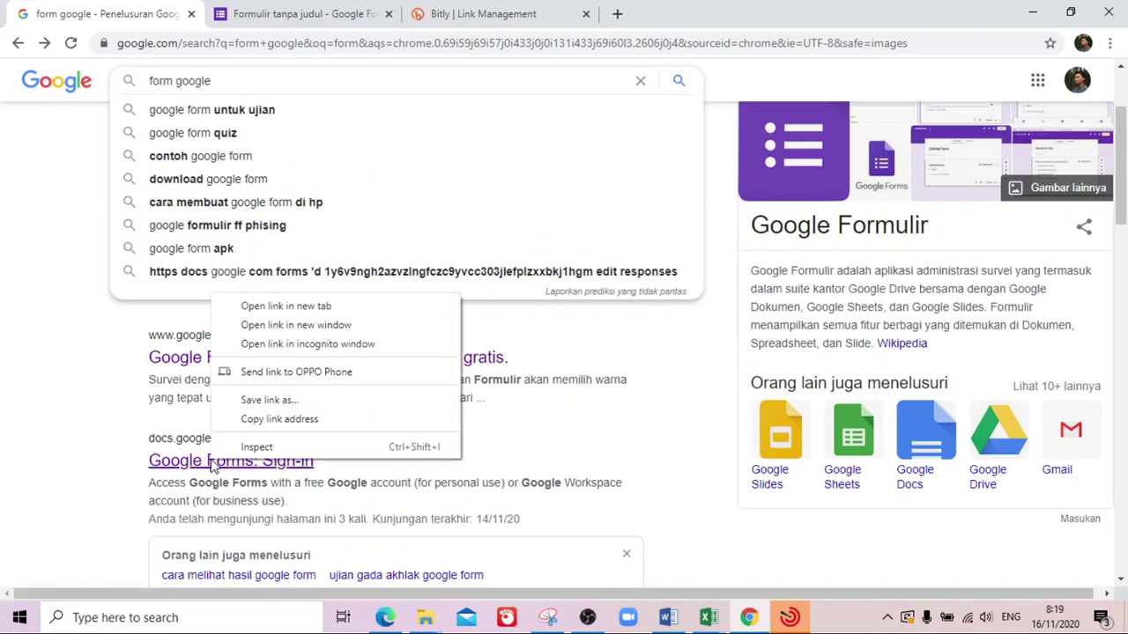
{"action": "left_click", "coordinate": [256, 308]}
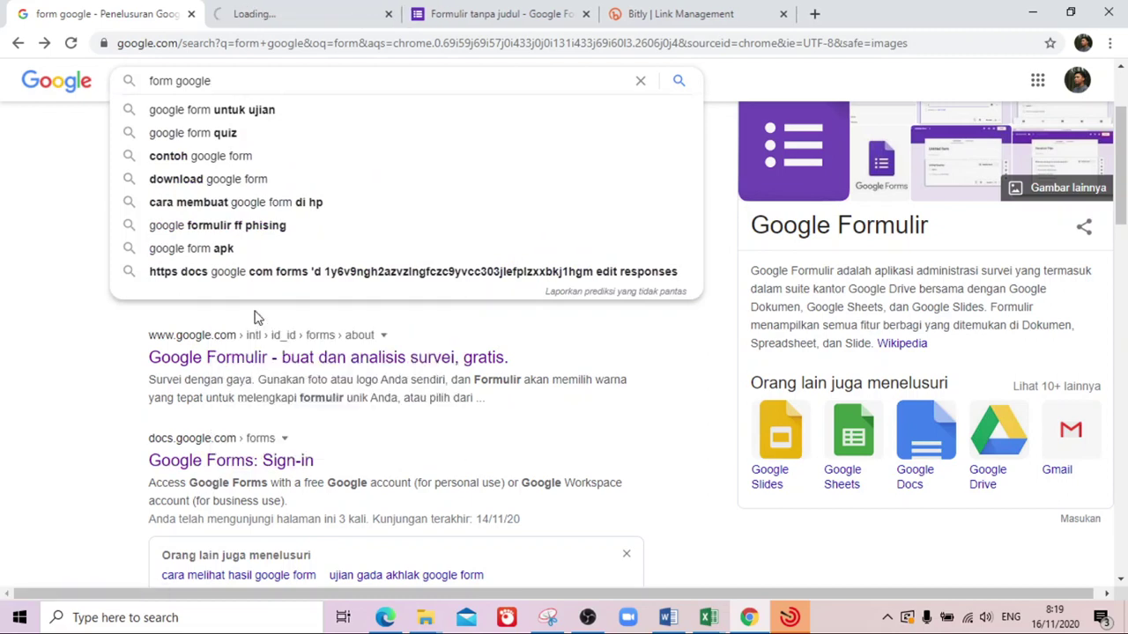
{"action": "left_click", "coordinate": [289, 21]}
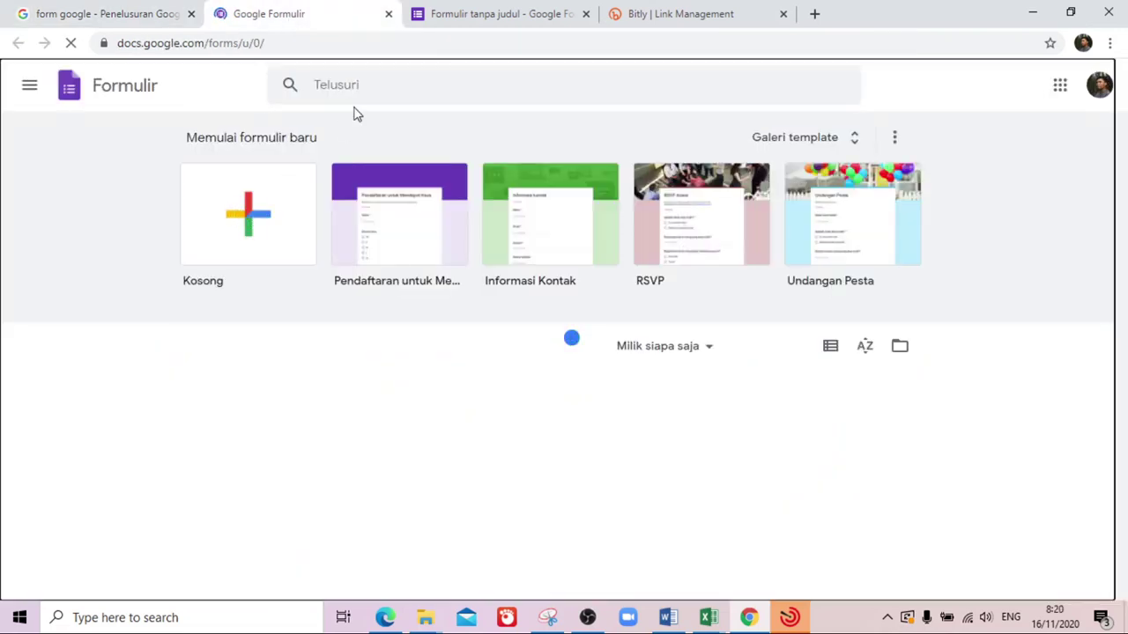
- Close the Google Forms home page, return to the untitled form, and title it LATIHAN ULANGAN BAHASA INDONESIA
{"action": "left_click", "coordinate": [445, 17]}
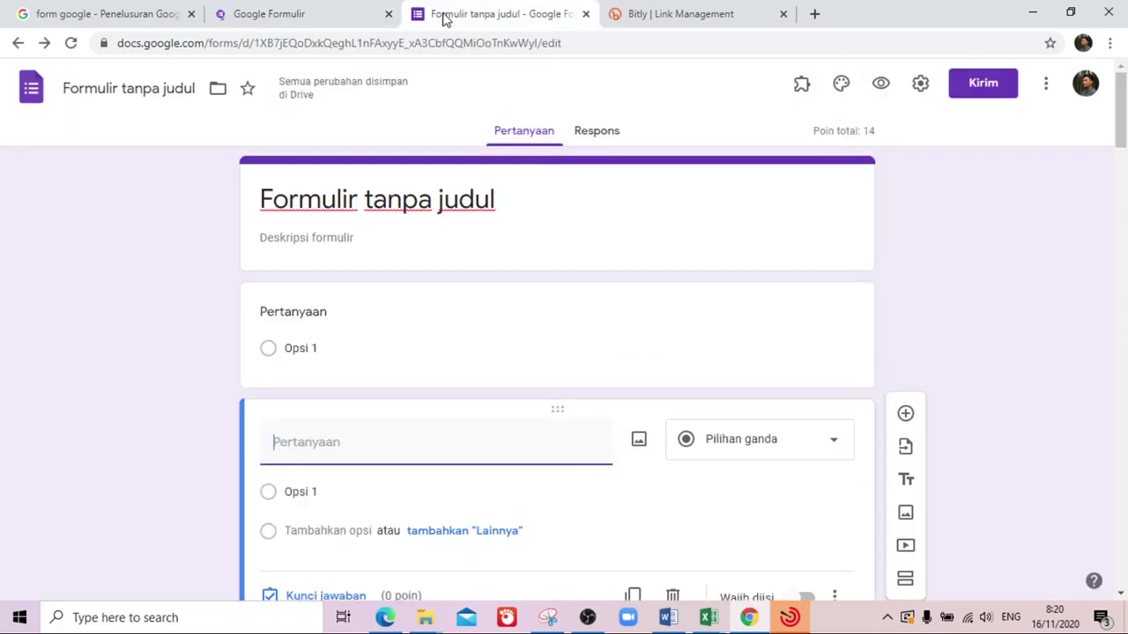
{"action": "left_click", "coordinate": [389, 14]}
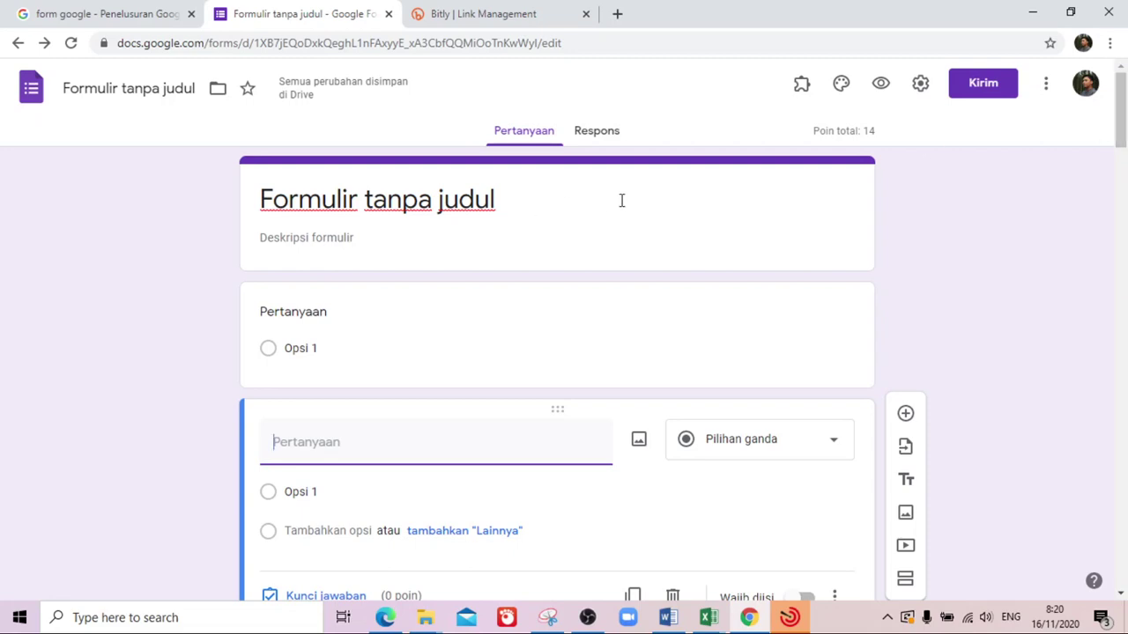
{"action": "left_click", "coordinate": [476, 209]}
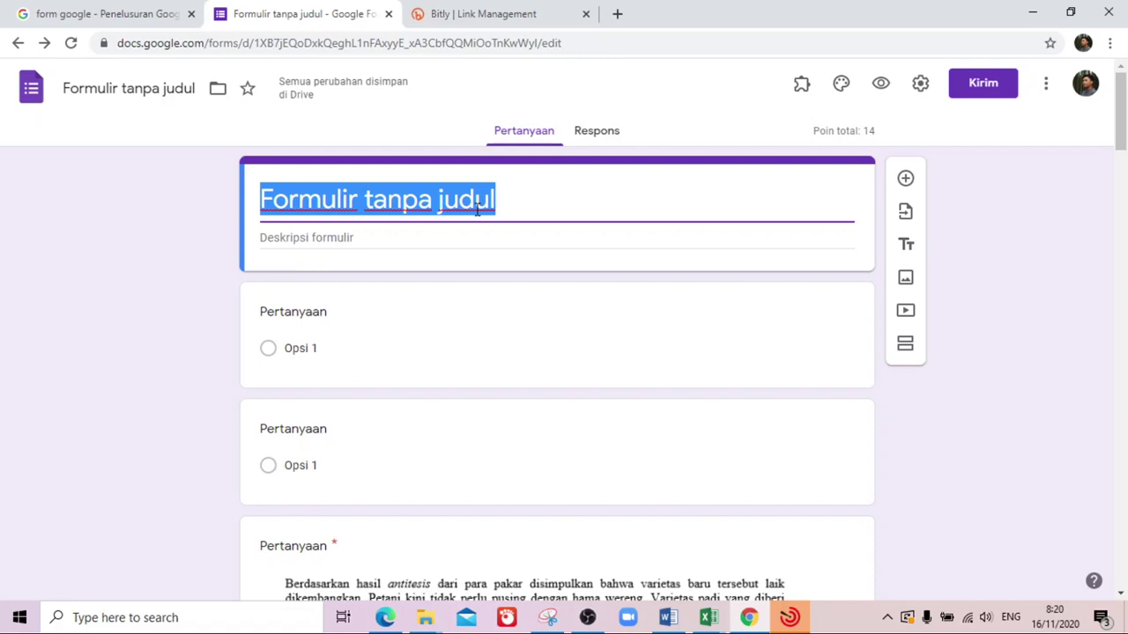
{"action": "type", "text": "la"}
{"action": "key", "text": "BackSpace"}
{"action": "key", "text": "BackSpace"}
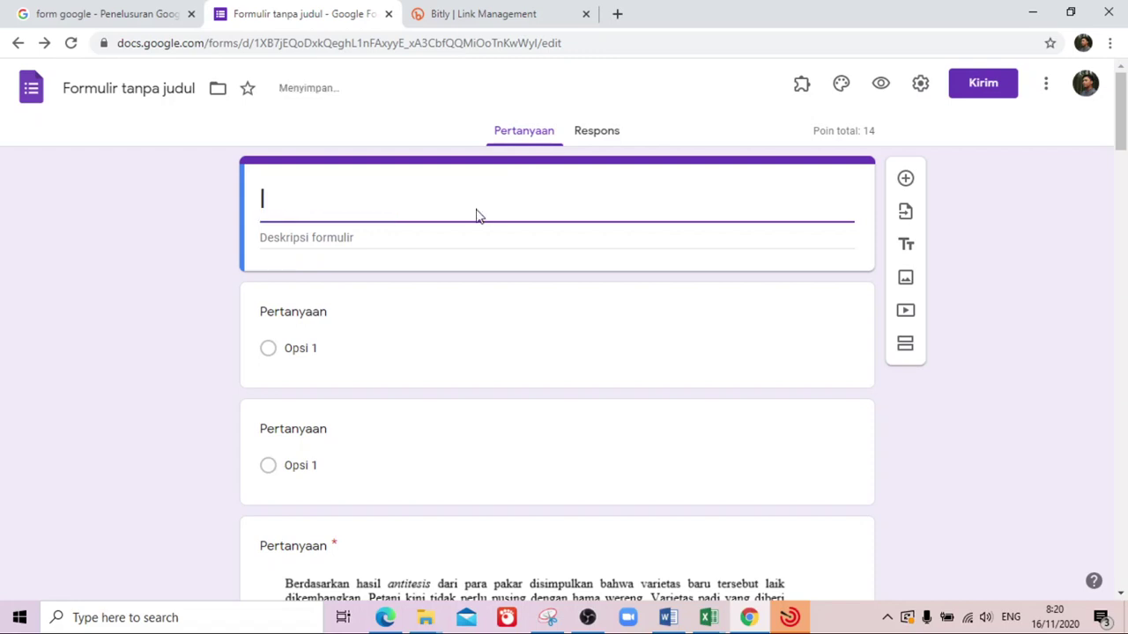
{"action": "type", "text": "LATIHAN "}
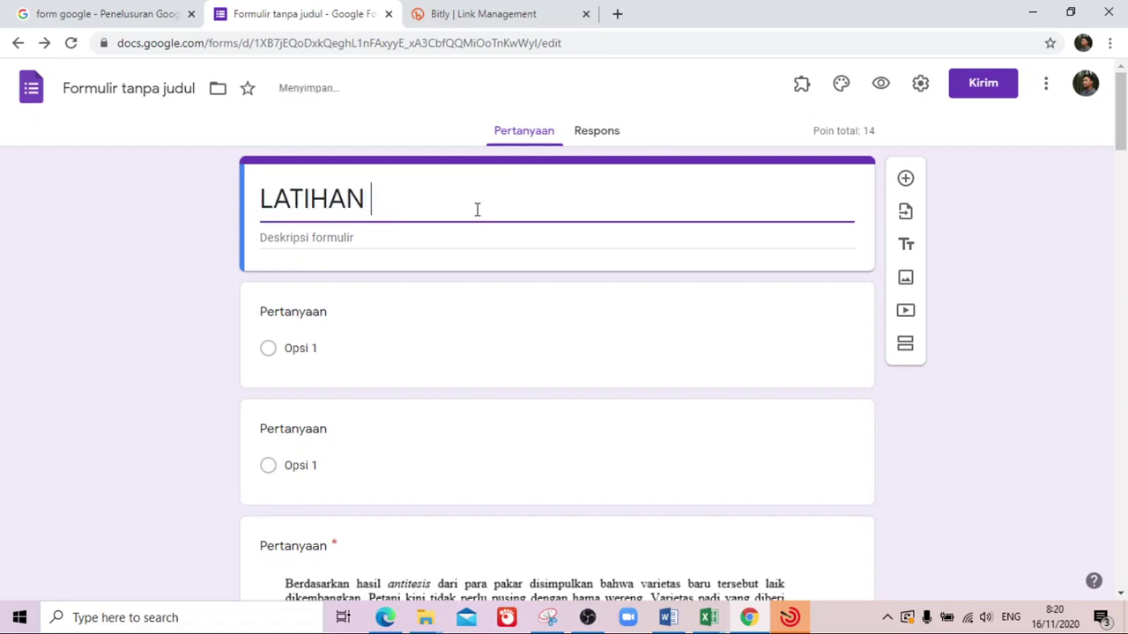
{"action": "type", "text": "ULANGAN "}
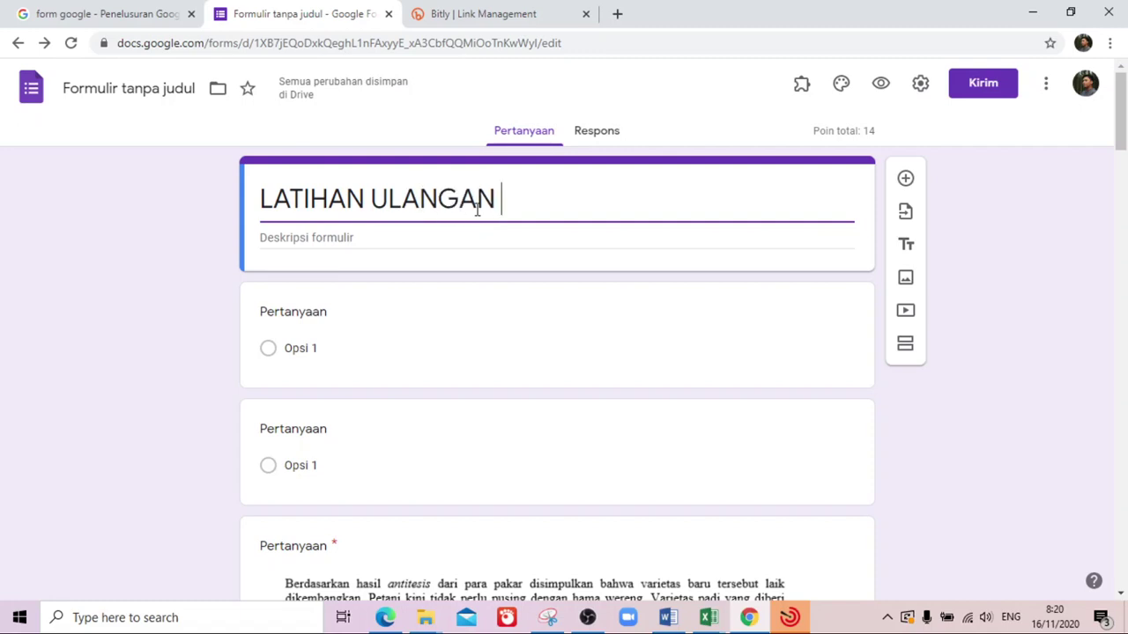
{"action": "type", "text": "BAHASA INDONEISA"}
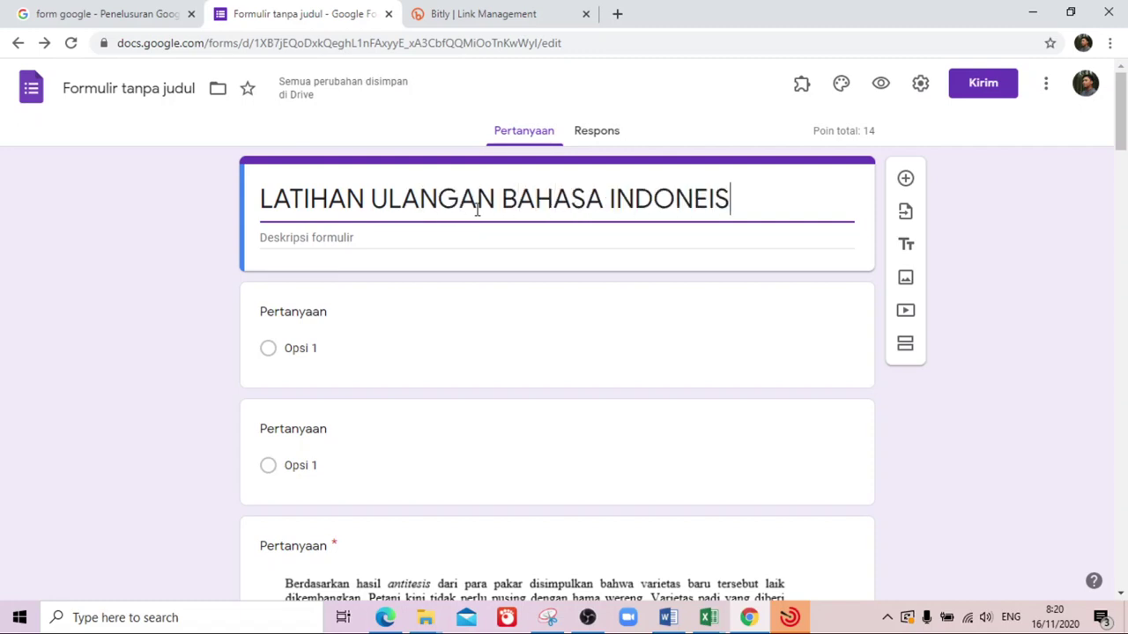
{"action": "key", "text": "BackSpace"}
{"action": "key", "text": "BackSpace"}
{"action": "key", "text": "BackSpace"}
{"action": "type", "text": "SIA"}
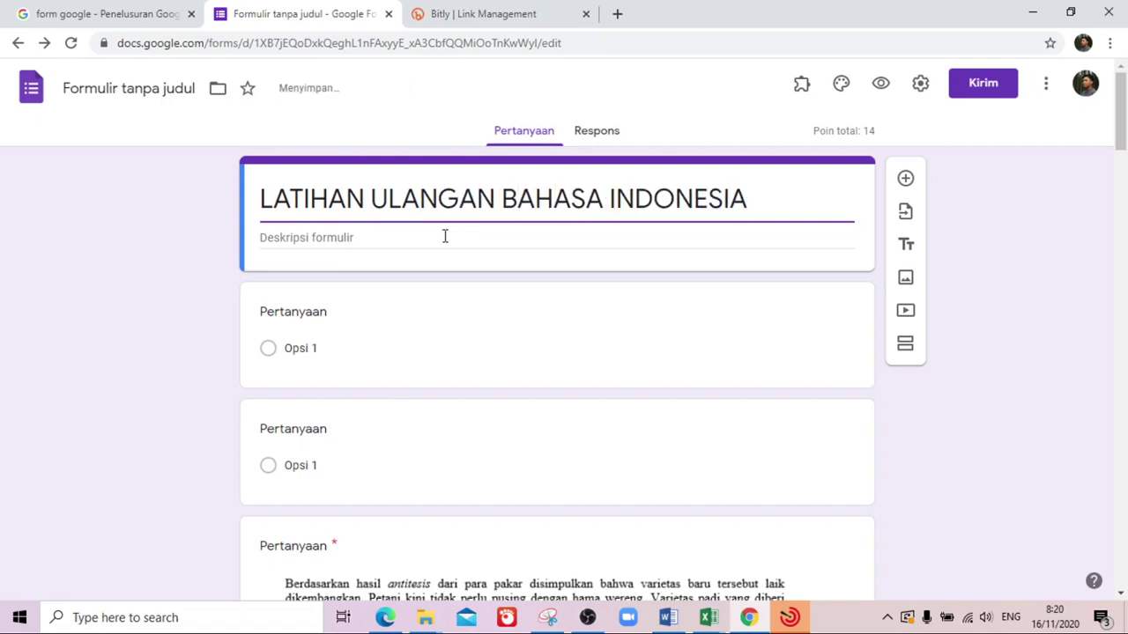
{"action": "left_click", "coordinate": [358, 236]}
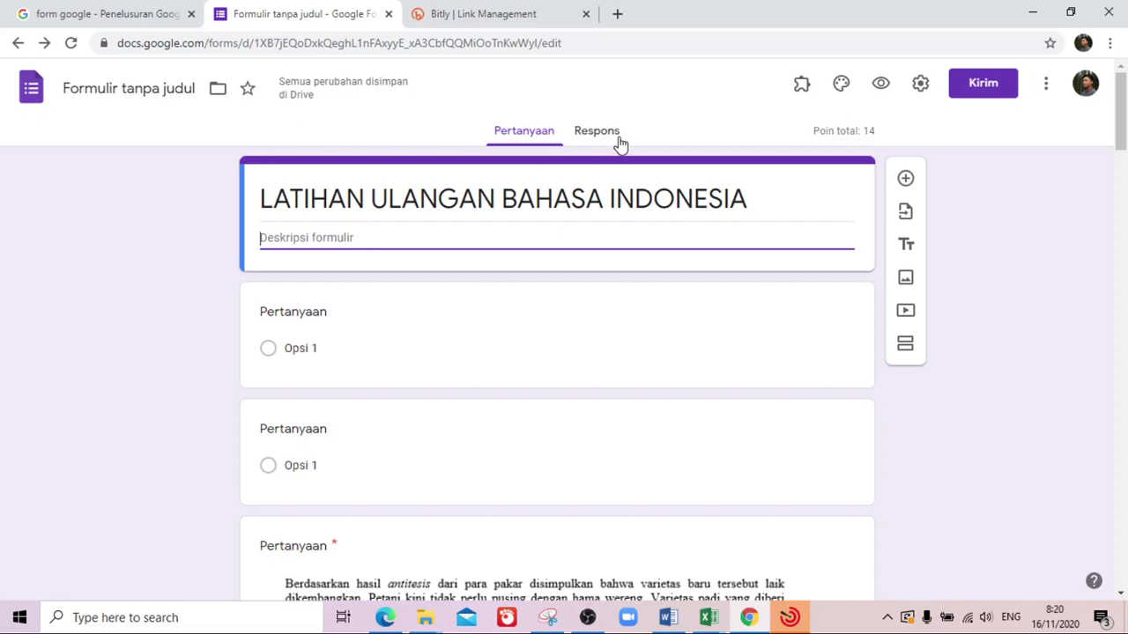
- Open the form's general settings and switch Batasi ke 1 tanggapan off and back on
{"action": "left_click", "coordinate": [919, 84]}
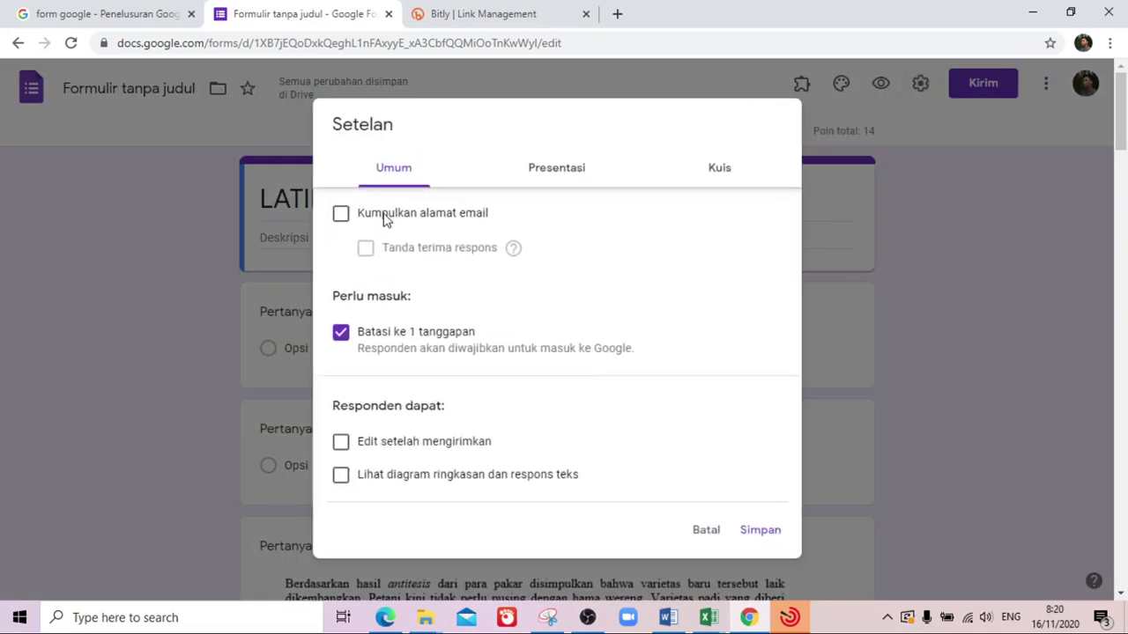
{"action": "left_click", "coordinate": [394, 177]}
{"action": "left_click", "coordinate": [341, 334]}
{"action": "left_click", "coordinate": [341, 334]}
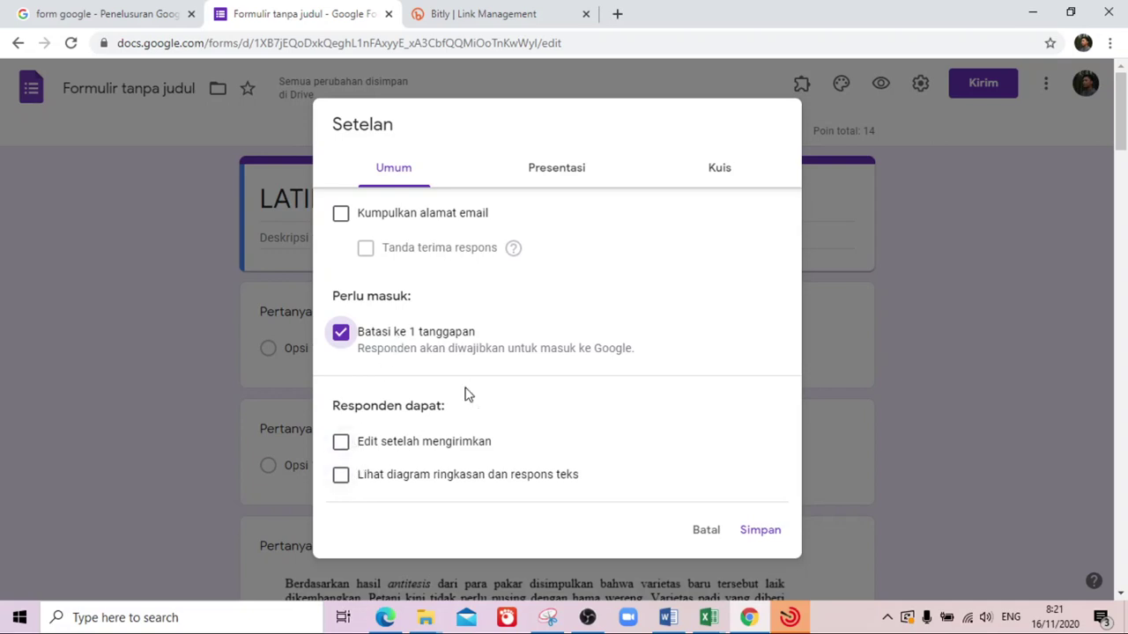
- Set the confirmation message in the presentation settings to "Terima kasih. Selalu rajin belajar."
{"action": "left_click", "coordinate": [562, 175]}
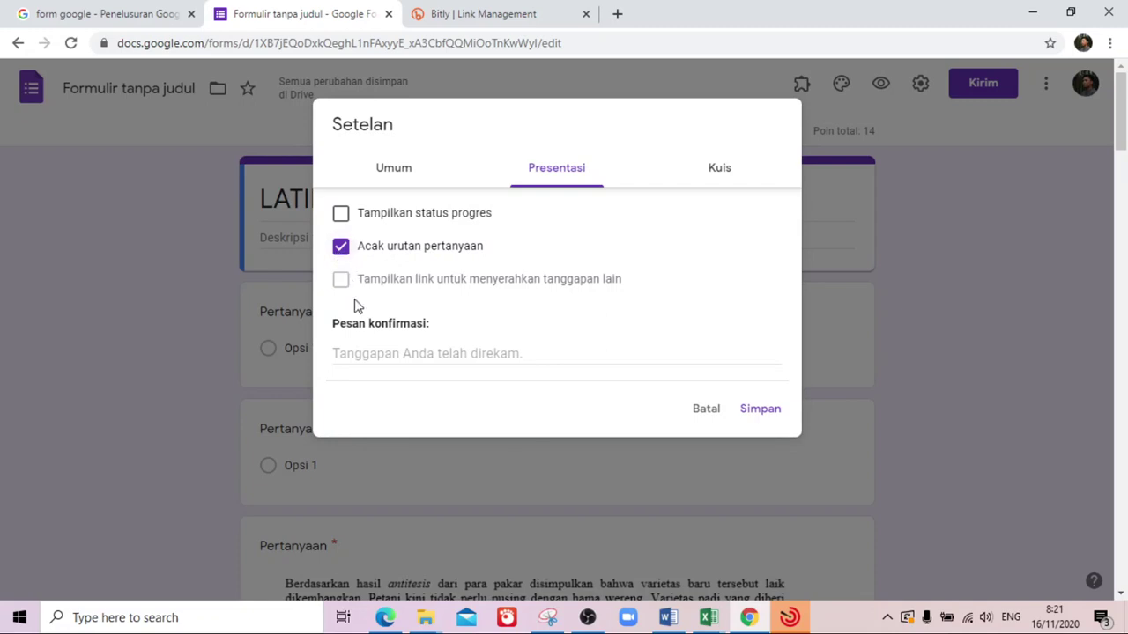
{"action": "left_click", "coordinate": [363, 353]}
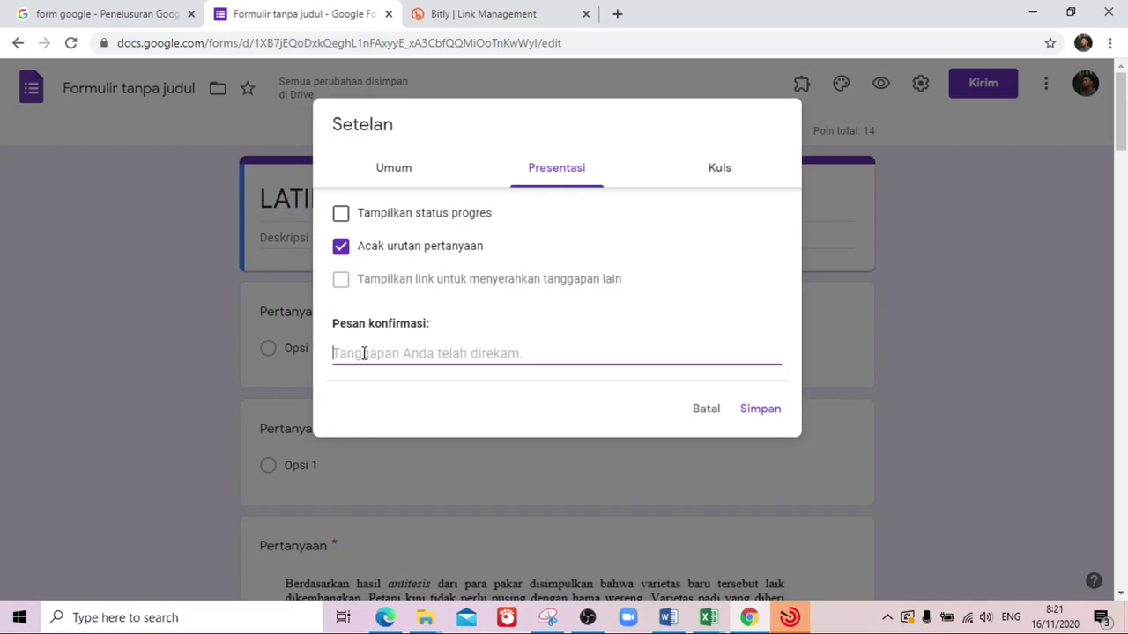
{"action": "type", "text": "tERIMA"}
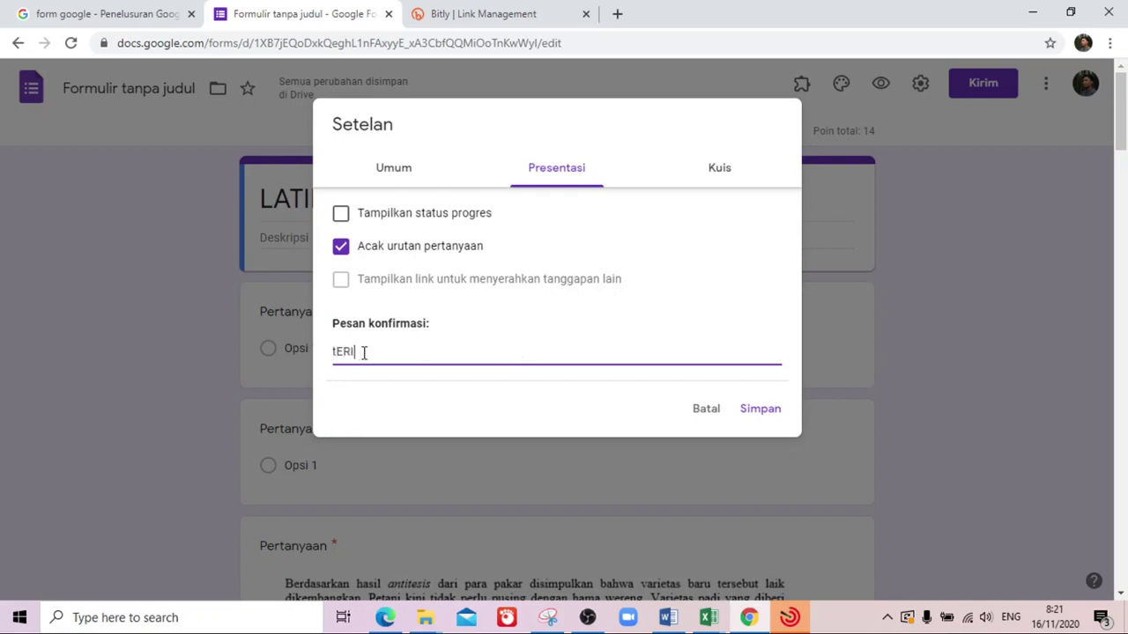
{"action": "key", "text": "BackSpace"}
{"action": "key", "text": "BackSpace"}
{"action": "key", "text": "BackSpace"}
{"action": "key", "text": "BackSpace"}
{"action": "key", "text": "BackSpace"}
{"action": "key", "text": "BackSpace"}
{"action": "type", "text": "terima"}
{"action": "key", "text": "BackSpace"}
{"action": "key", "text": "BackSpace"}
{"action": "key", "text": "BackSpace"}
{"action": "key", "text": "BackSpace"}
{"action": "key", "text": "BackSpace"}
{"action": "key", "text": "BackSpace"}
{"action": "type", "text": "Terima kasih. Selalu raj"}
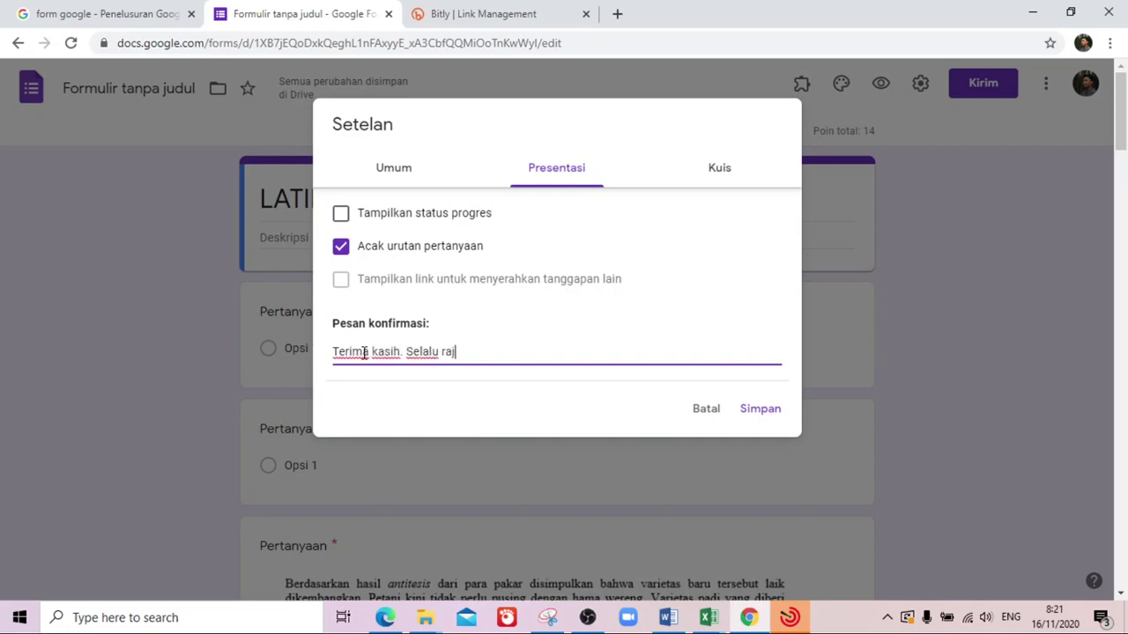
{"action": "type", "text": "in belajar."}
- Open the quiz settings, switch Jadikan ini sebagai kuis off and back on, review the quiz options, and save the form settings
{"action": "left_click", "coordinate": [718, 171]}
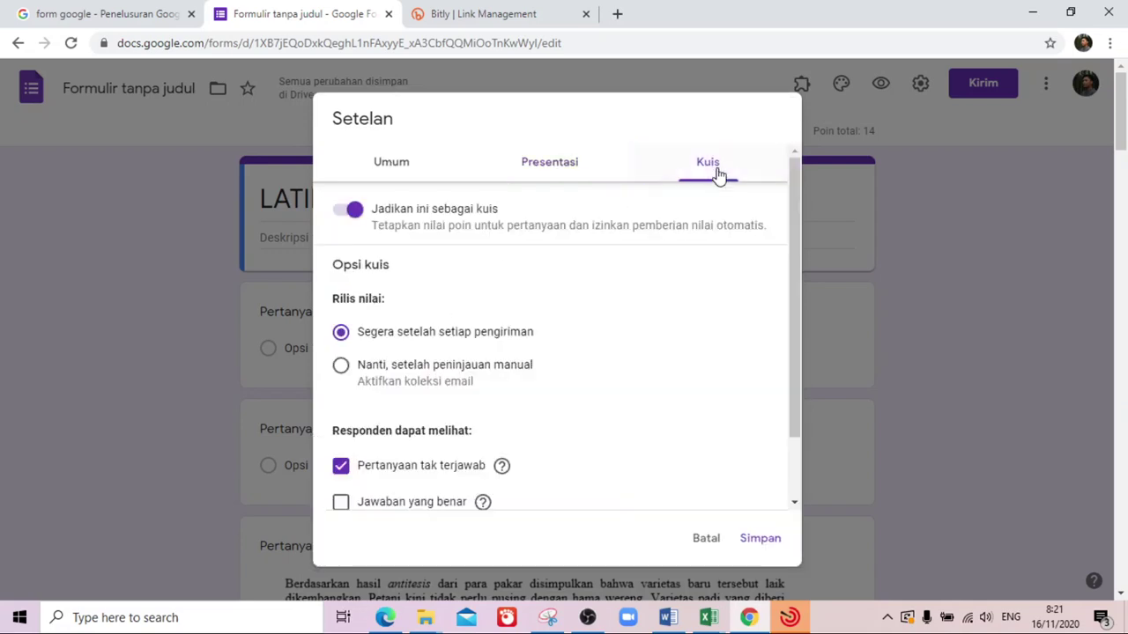
{"action": "left_click", "coordinate": [356, 212]}
{"action": "left_click", "coordinate": [356, 212]}
{"action": "left_click", "coordinate": [358, 214]}
{"action": "left_click_drag", "start_coordinate": [792, 360], "coordinate": [799, 454]}
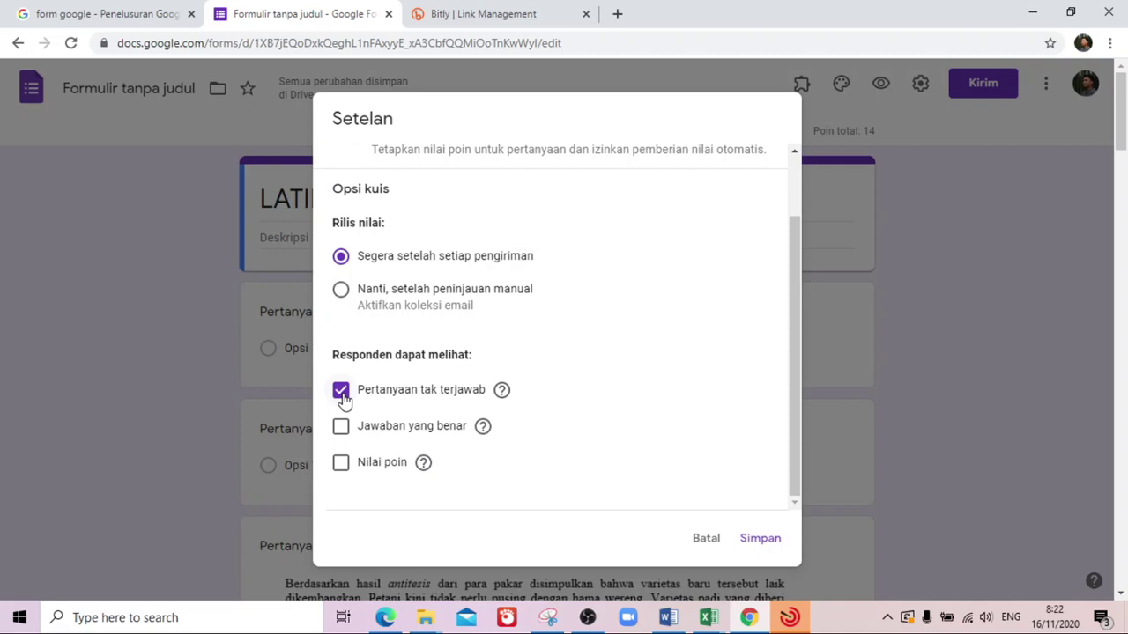
{"action": "left_click", "coordinate": [761, 540]}
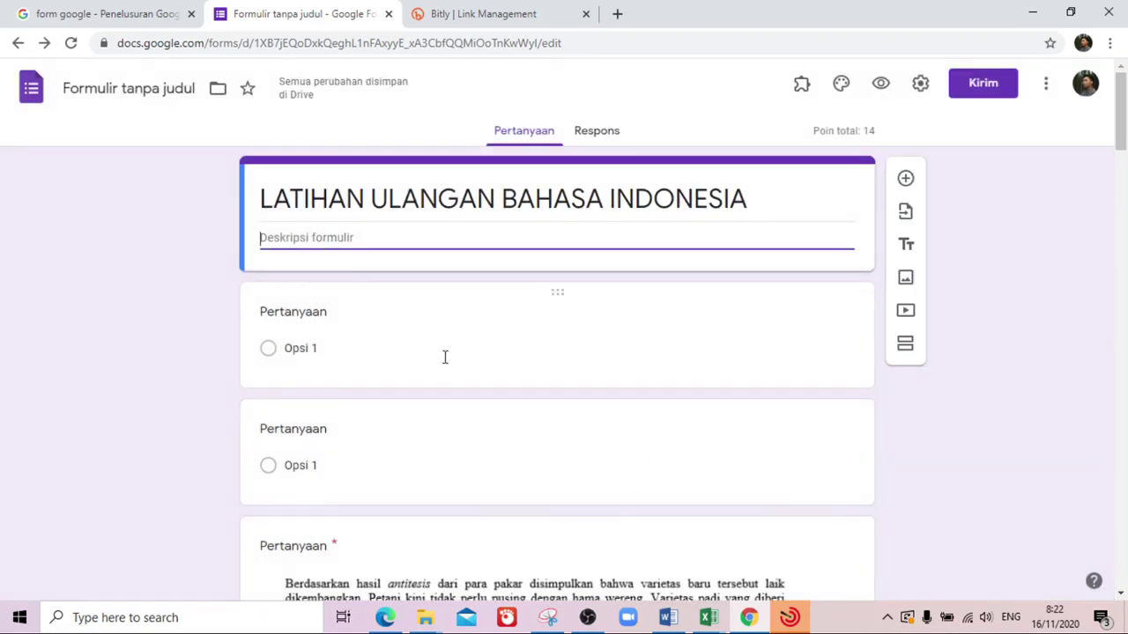
- Activate the first question, switch to Word, and copy the Karyamin story excerpt with its instruction and question line
{"action": "left_click", "coordinate": [326, 320]}
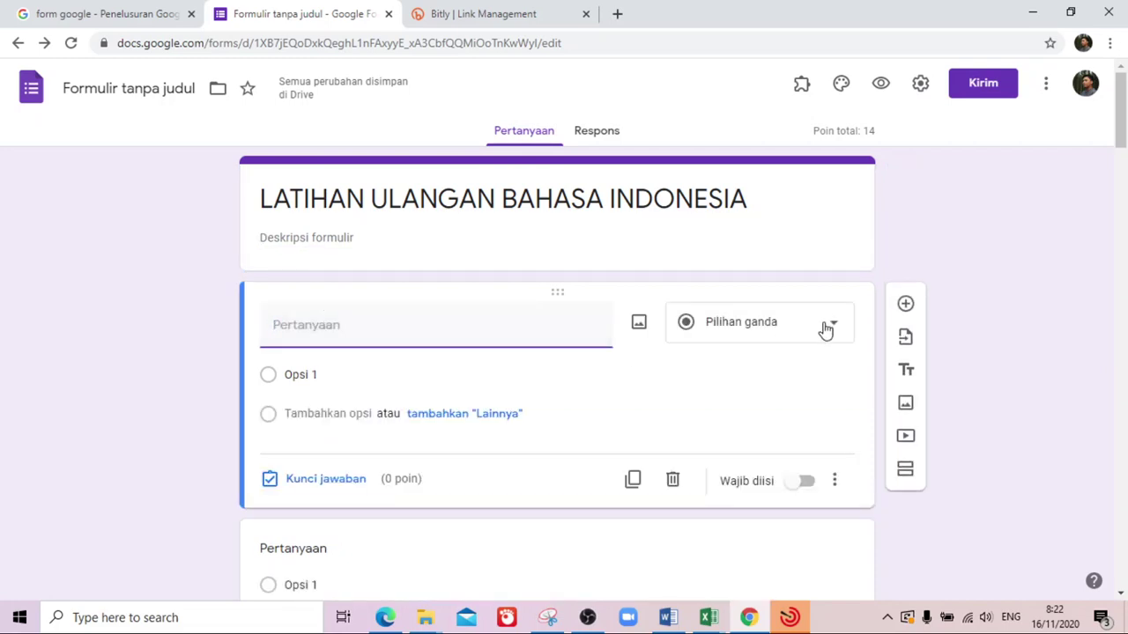
{"action": "left_click", "coordinate": [667, 617]}
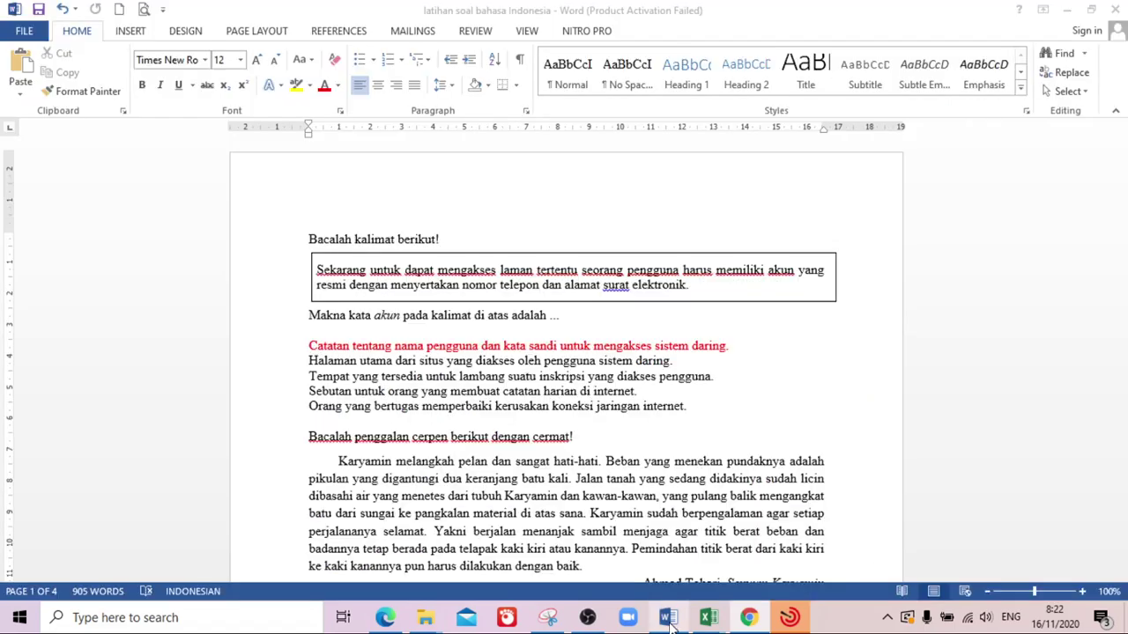
{"action": "left_click_drag", "start_coordinate": [303, 436], "coordinate": [585, 573]}
{"action": "left_click_drag", "start_coordinate": [719, 573], "coordinate": [802, 525]}
{"action": "key", "text": "ctrl+c"}
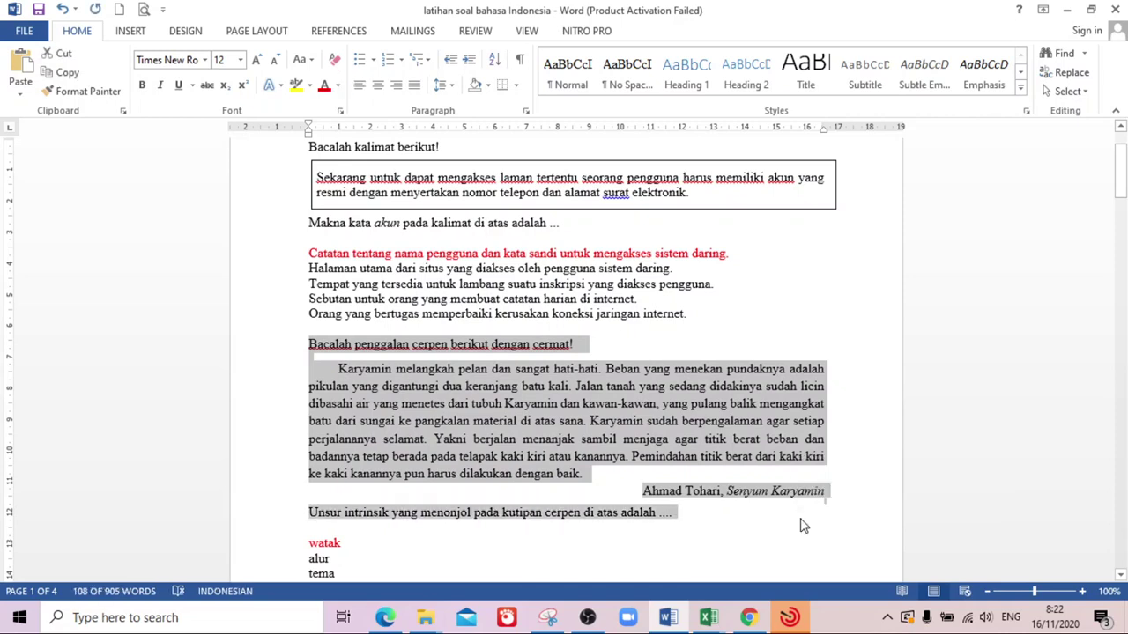
{"action": "right_click", "coordinate": [606, 458]}
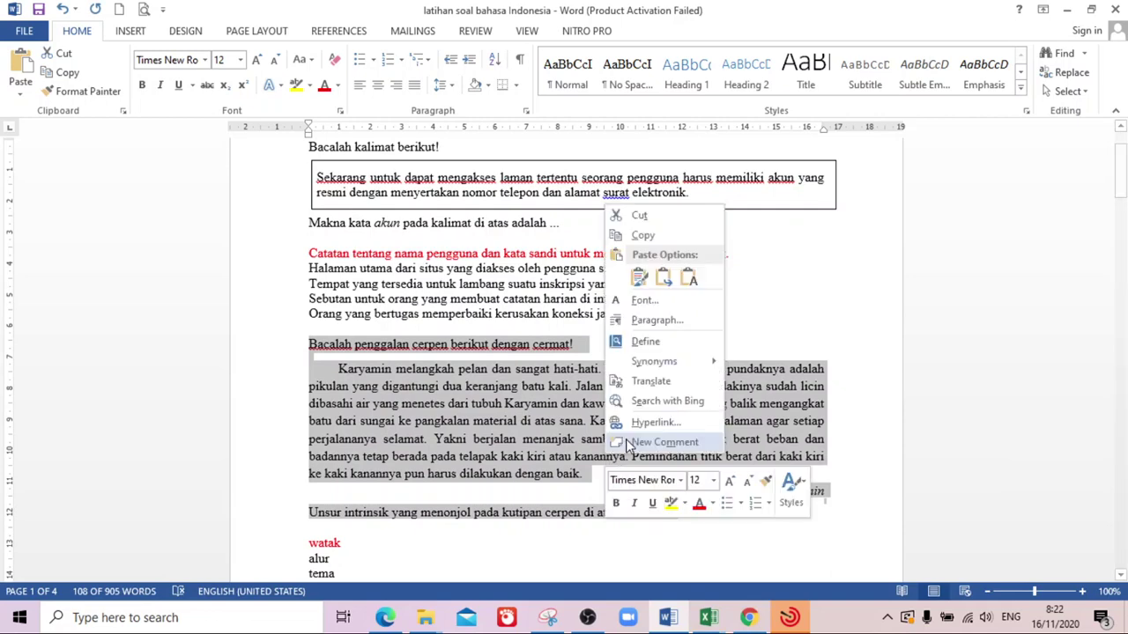
{"action": "left_click", "coordinate": [631, 241]}
- Return to the form in Chrome and paste the copied excerpt as the first question's text
{"action": "left_click", "coordinate": [748, 616]}
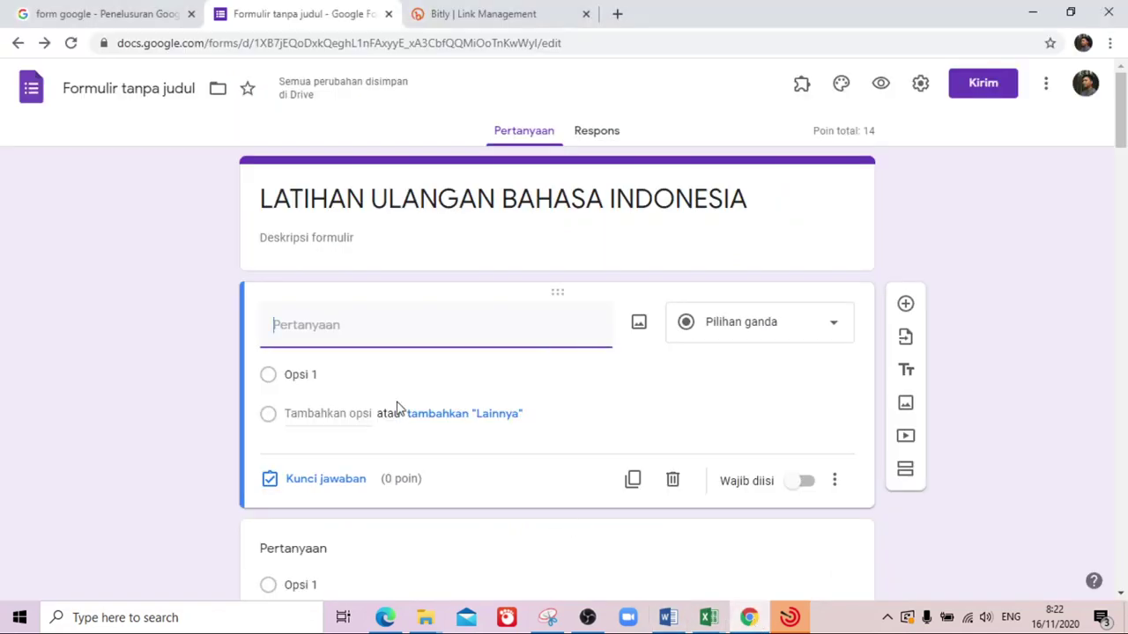
{"action": "right_click", "coordinate": [286, 338]}
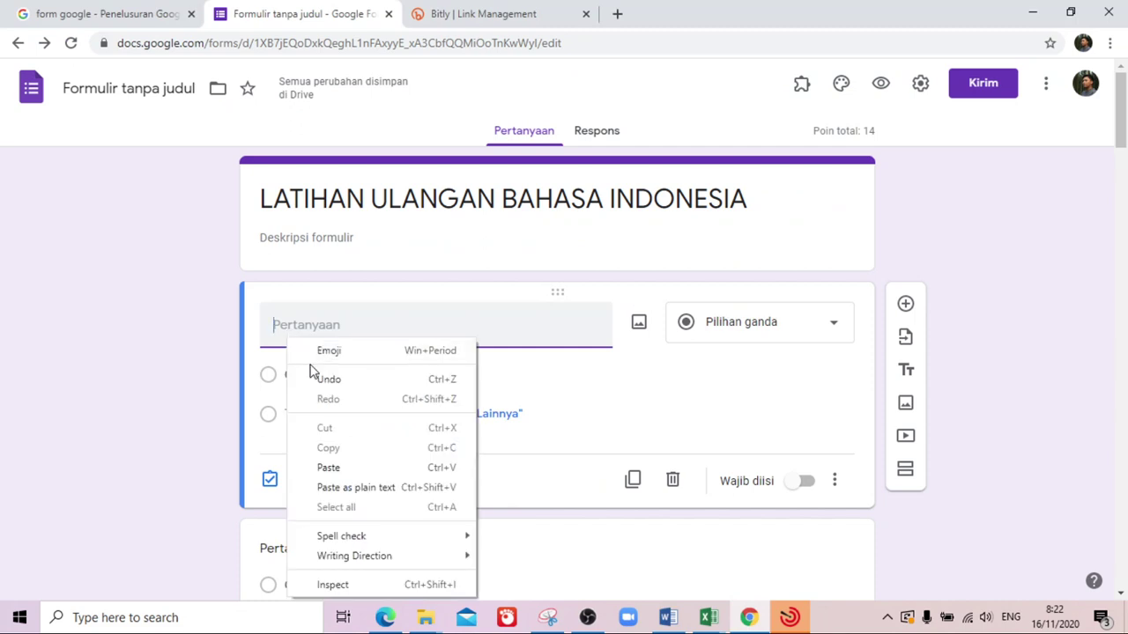
{"action": "left_click", "coordinate": [328, 467]}
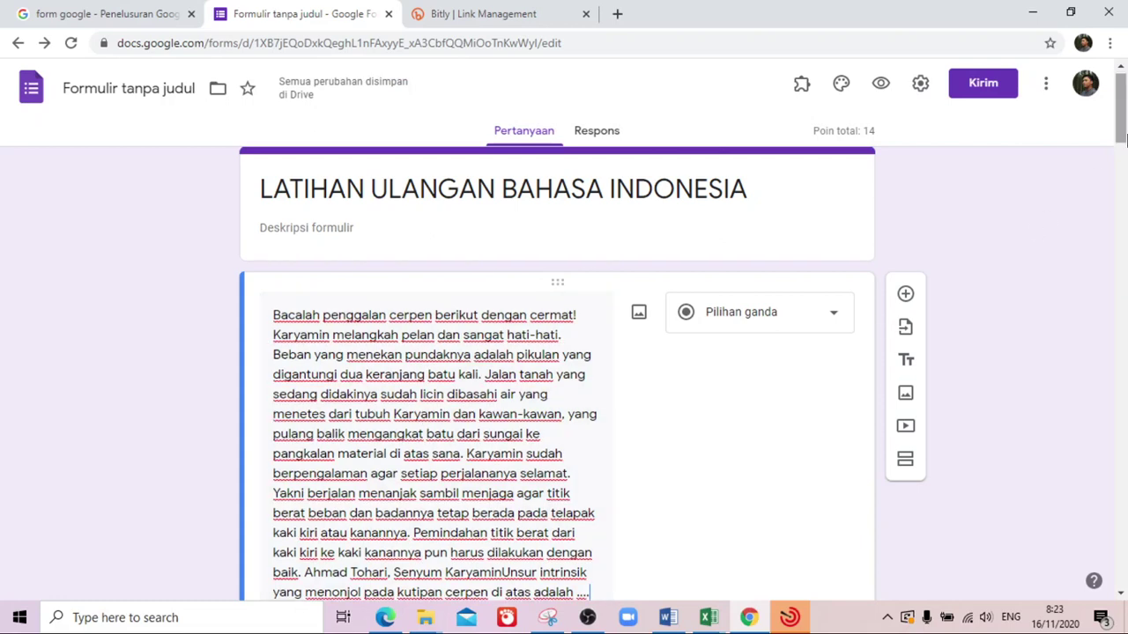
- Insert spacing between "Senyum Karyamin" and "Unsur intrinsik" in the pasted question text
{"action": "left_click_drag", "start_coordinate": [1119, 141], "coordinate": [1119, 159]}
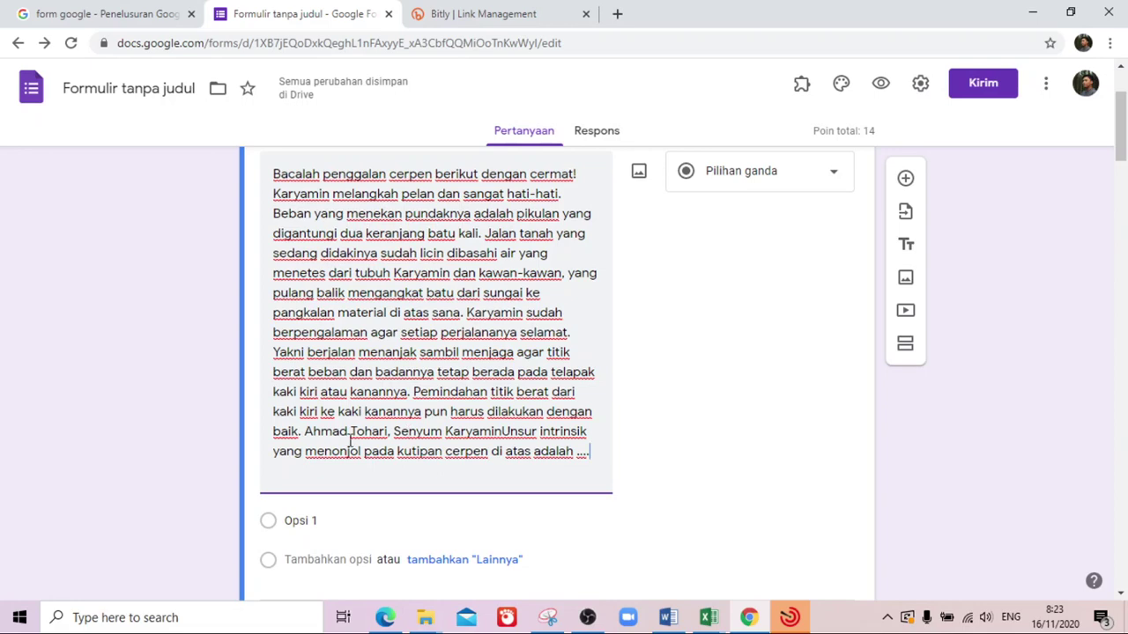
{"action": "left_click", "coordinate": [309, 432]}
{"action": "left_click", "coordinate": [503, 431]}
{"action": "type", "text": "."}
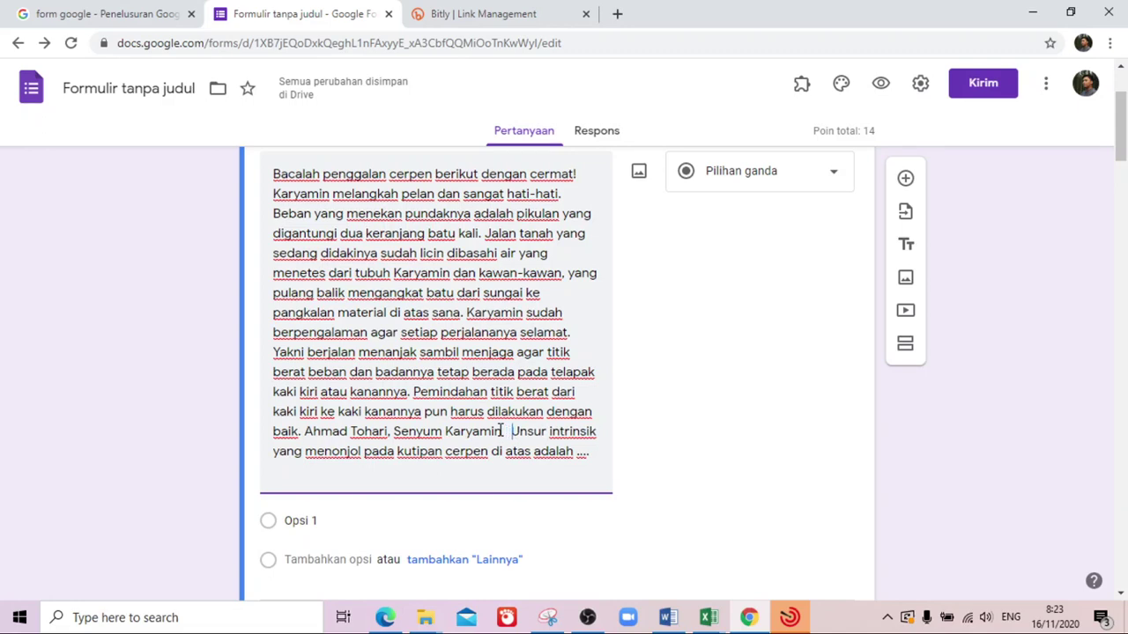
- Select the latter part of the question text and set its writing direction to Right to Left
{"action": "right_click", "coordinate": [480, 389]}
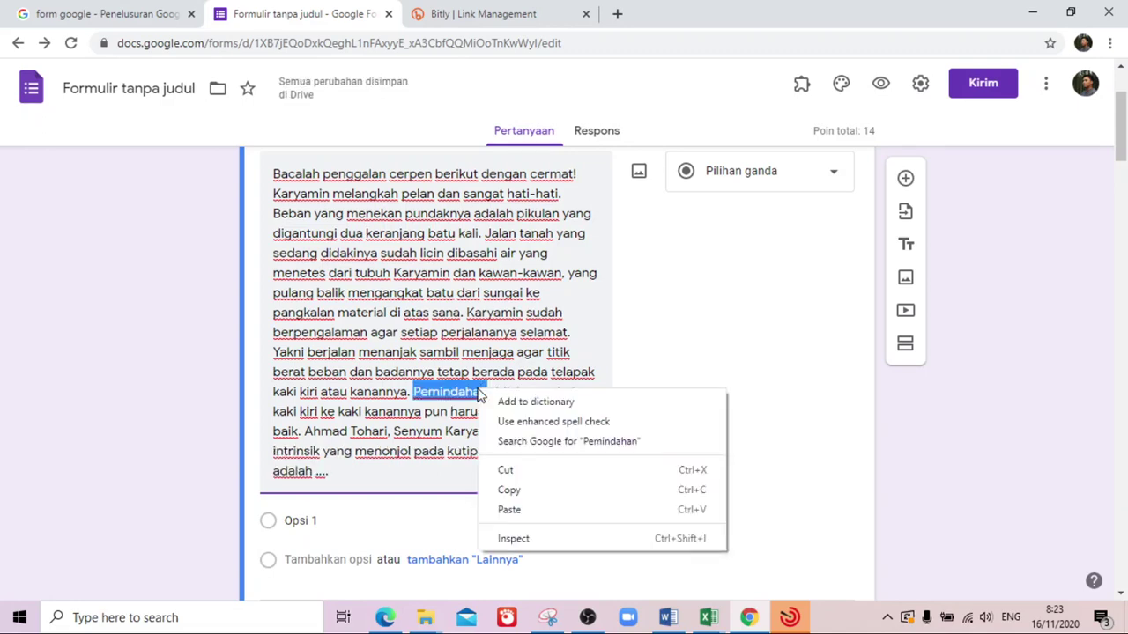
{"action": "left_click", "coordinate": [431, 445]}
{"action": "left_click_drag", "start_coordinate": [350, 473], "coordinate": [317, 313]}
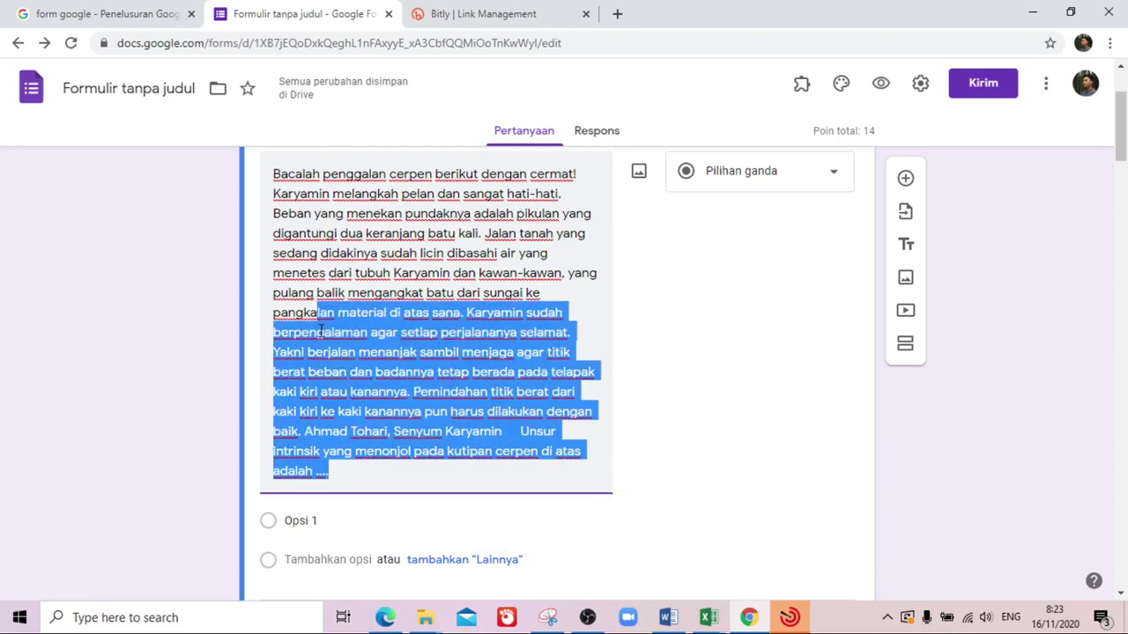
{"action": "right_click", "coordinate": [321, 332]}
{"action": "mouse_move", "coordinate": [496, 553]}
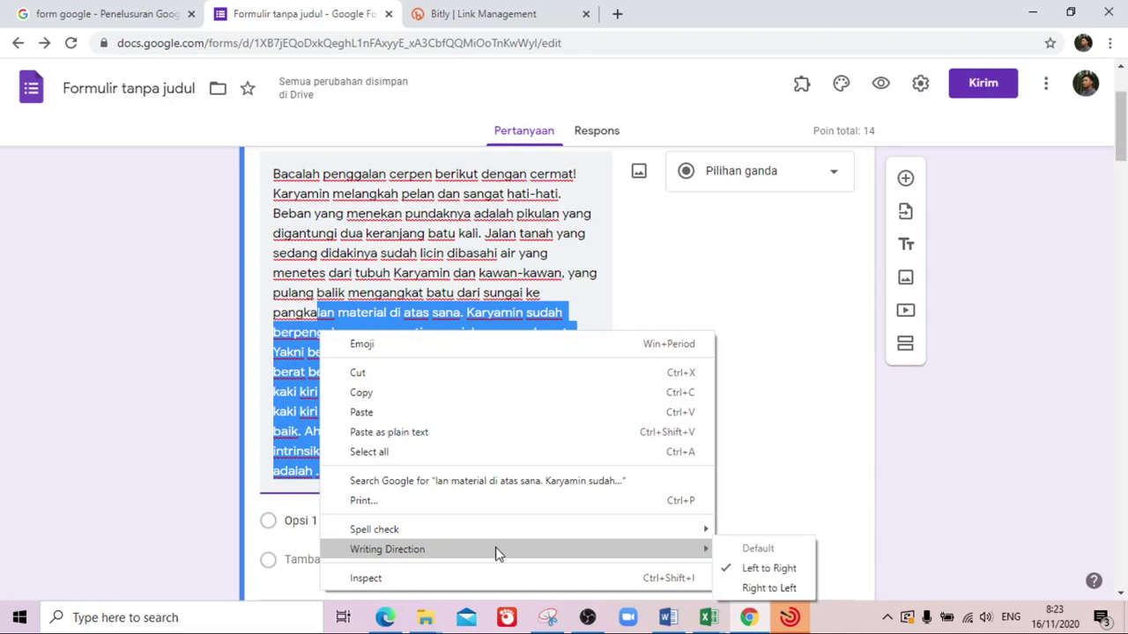
{"action": "left_click", "coordinate": [765, 588]}
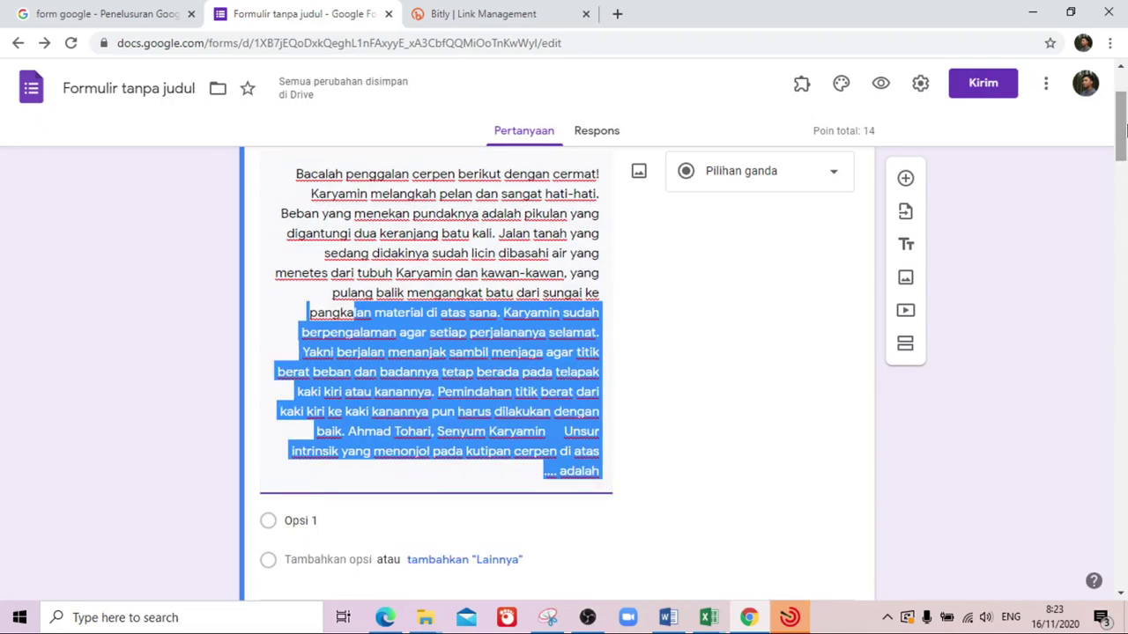
- Delete all of the pasted text from the first question
{"action": "scroll", "coordinate": [1124, 125], "scroll_direction": "up", "scroll_amount": 1}
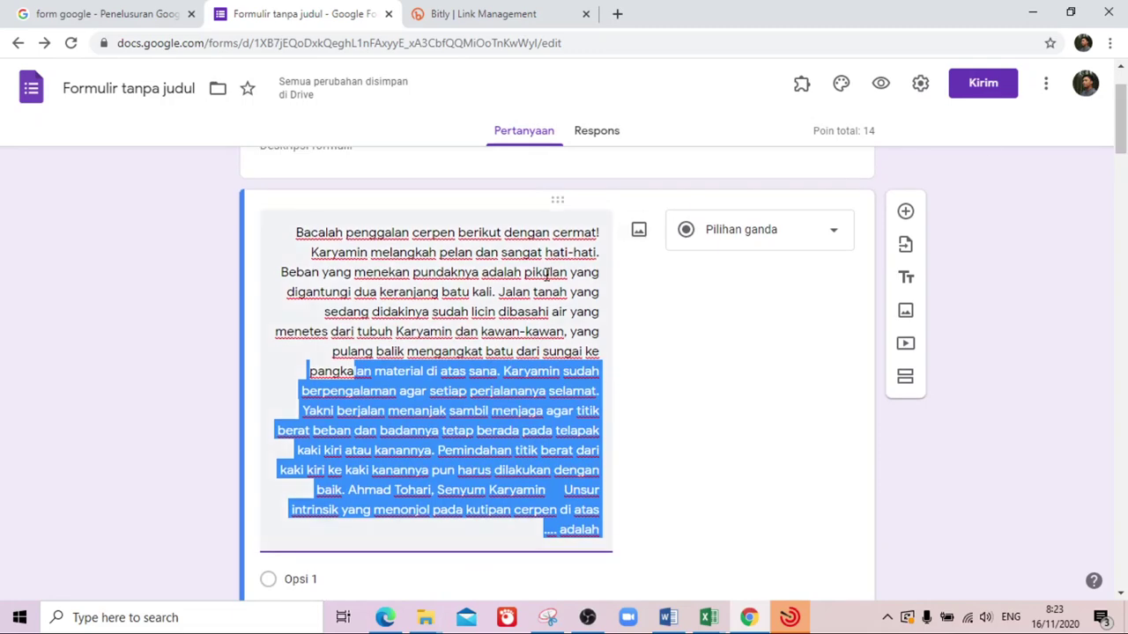
{"action": "left_click", "coordinate": [545, 274]}
{"action": "key", "text": "ctrl+a"}
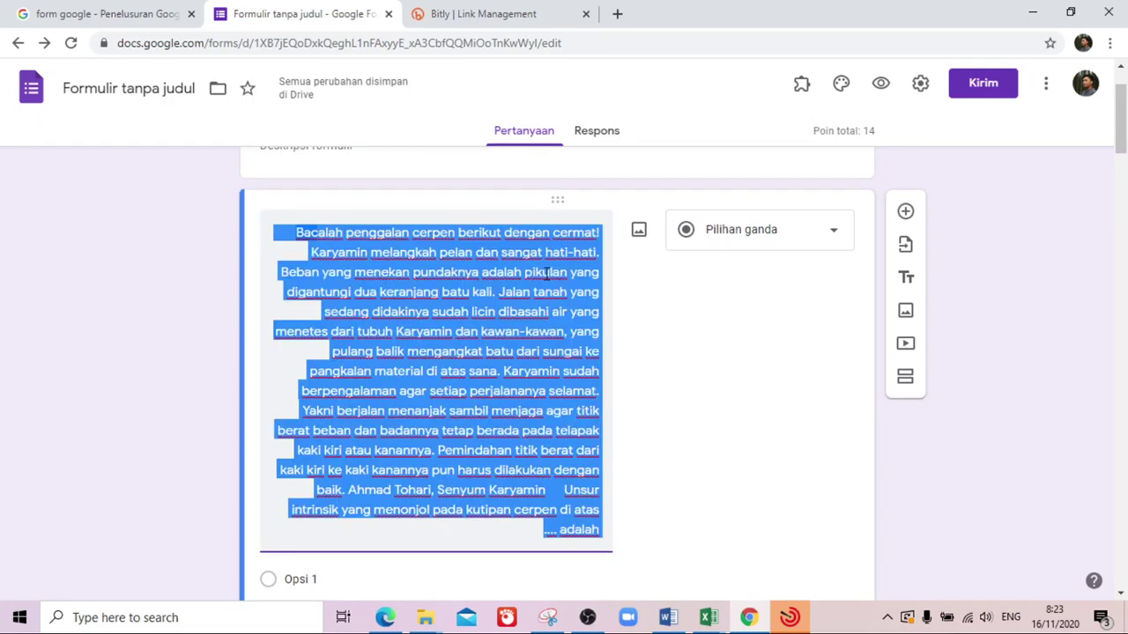
{"action": "key", "text": "BackSpace"}
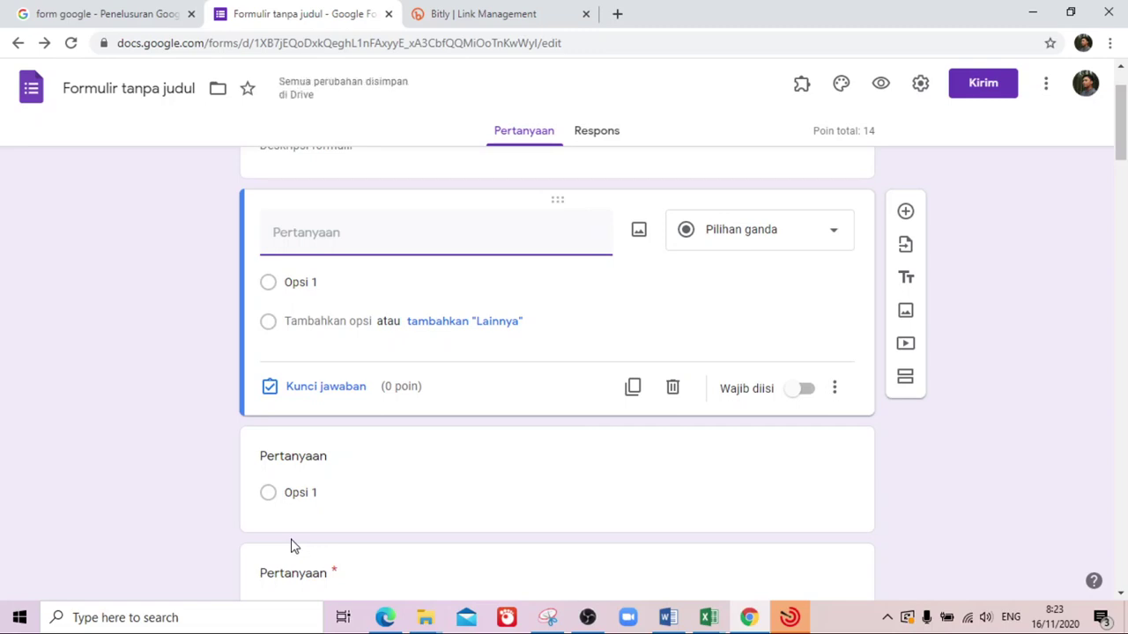
- Find and open Snipping Tool, start a new snip, and minimize its window
{"action": "left_click", "coordinate": [138, 620]}
{"action": "type", "text": "snip"}
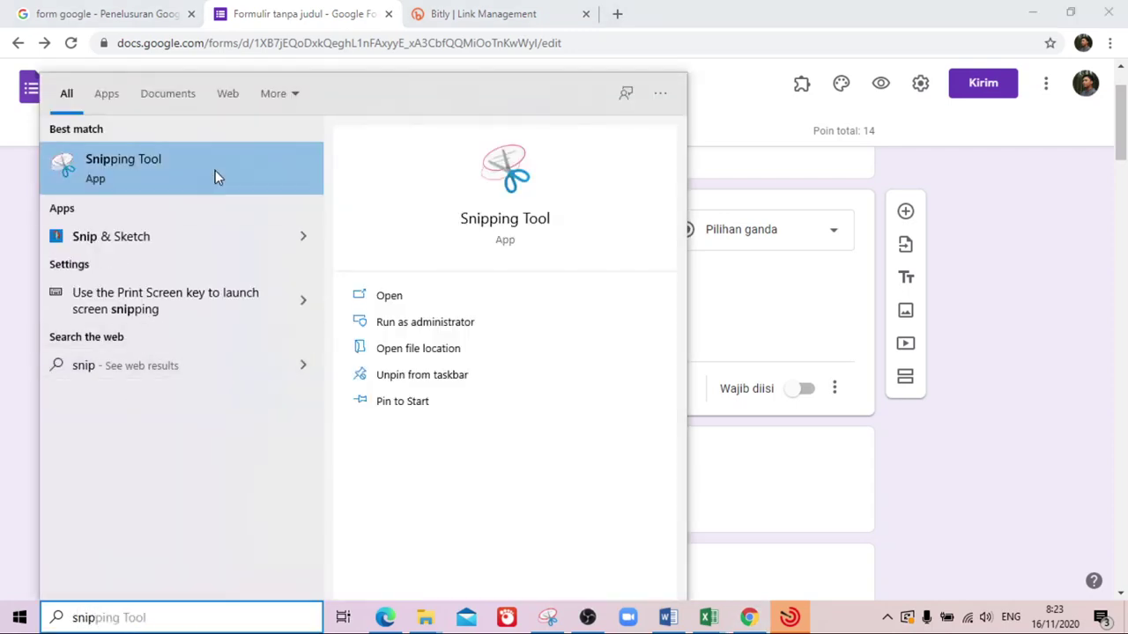
{"action": "left_click", "coordinate": [210, 181]}
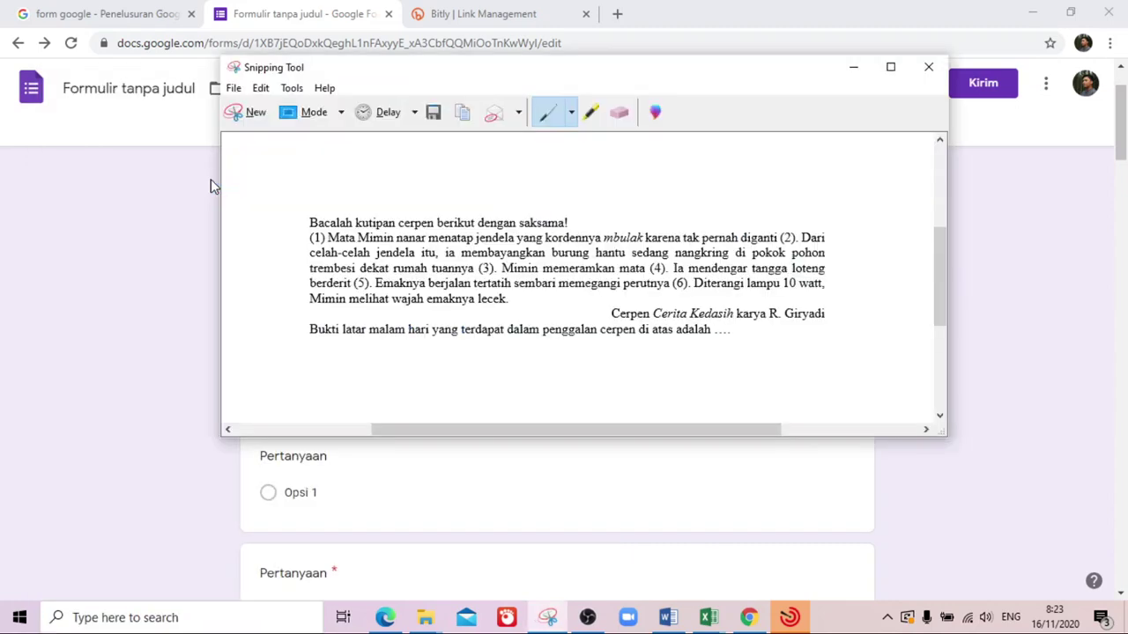
{"action": "left_click", "coordinate": [250, 114]}
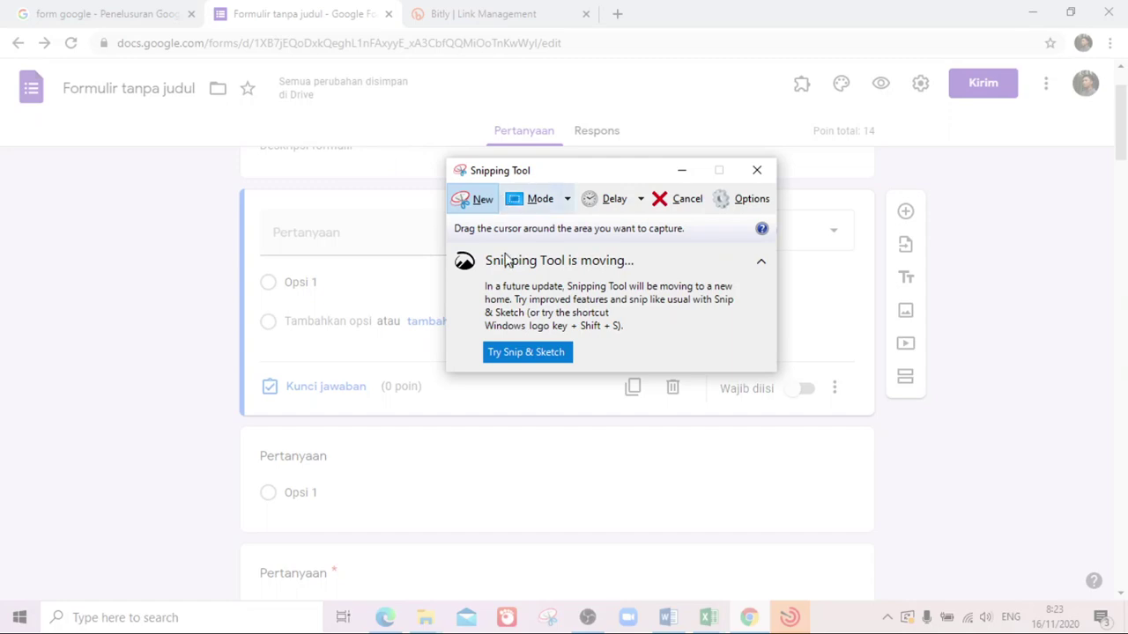
{"action": "left_click", "coordinate": [679, 173]}
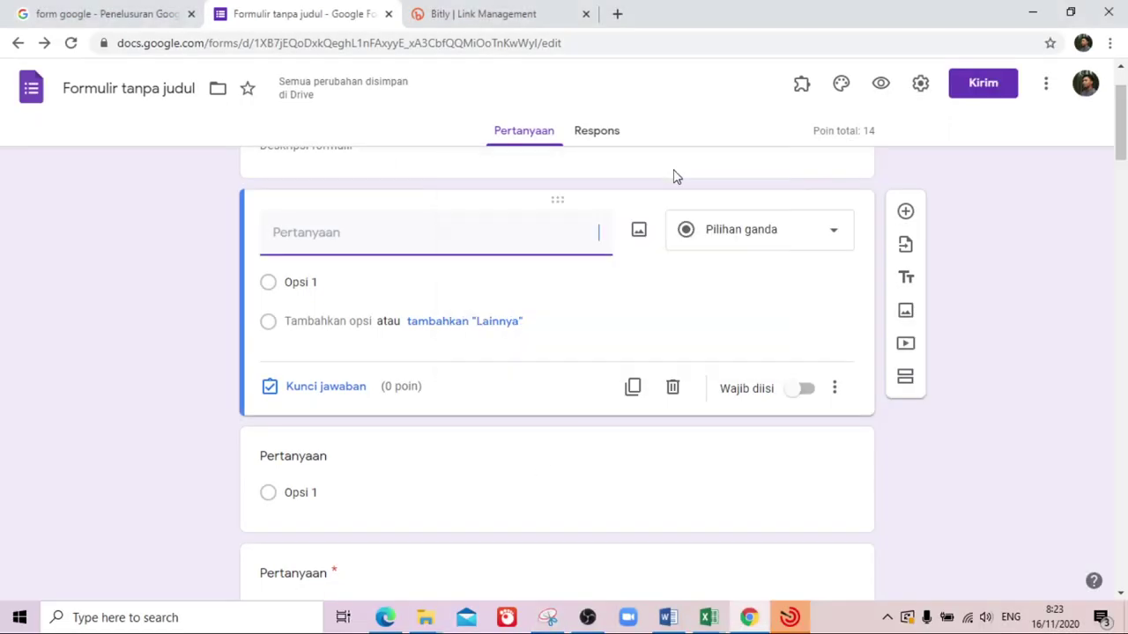
- Switch to Word and snip the first question from "Bacalah kalimat berikut!" through "Makna kata akun pada kalimat di atas adalah ..."
{"action": "left_click", "coordinate": [668, 617]}
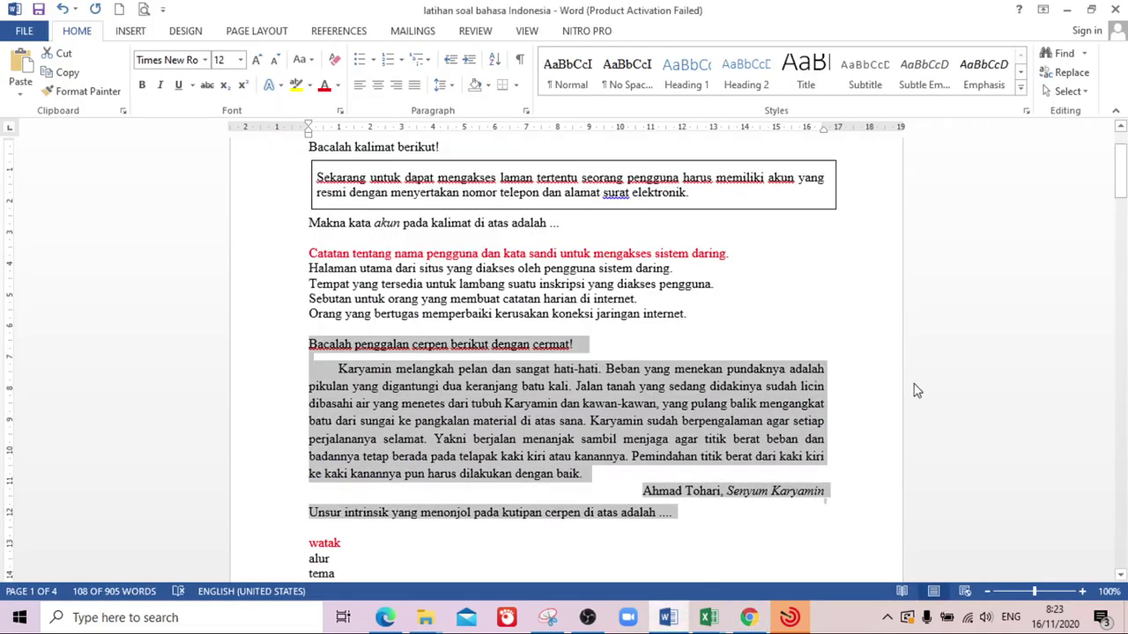
{"action": "left_click_drag", "start_coordinate": [1122, 185], "coordinate": [1122, 173]}
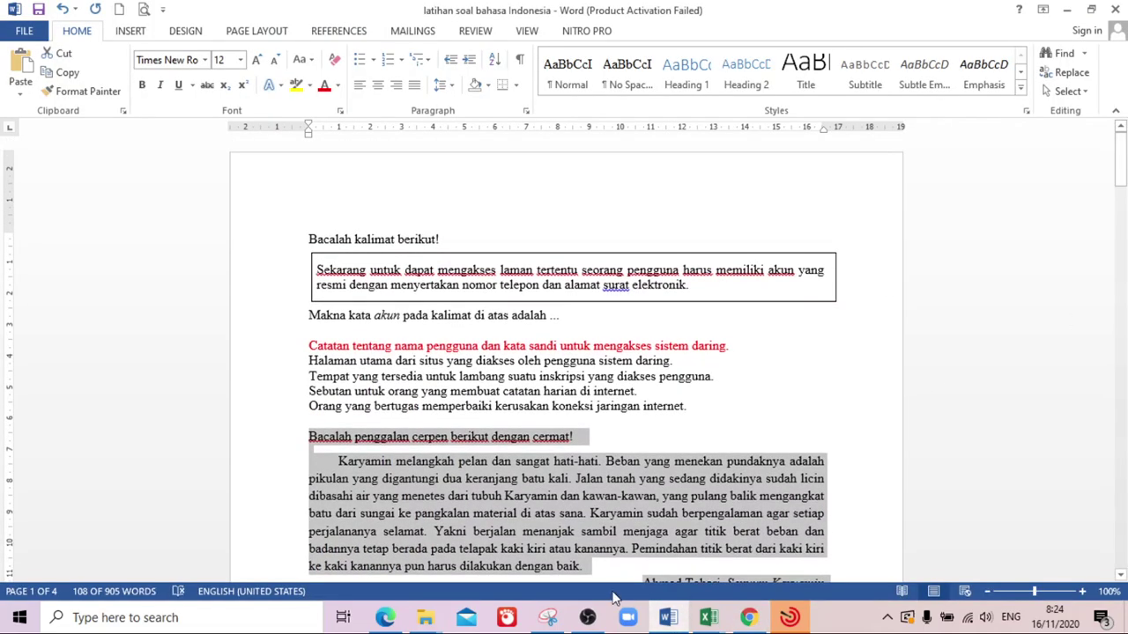
{"action": "left_click", "coordinate": [548, 616]}
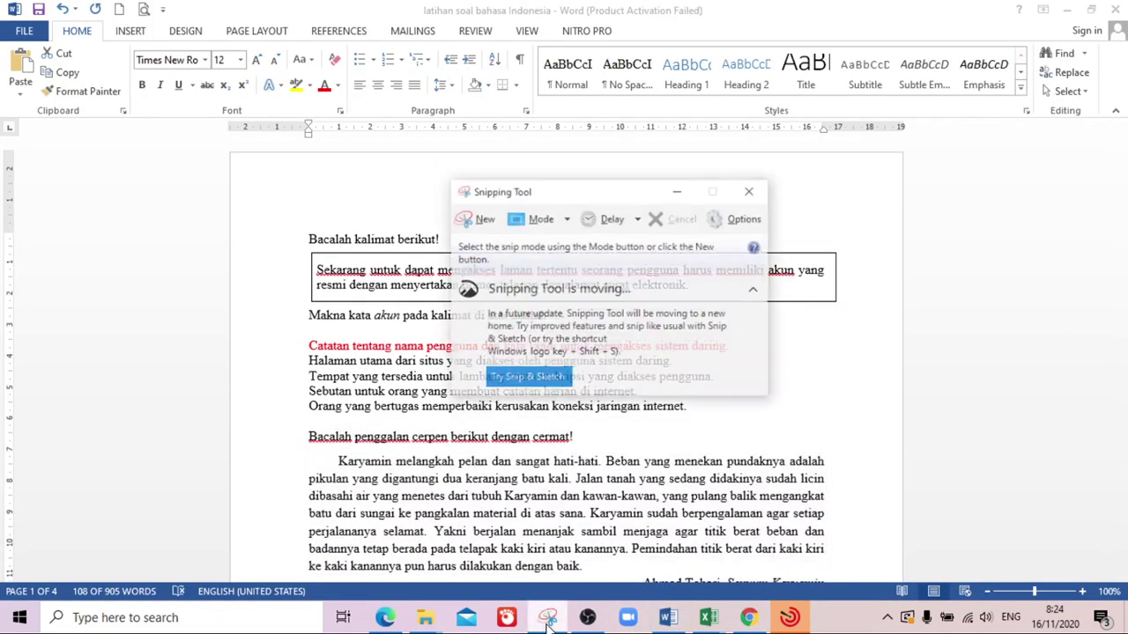
{"action": "left_click", "coordinate": [470, 200]}
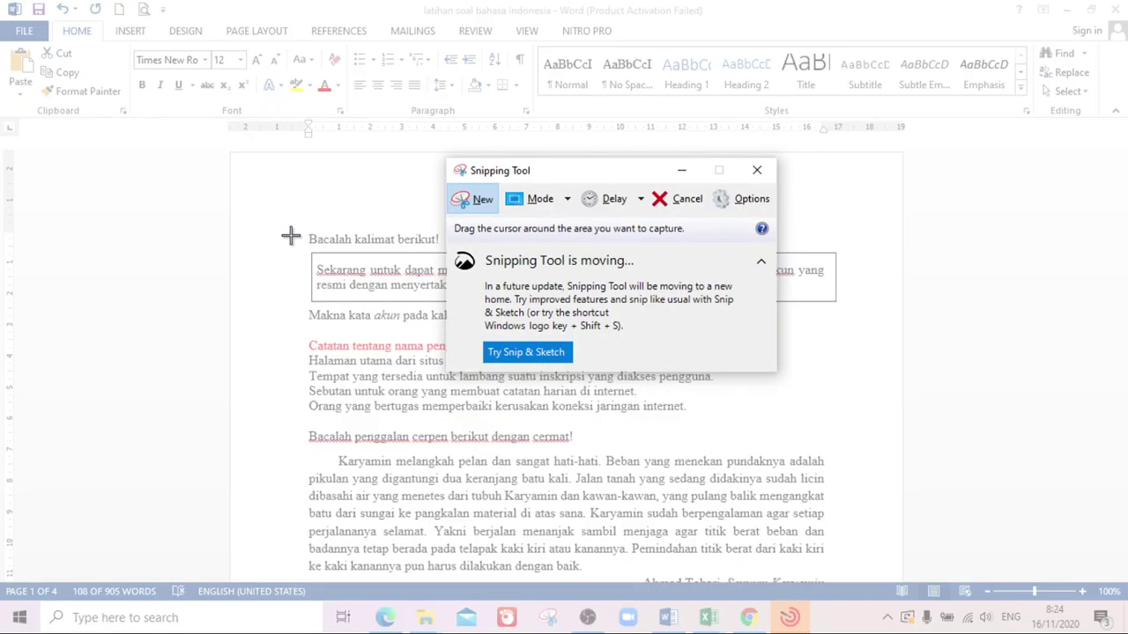
{"action": "left_click_drag", "start_coordinate": [295, 225], "coordinate": [862, 331]}
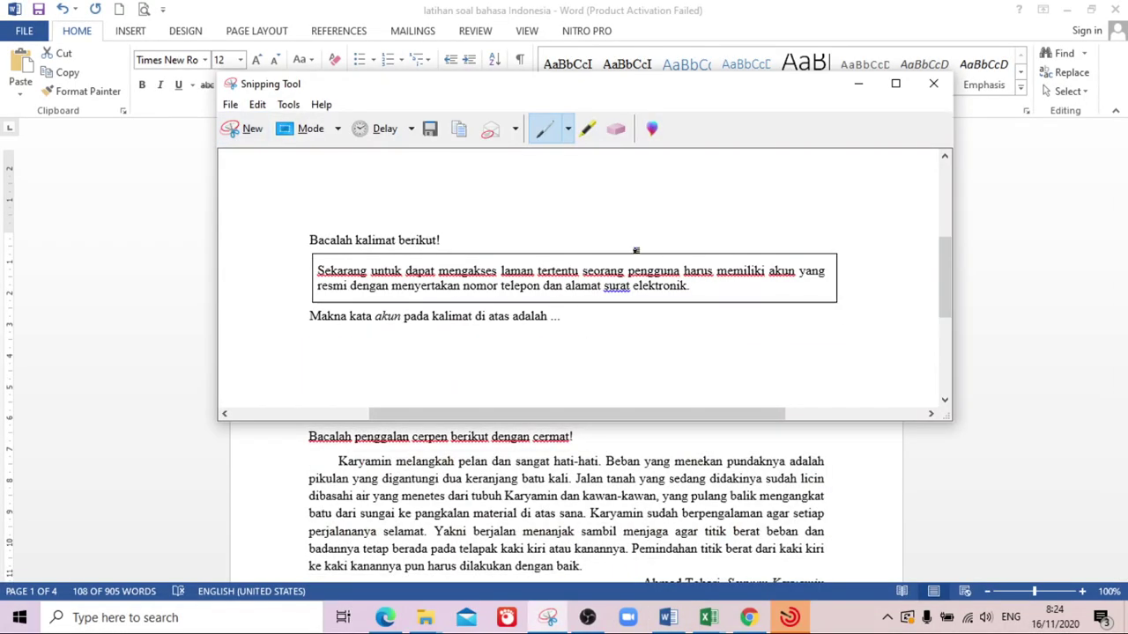
- Start saving the snip and create and open a folder named "latihan soal" in Pictures
{"action": "key", "text": "ctrl+s"}
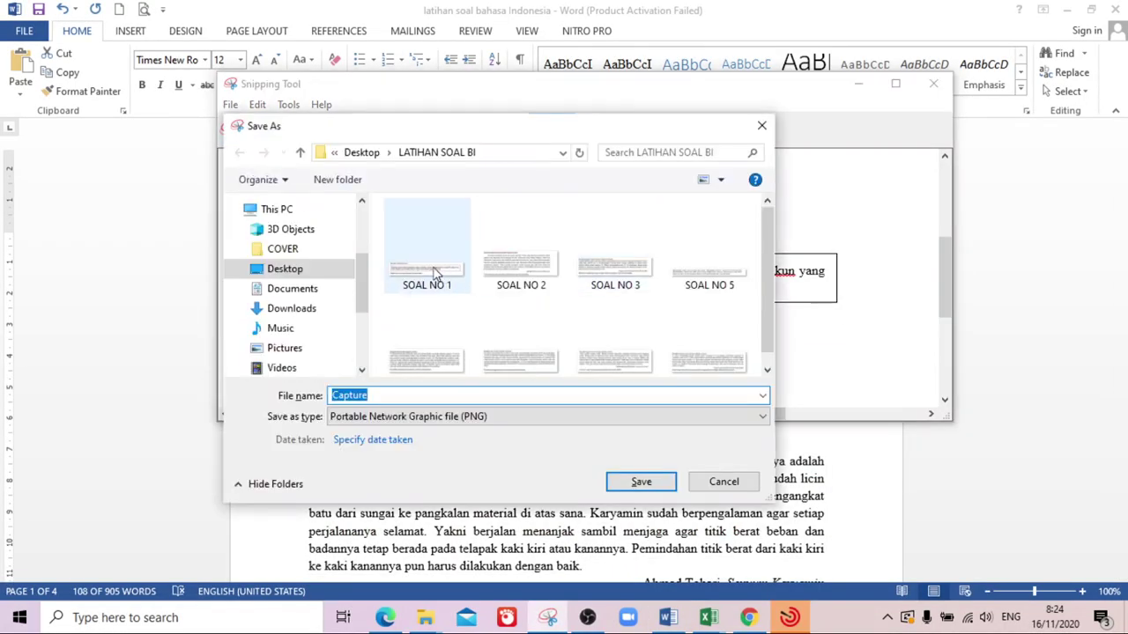
{"action": "left_click", "coordinate": [283, 350]}
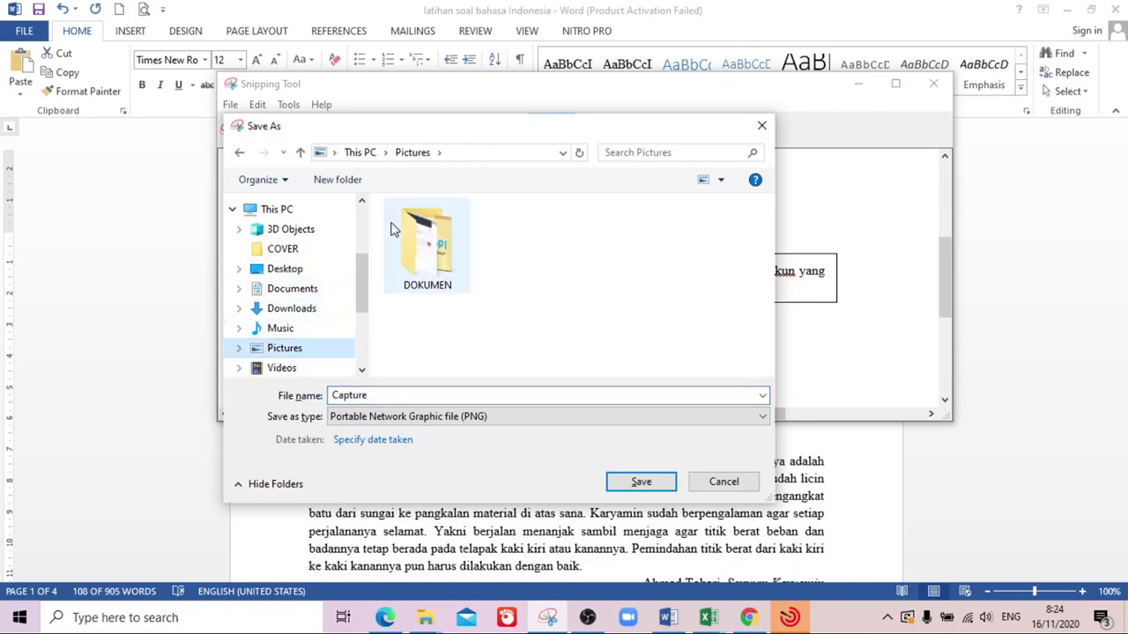
{"action": "left_click", "coordinate": [340, 182]}
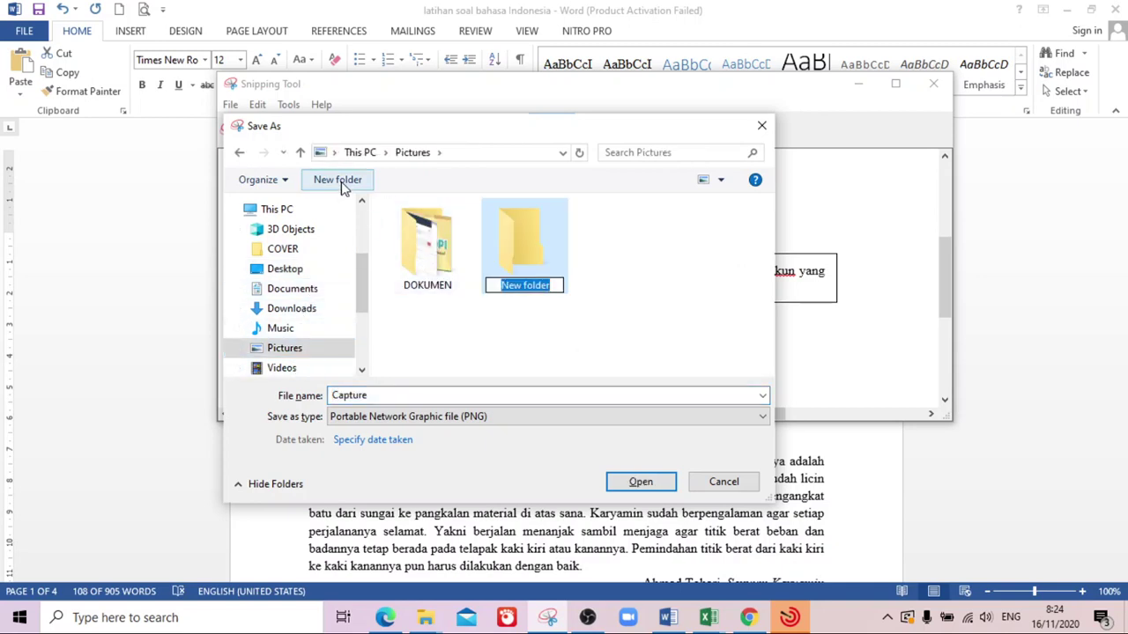
{"action": "type", "text": "latihan soal"}
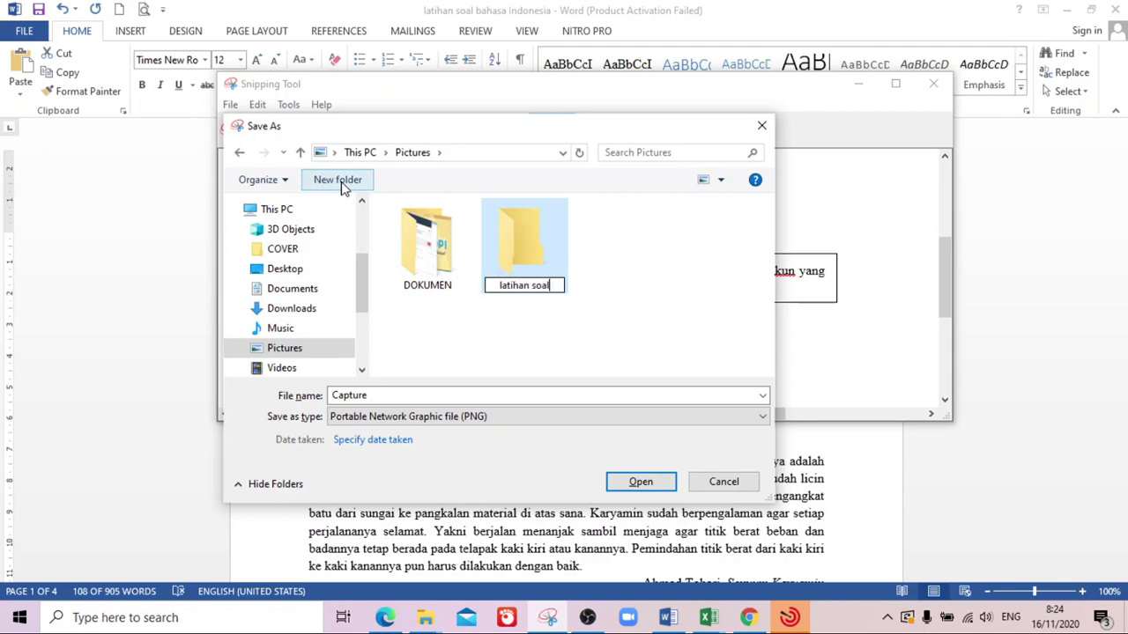
{"action": "key", "text": "Return"}
{"action": "key", "text": "Return"}
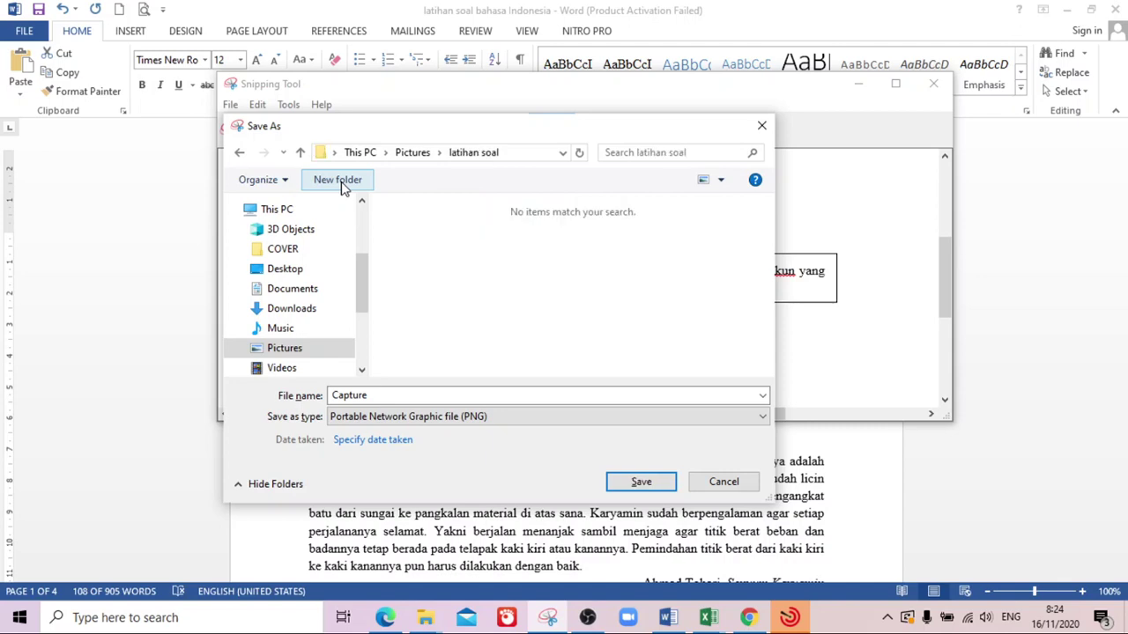
- Save the snip in the new folder as a PNG file named "soal no 1"
{"action": "double_click", "coordinate": [411, 397]}
{"action": "type", "text": "soal no 1"}
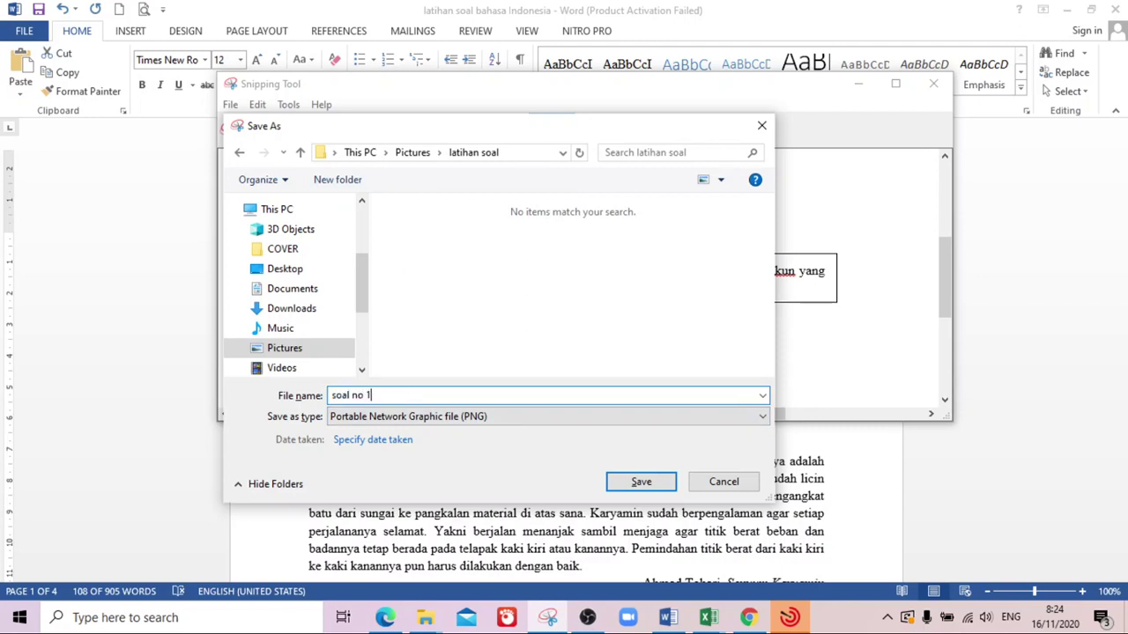
{"action": "key", "text": "Return"}
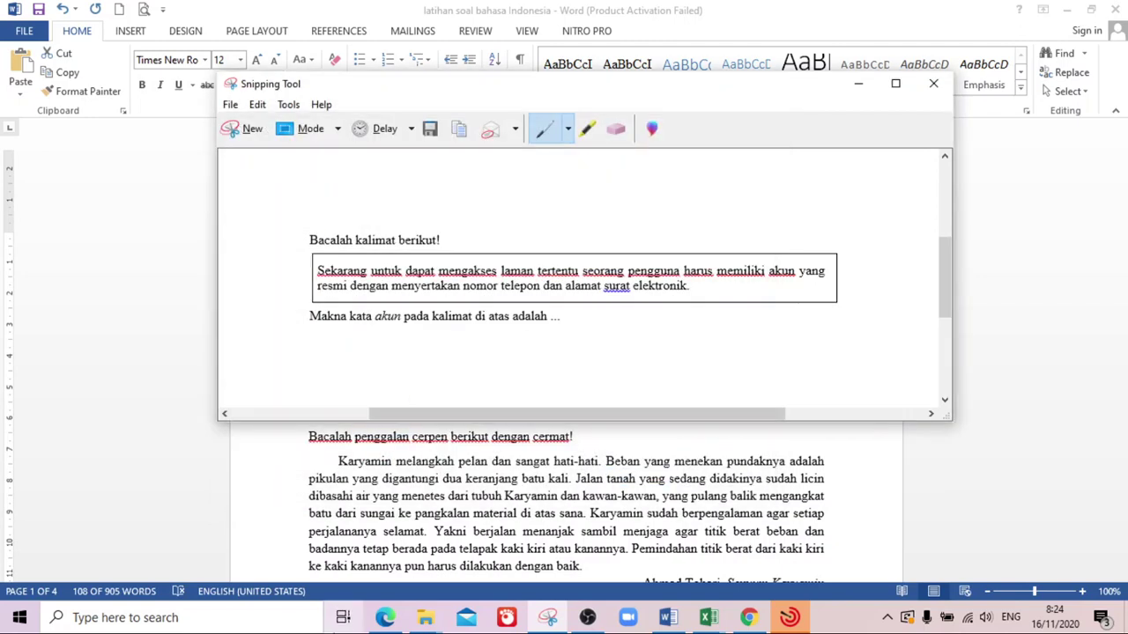
- Switch to Google Forms and insert the image "soal no 1" from the "latihan soal" folder in Pictures into the first question
{"action": "left_click", "coordinate": [747, 616]}
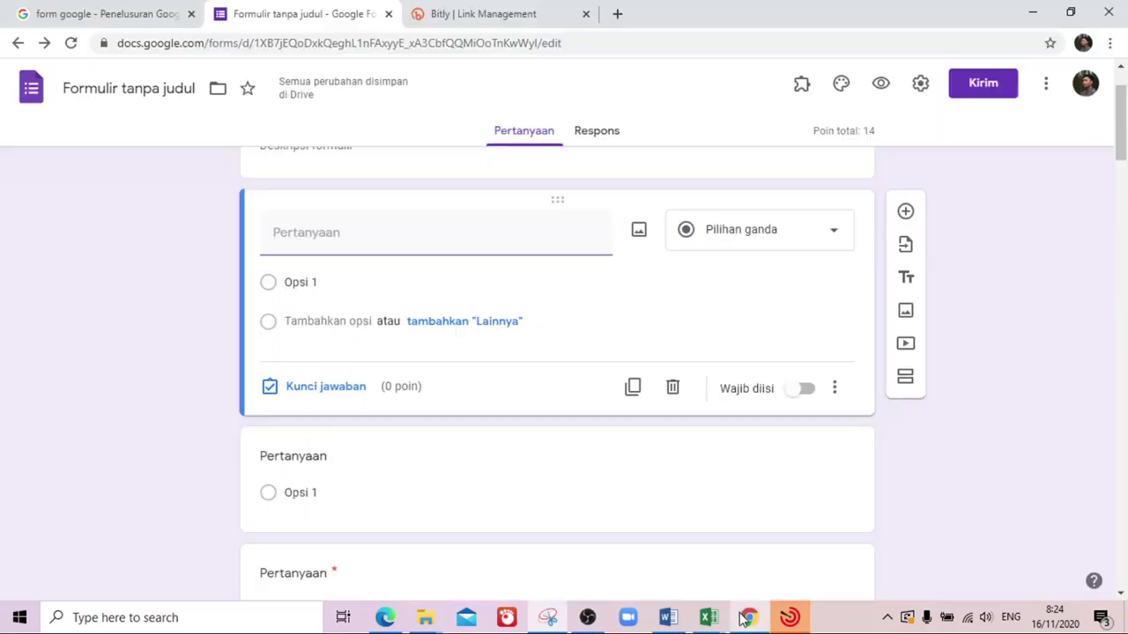
{"action": "left_click", "coordinate": [639, 233]}
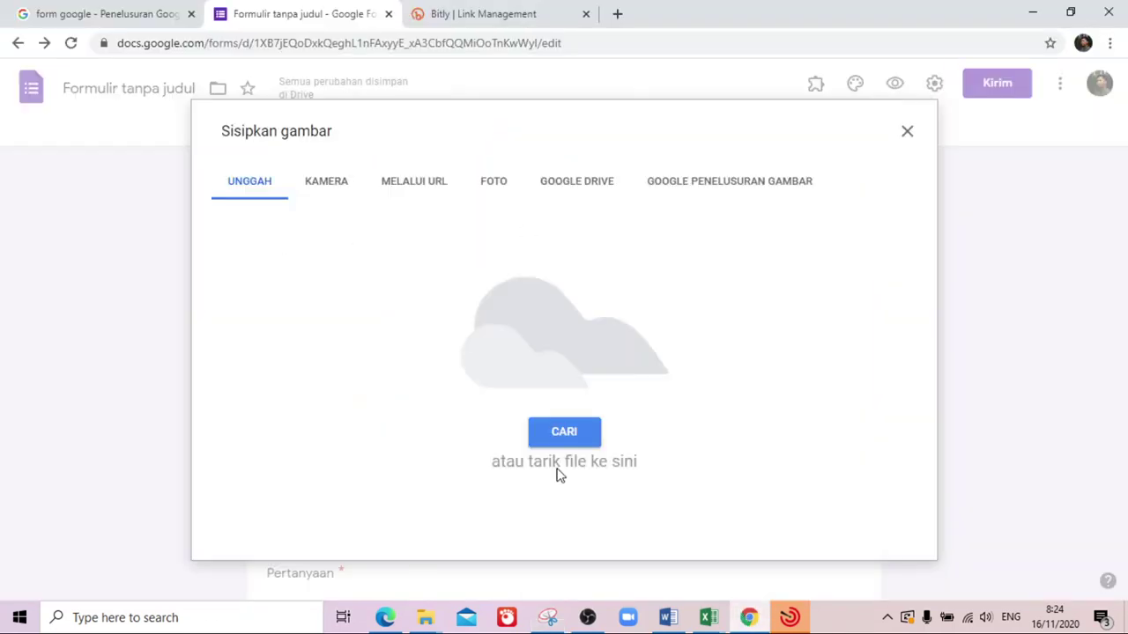
{"action": "left_click", "coordinate": [558, 435]}
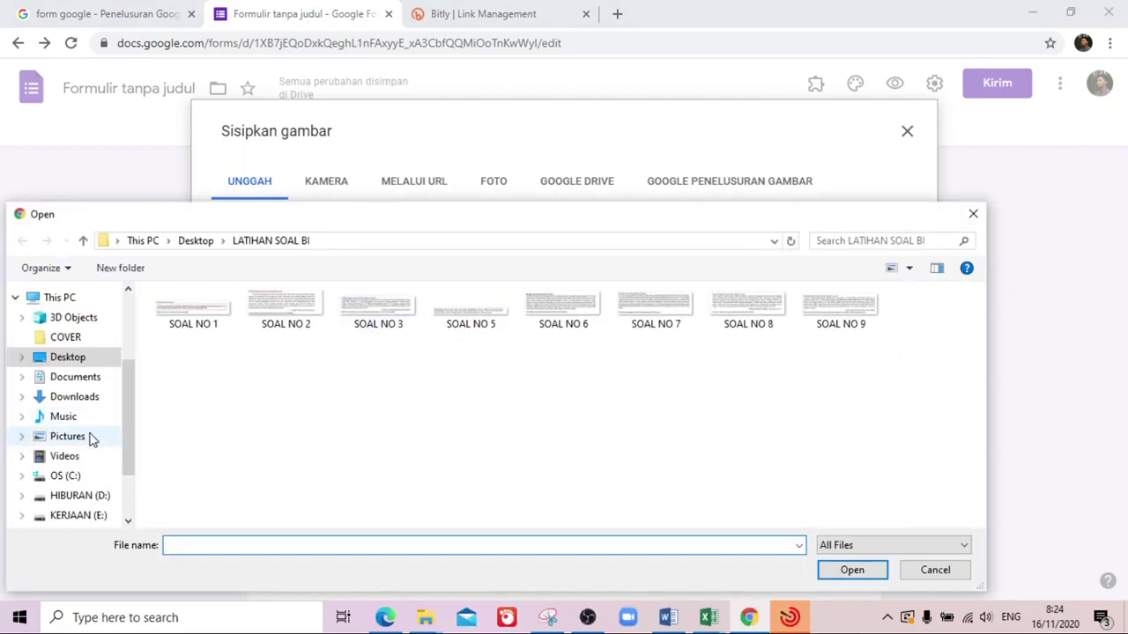
{"action": "left_click", "coordinate": [91, 437]}
{"action": "double_click", "coordinate": [283, 382]}
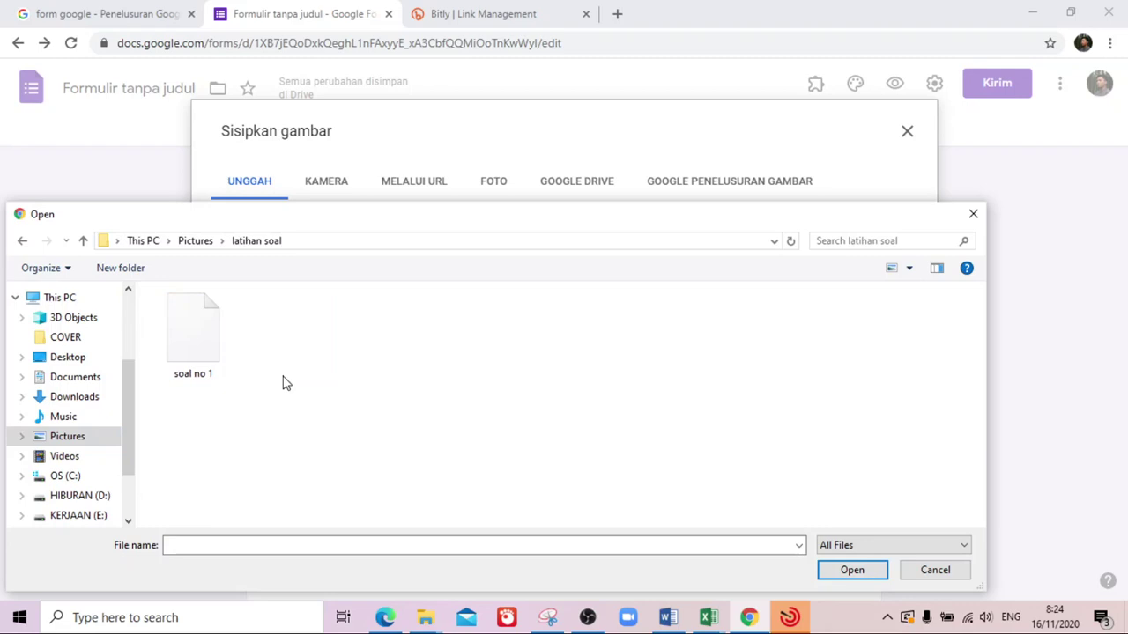
{"action": "left_click", "coordinate": [212, 377]}
{"action": "left_click", "coordinate": [852, 570]}
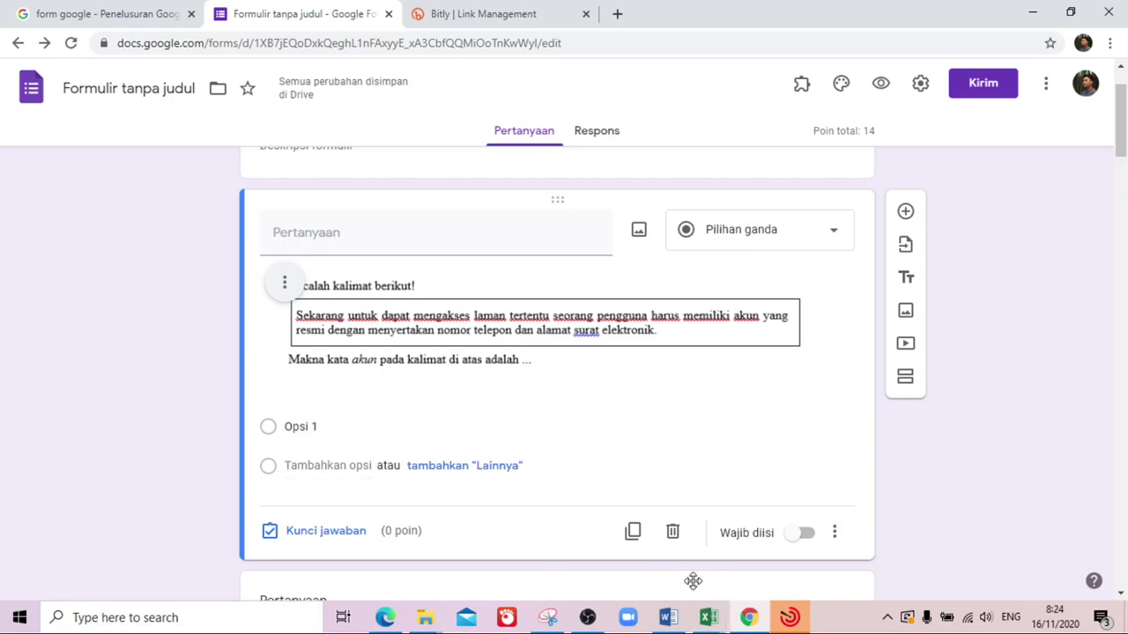
- Copy the five answer choices of the first question from the Word document into its option list in Google Forms
{"action": "mouse_move", "coordinate": [673, 622]}
{"action": "left_click", "coordinate": [668, 618]}
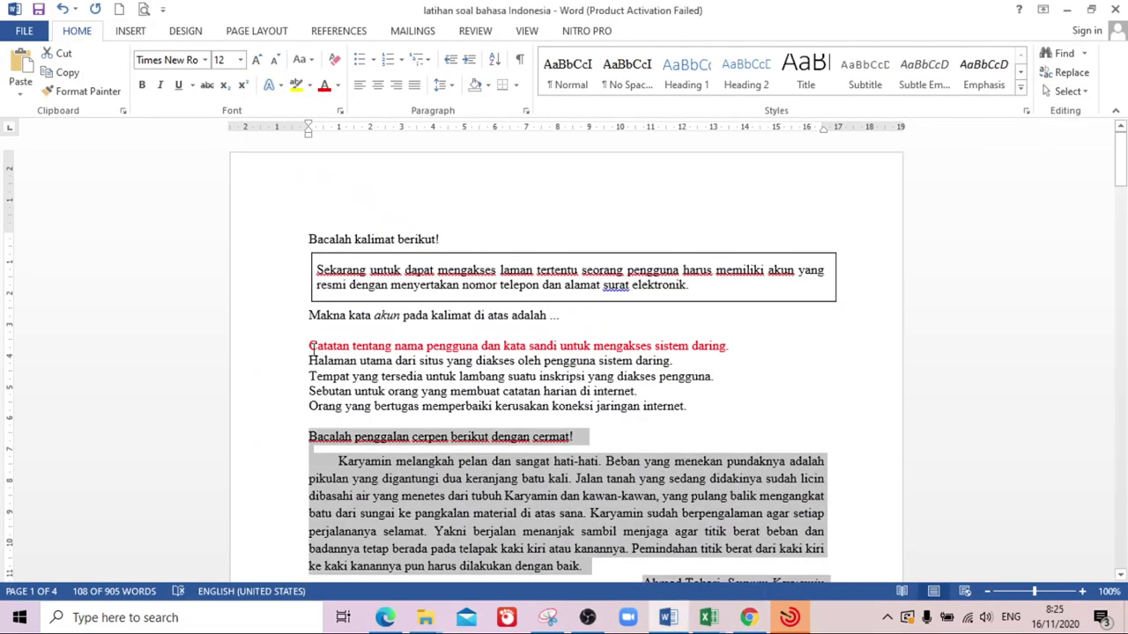
{"action": "left_click_drag", "start_coordinate": [310, 347], "coordinate": [716, 417]}
{"action": "key", "text": "ctrl+c"}
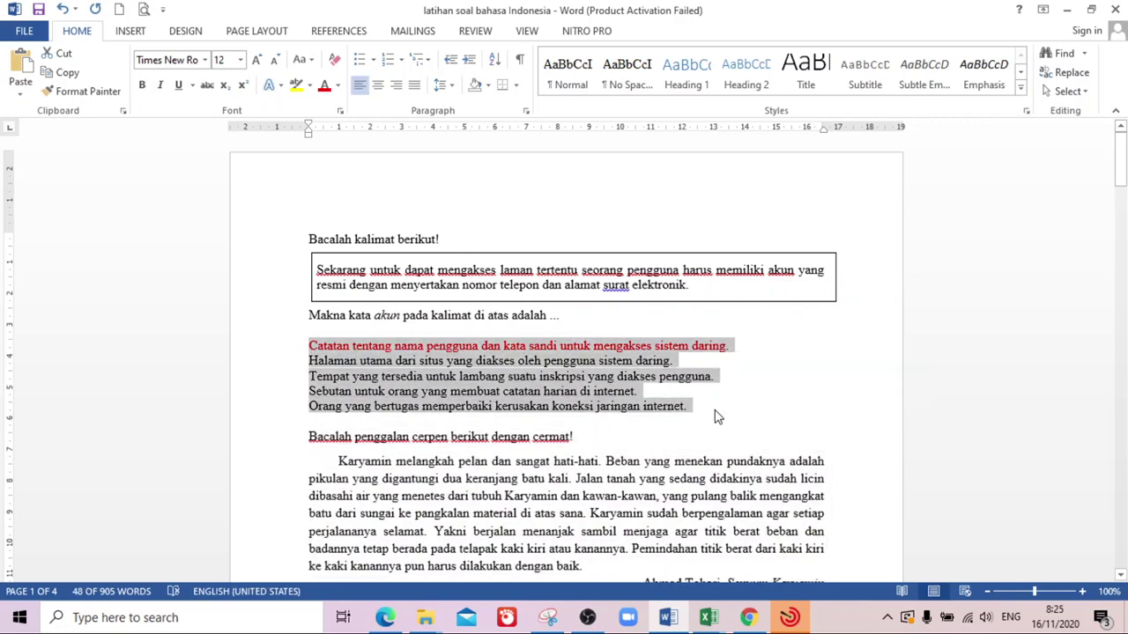
{"action": "left_click", "coordinate": [748, 618]}
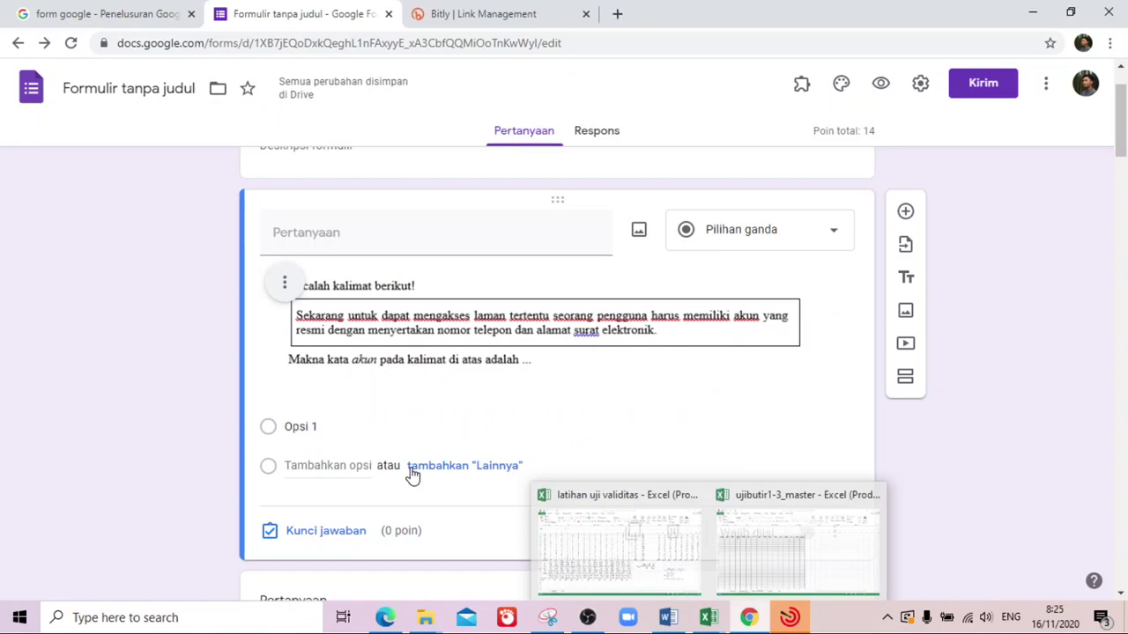
{"action": "left_click", "coordinate": [360, 431]}
{"action": "key", "text": "ctrl+v"}
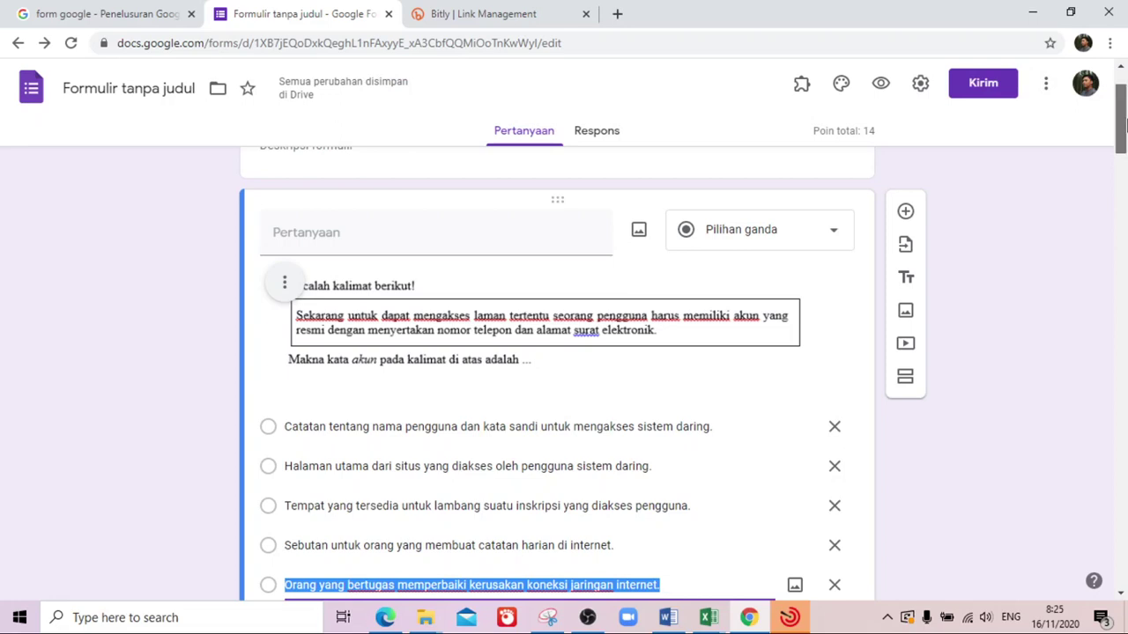
- Set the first question's answer key to 2 points with "Catatan tentang nama pengguna dan kata sandi untuk mengakses sistem daring." as the correct answer
{"action": "left_click_drag", "start_coordinate": [1125, 124], "coordinate": [1123, 138]}
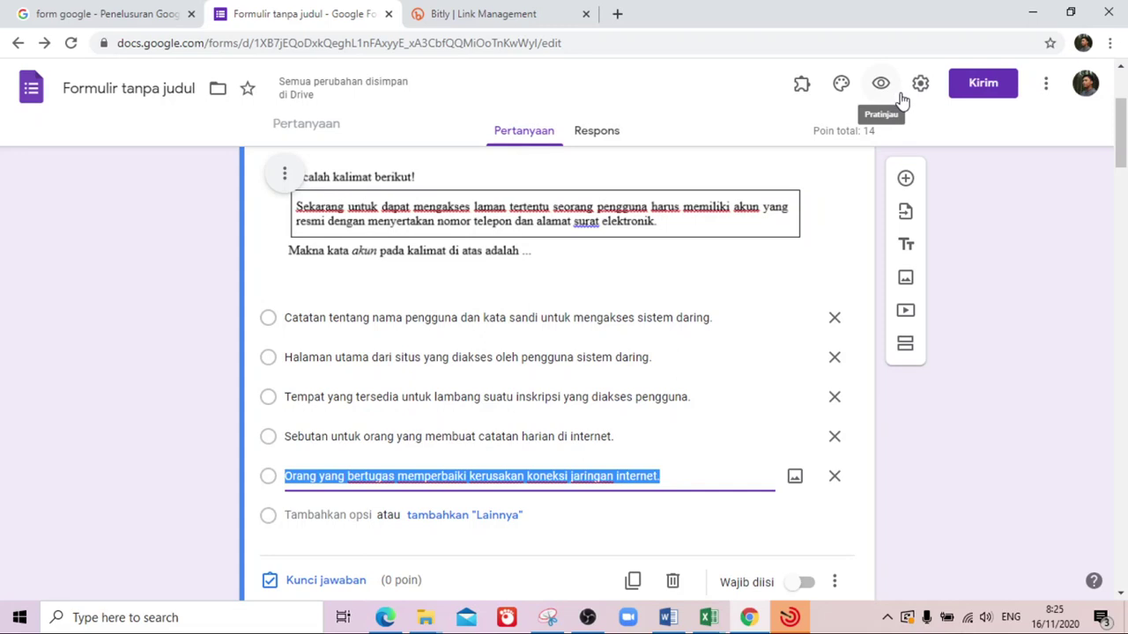
{"action": "left_click_drag", "start_coordinate": [1124, 127], "coordinate": [1125, 132]}
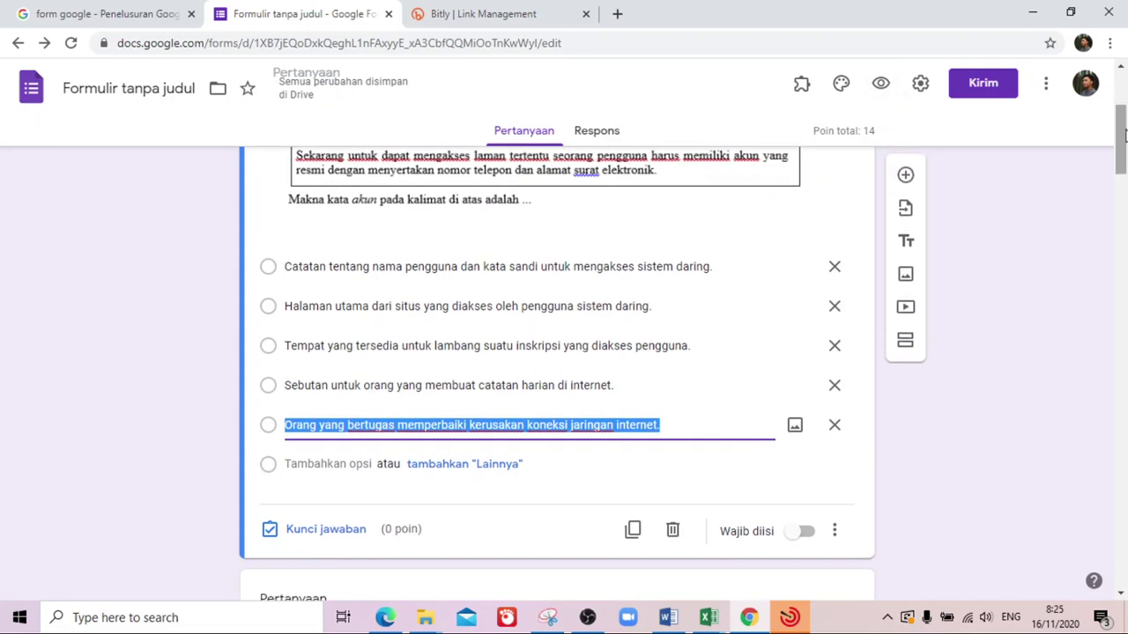
{"action": "left_click", "coordinate": [306, 534]}
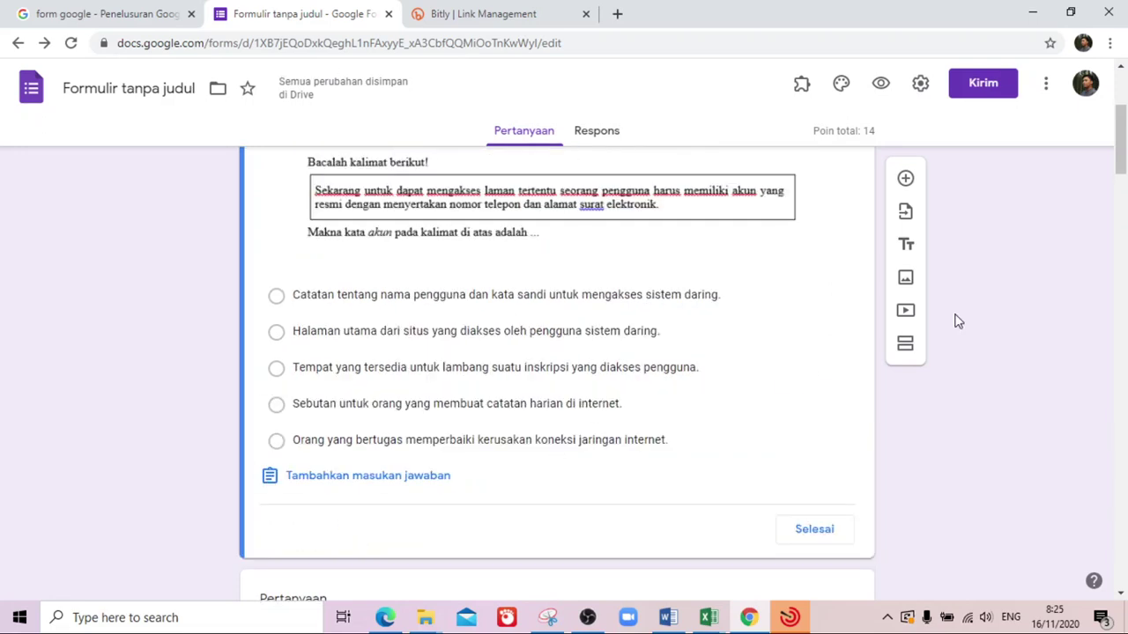
{"action": "scroll", "coordinate": [1122, 144], "scroll_direction": "up", "scroll_amount": 1}
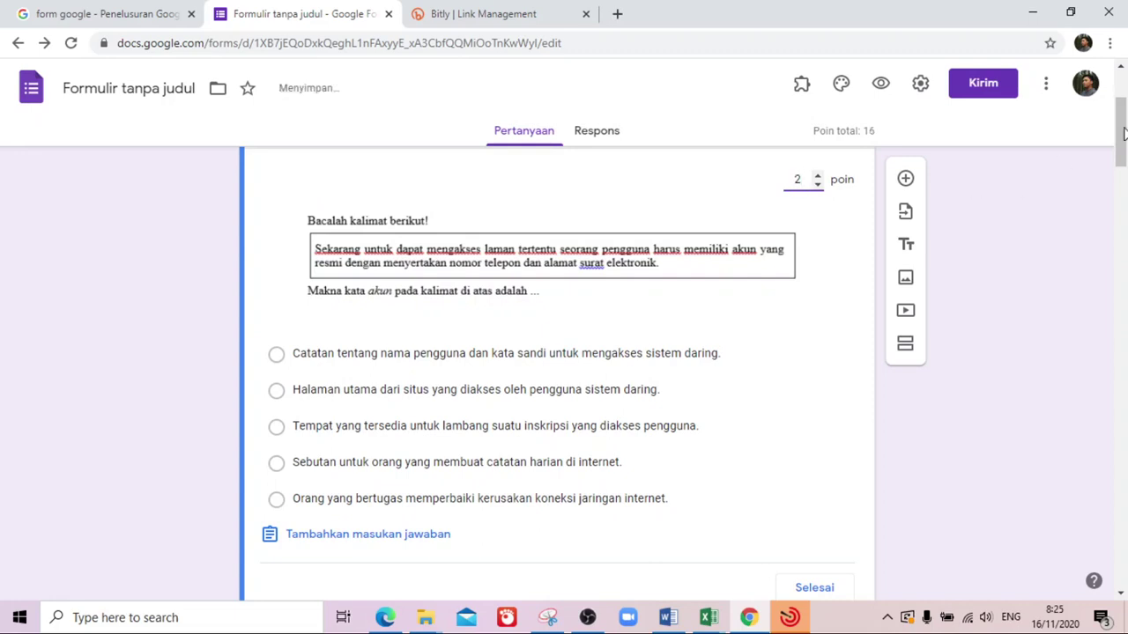
{"action": "scroll", "coordinate": [1124, 145], "scroll_direction": "down", "scroll_amount": 2}
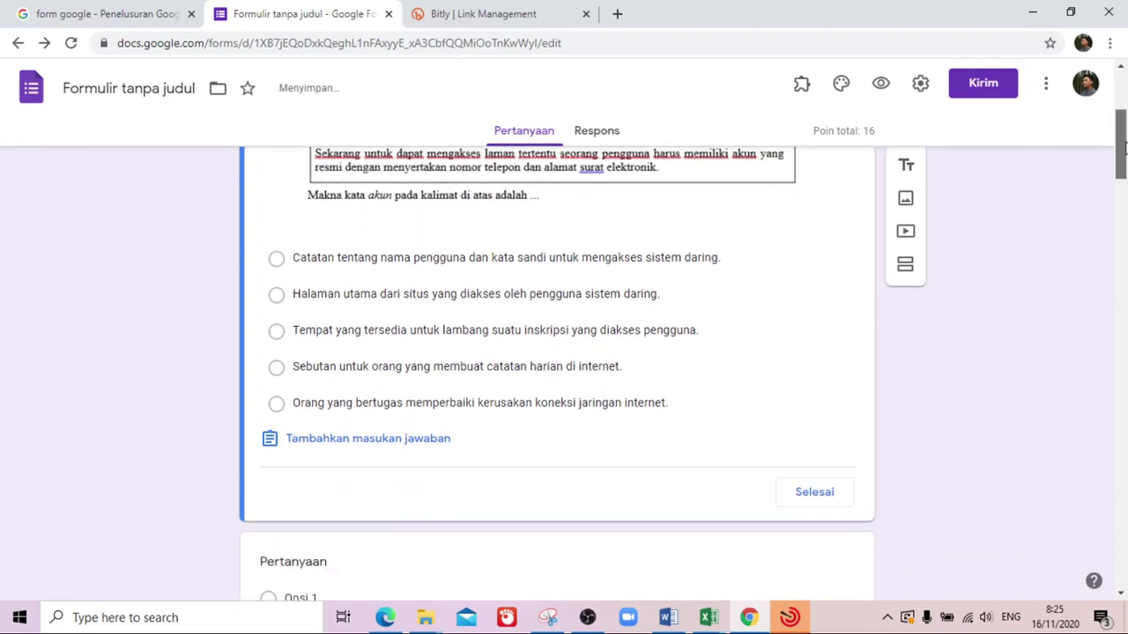
{"action": "left_click", "coordinate": [797, 255]}
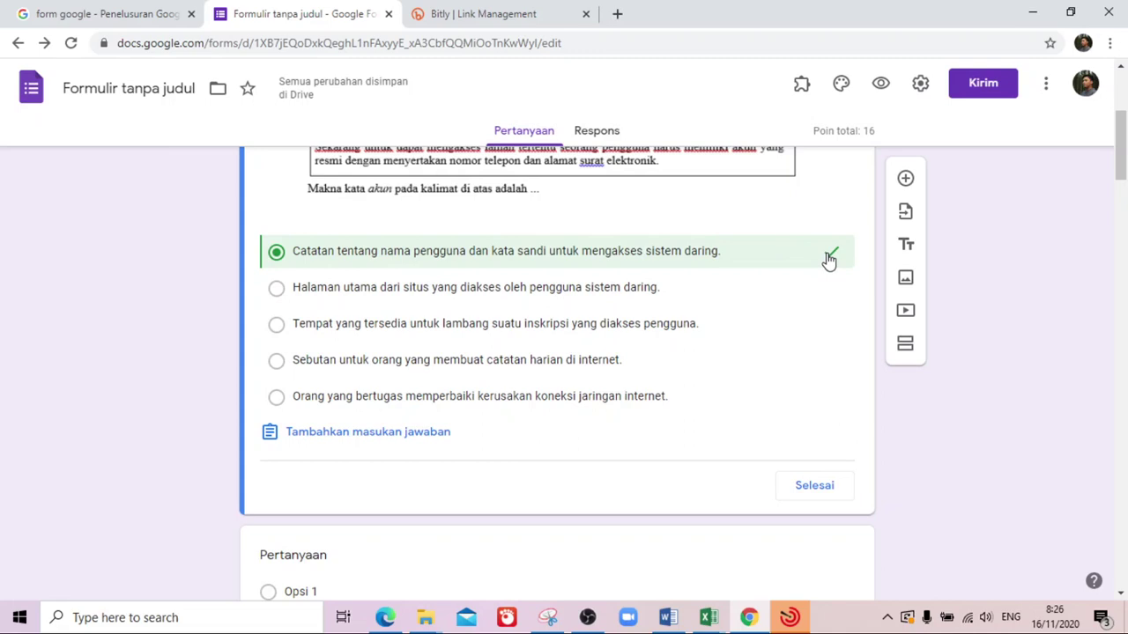
{"action": "left_click", "coordinate": [820, 495]}
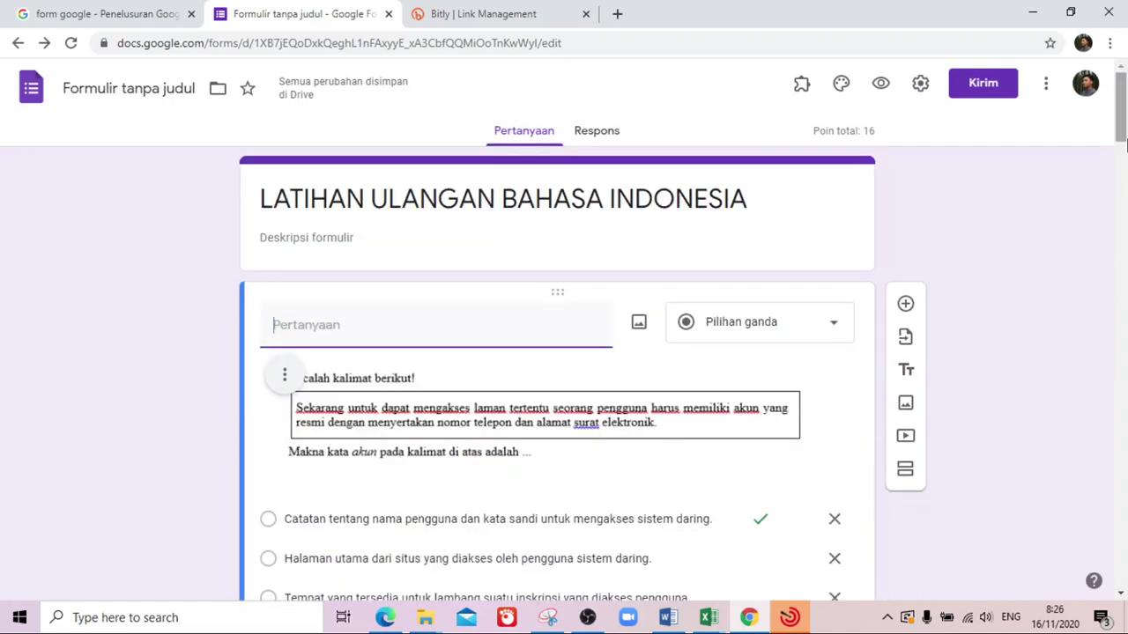
- Make the first question required and turn on shuffled option order for it
{"action": "left_click_drag", "start_coordinate": [1121, 146], "coordinate": [1124, 191]}
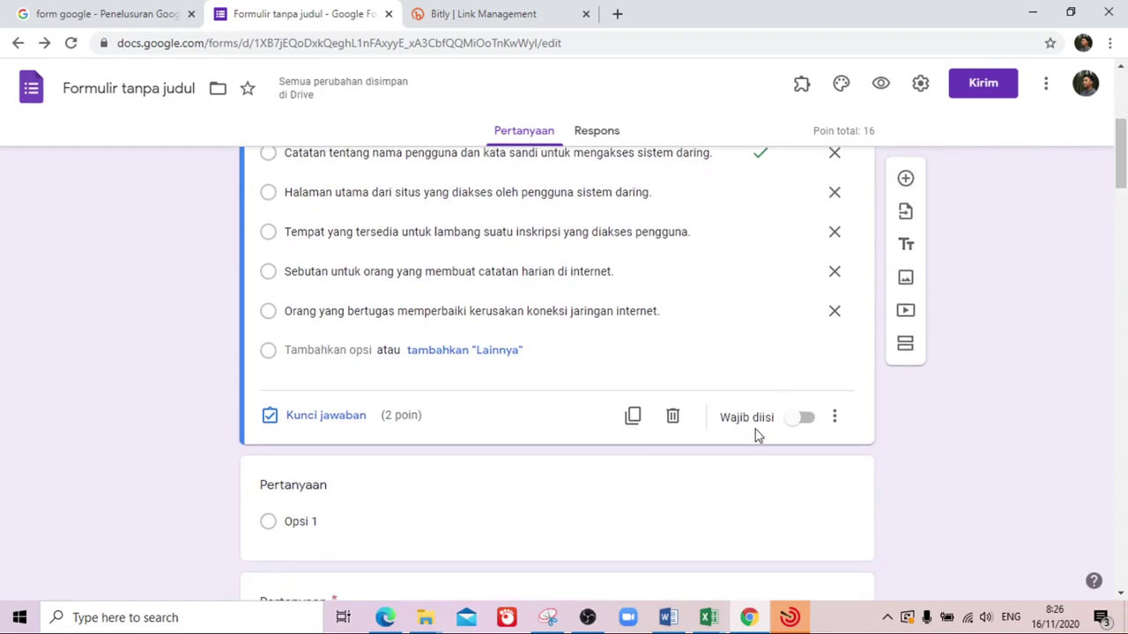
{"action": "left_click", "coordinate": [807, 421]}
{"action": "left_click", "coordinate": [837, 419]}
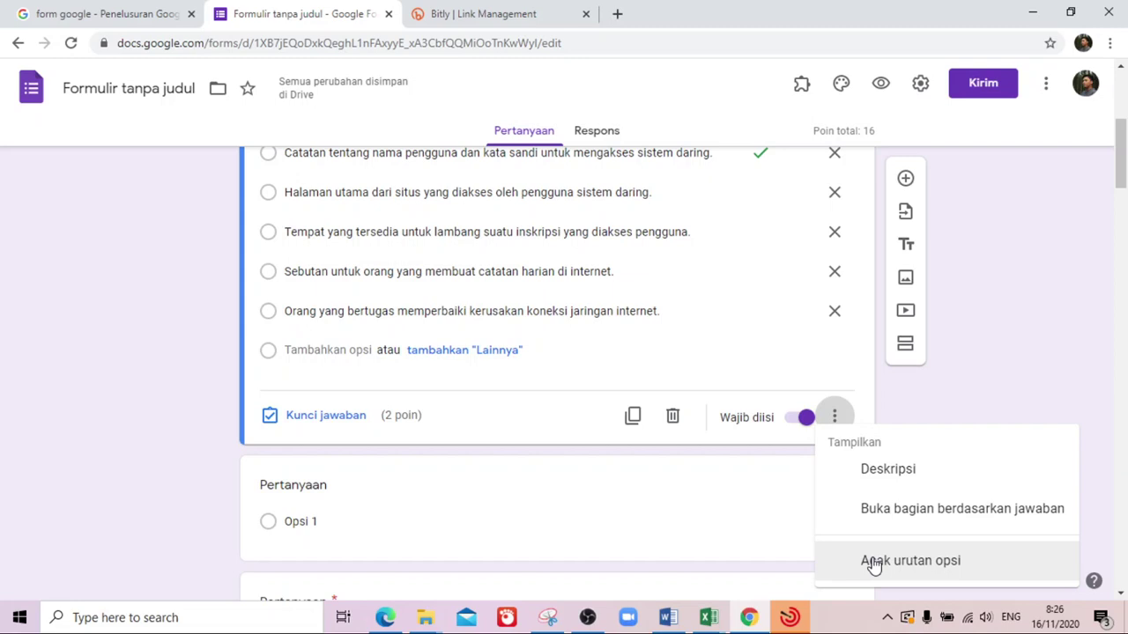
{"action": "left_click", "coordinate": [871, 562]}
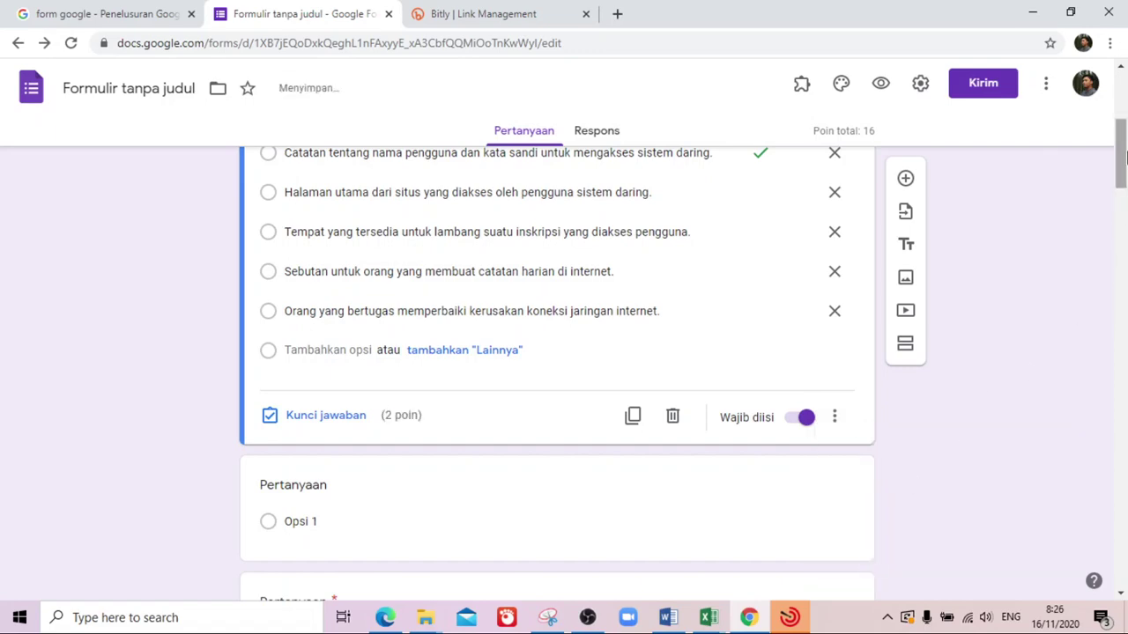
- Switch to Word and snip the second question from "Bacalah penggalan cerpen berikut dengan cermat!" through "Unsur intrinsik yang menonjol pada kutipan cerpen di atas adalah ...."
{"action": "left_click", "coordinate": [668, 617]}
{"action": "left_click", "coordinate": [654, 458]}
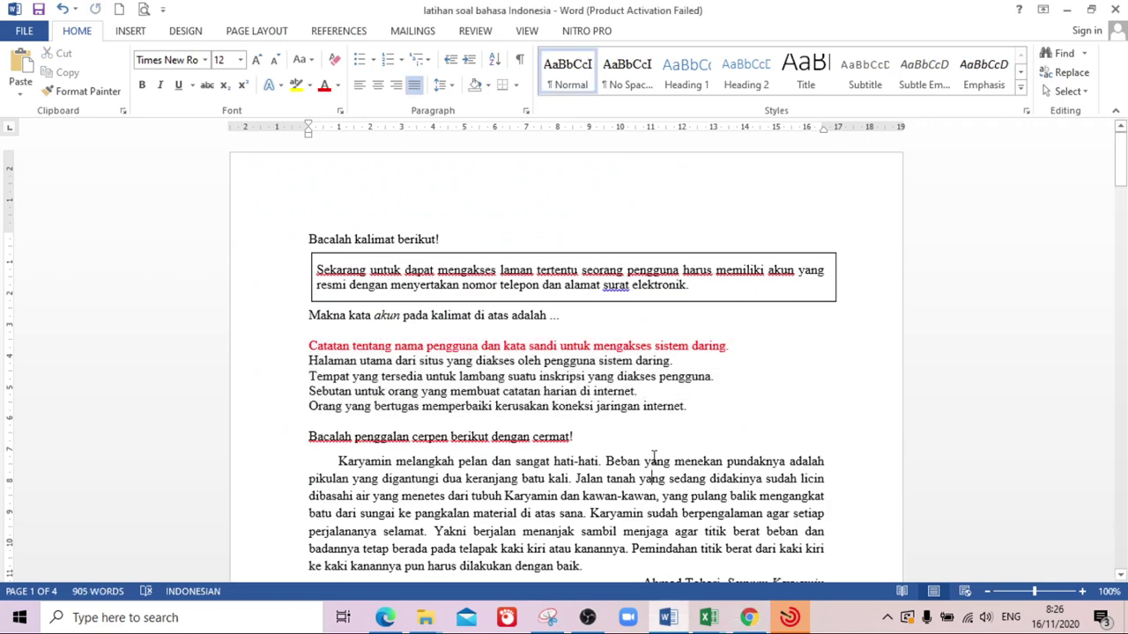
{"action": "key", "text": "Down"}
{"action": "key", "text": "Down"}
{"action": "key", "text": "Down"}
{"action": "key", "text": "Down"}
{"action": "key", "text": "Down"}
{"action": "key", "text": "Down"}
{"action": "key", "text": "Down"}
{"action": "key", "text": "Down"}
{"action": "key", "text": "Down"}
{"action": "key", "text": "Down"}
{"action": "key", "text": "Down"}
{"action": "key", "text": "Down"}
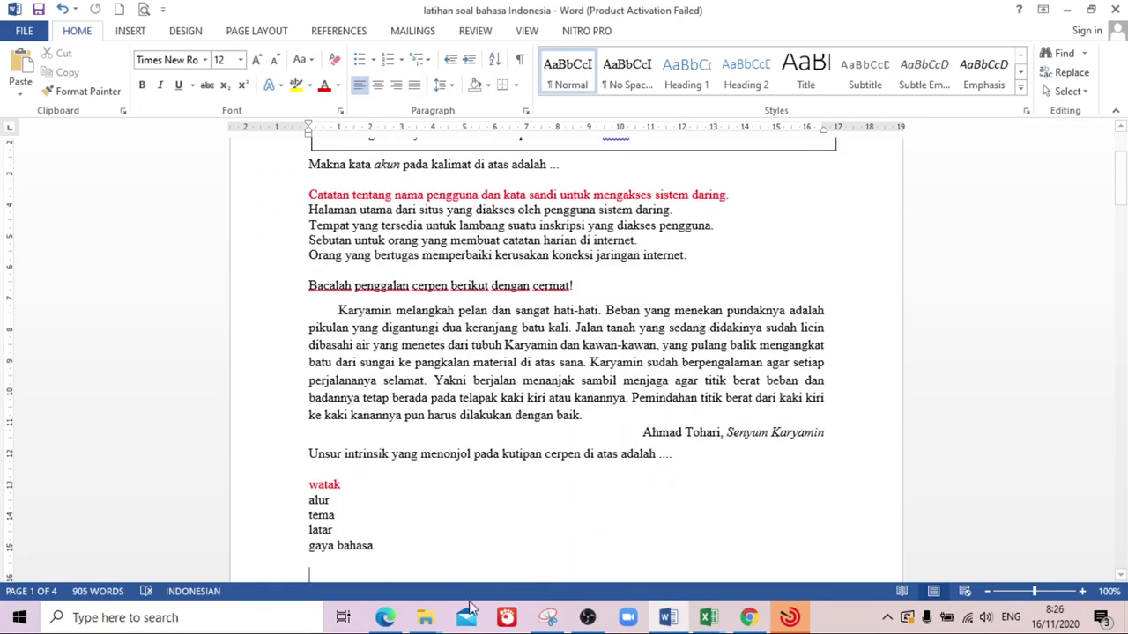
{"action": "left_click", "coordinate": [548, 616]}
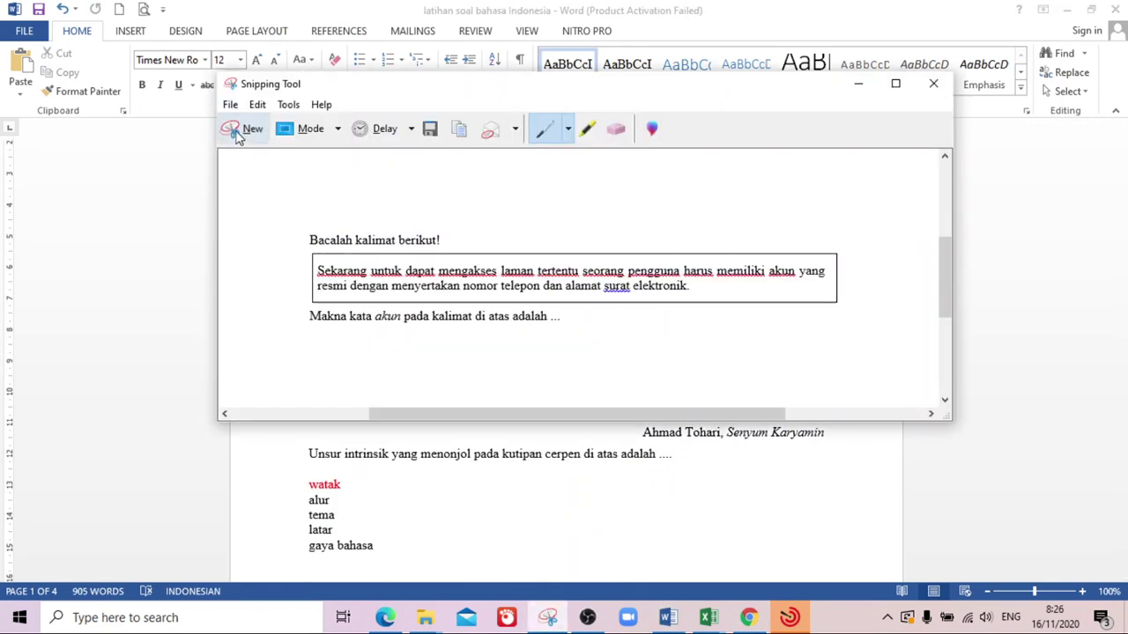
{"action": "left_click", "coordinate": [236, 129]}
{"action": "left_click_drag", "start_coordinate": [295, 276], "coordinate": [875, 469]}
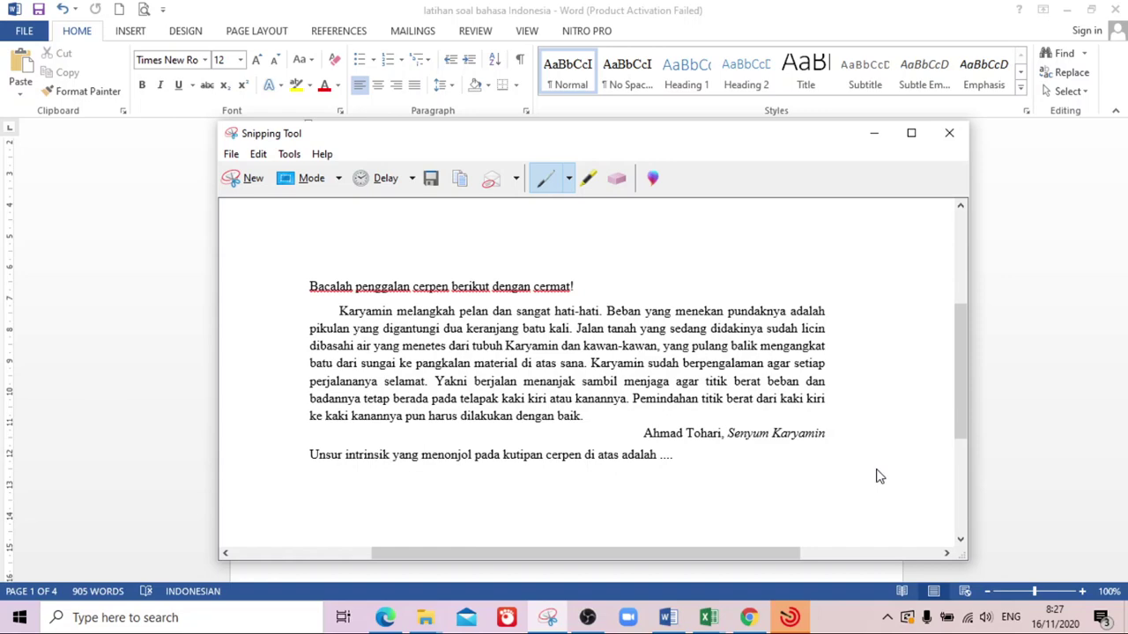
- Save the snip in the "latihan soal" folder under the name "soal no 2"
{"action": "key", "text": "ctrl+s"}
{"action": "type", "text": "soal no "}
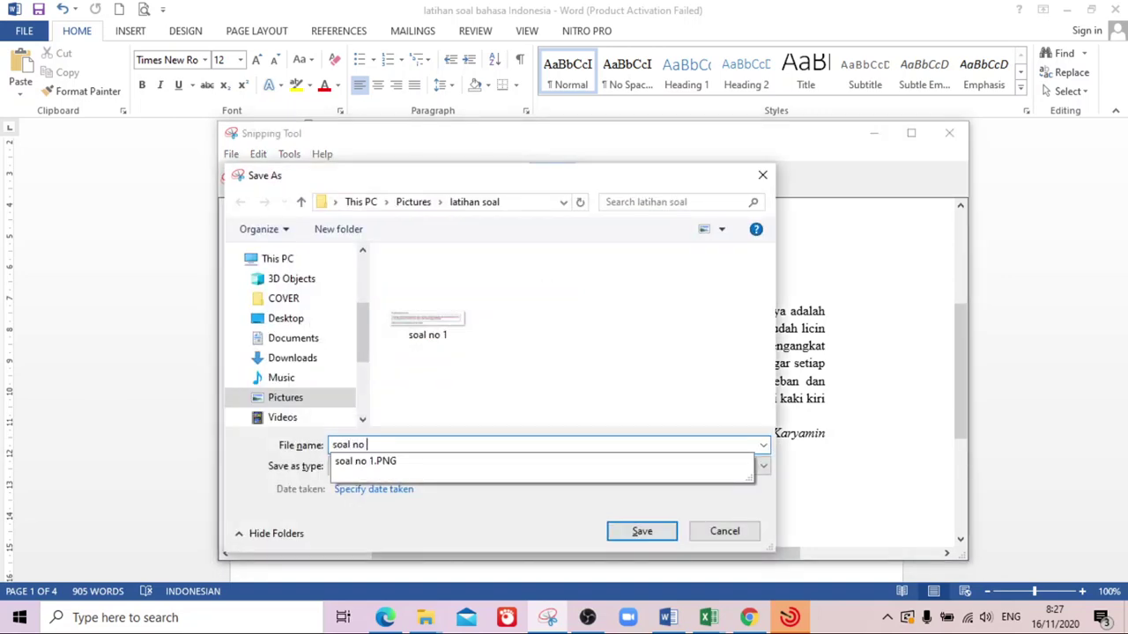
{"action": "type", "text": "2"}
{"action": "key", "text": "Return"}
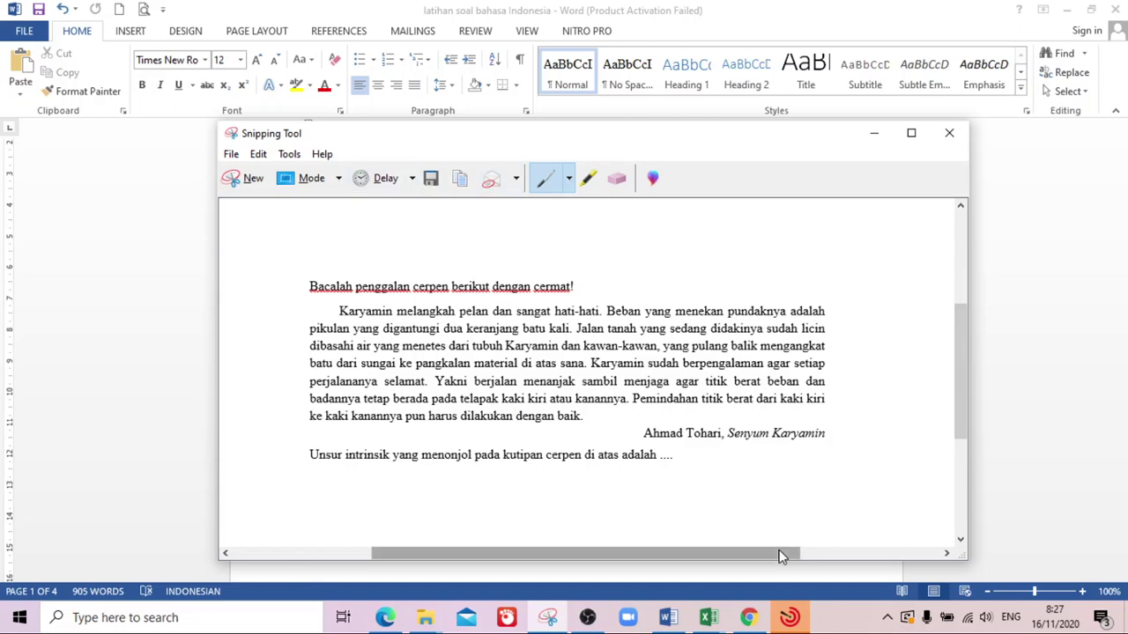
- Switch to Google Forms and insert the image "soal no 2" into the empty second question
{"action": "left_click", "coordinate": [748, 620]}
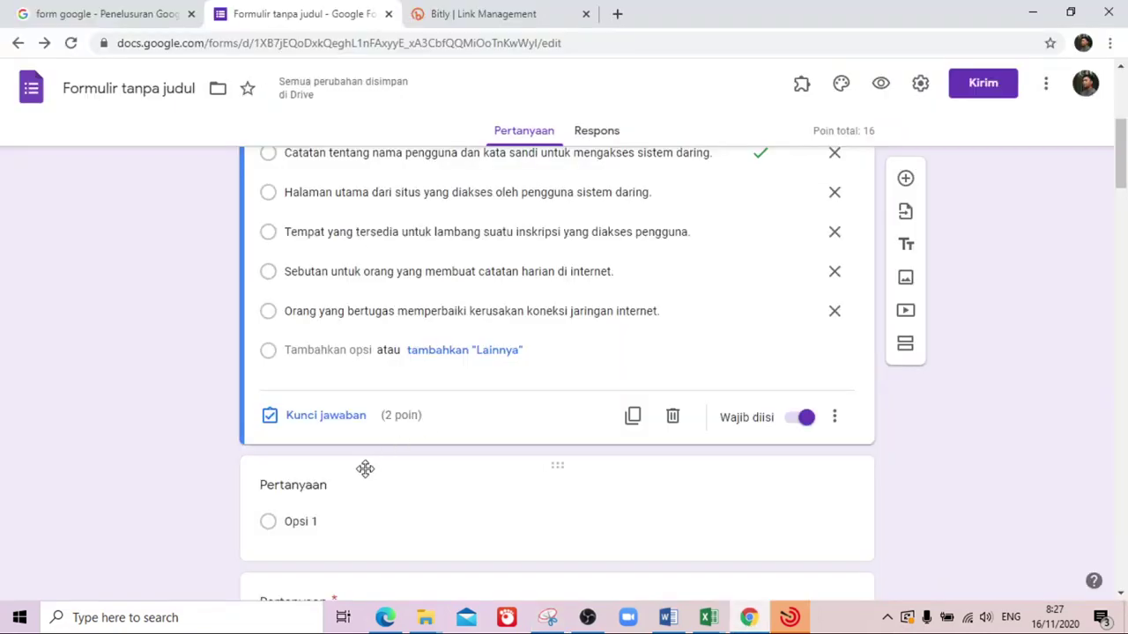
{"action": "left_click", "coordinate": [343, 491]}
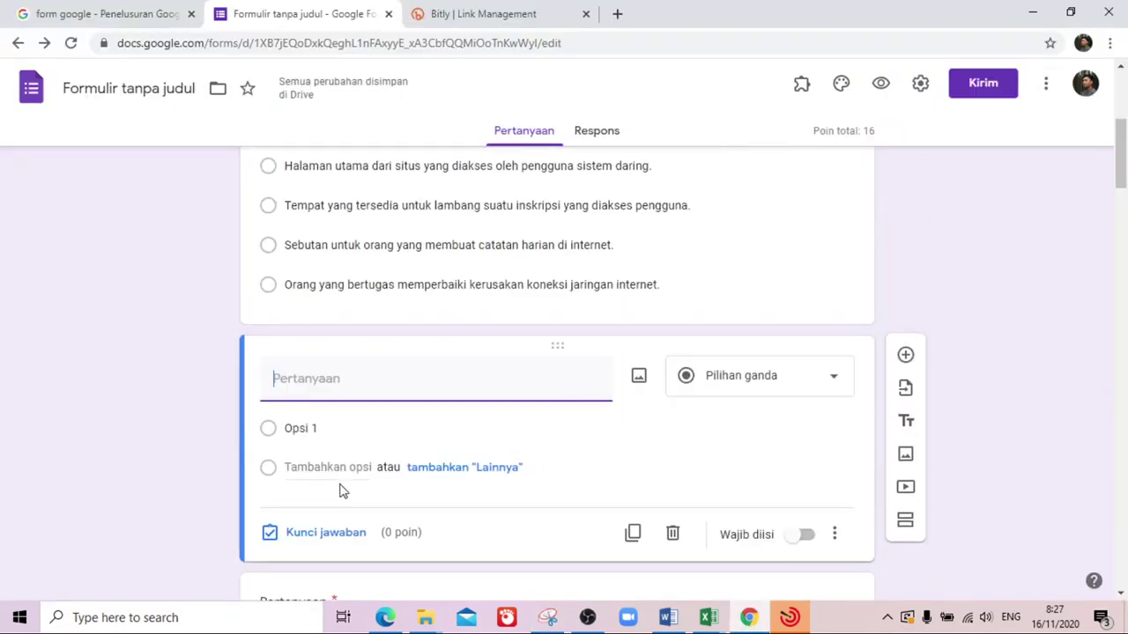
{"action": "left_click", "coordinate": [639, 378]}
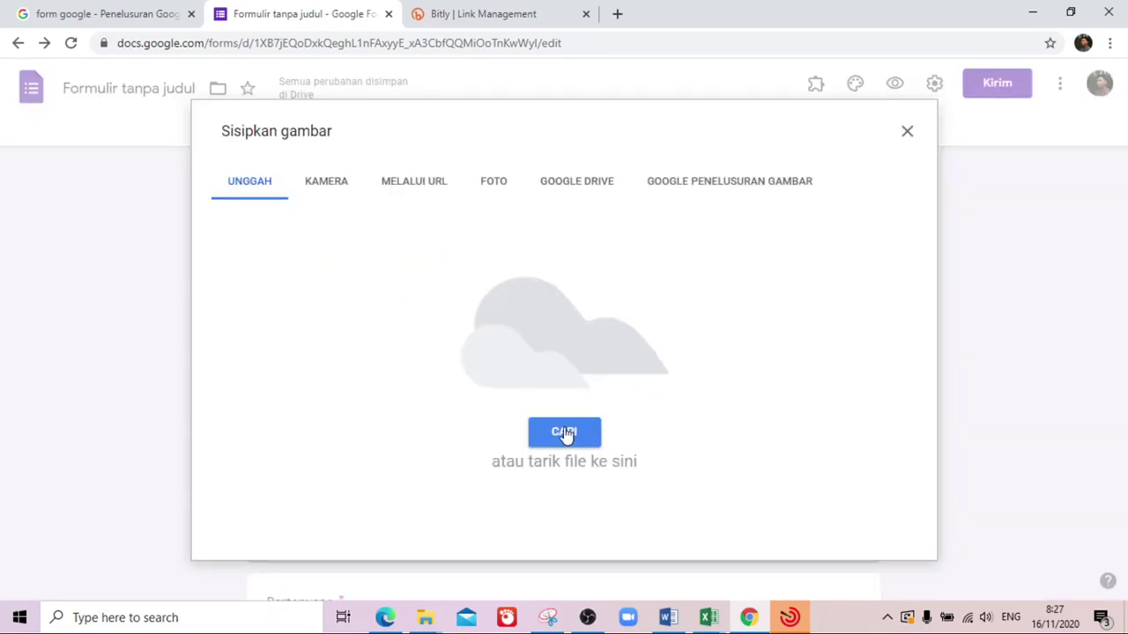
{"action": "left_click", "coordinate": [564, 432]}
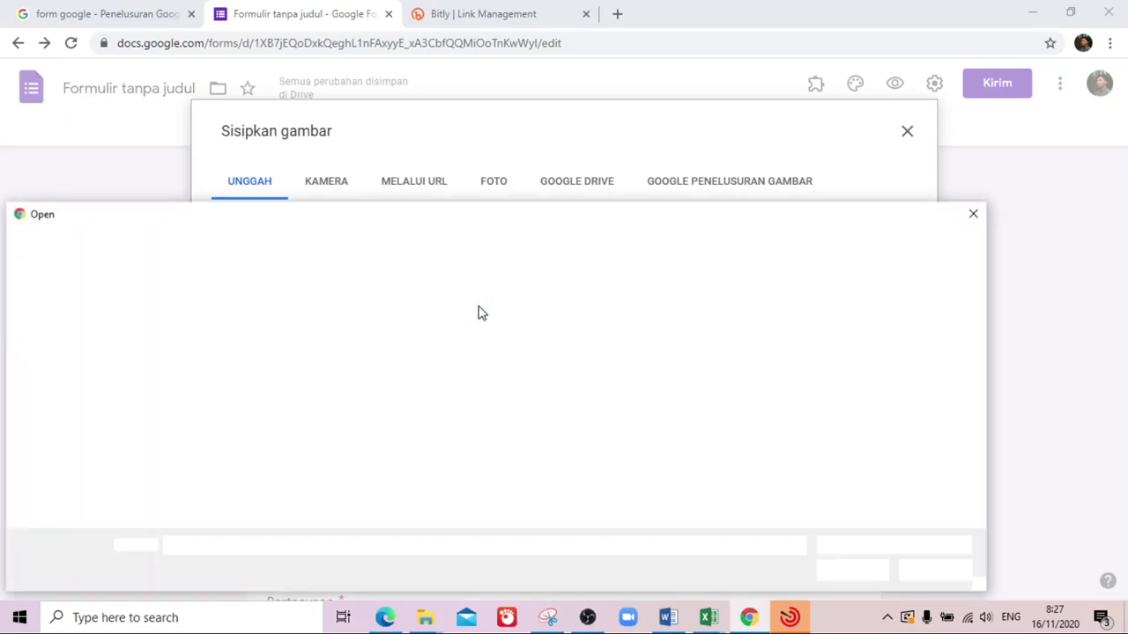
{"action": "left_click", "coordinate": [310, 349]}
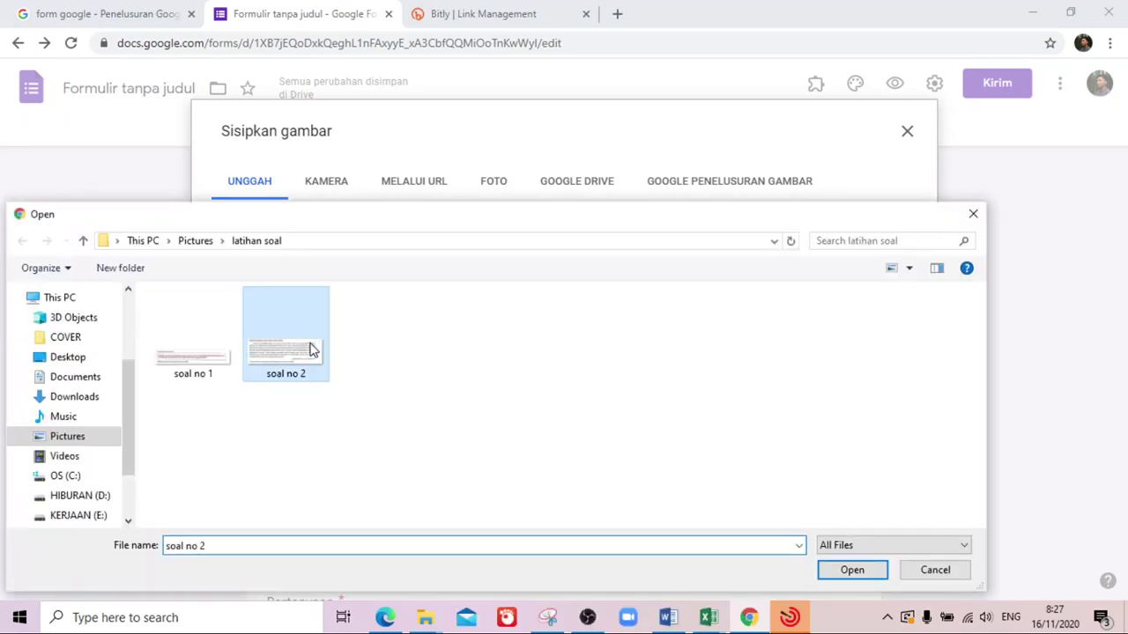
{"action": "left_click", "coordinate": [848, 570]}
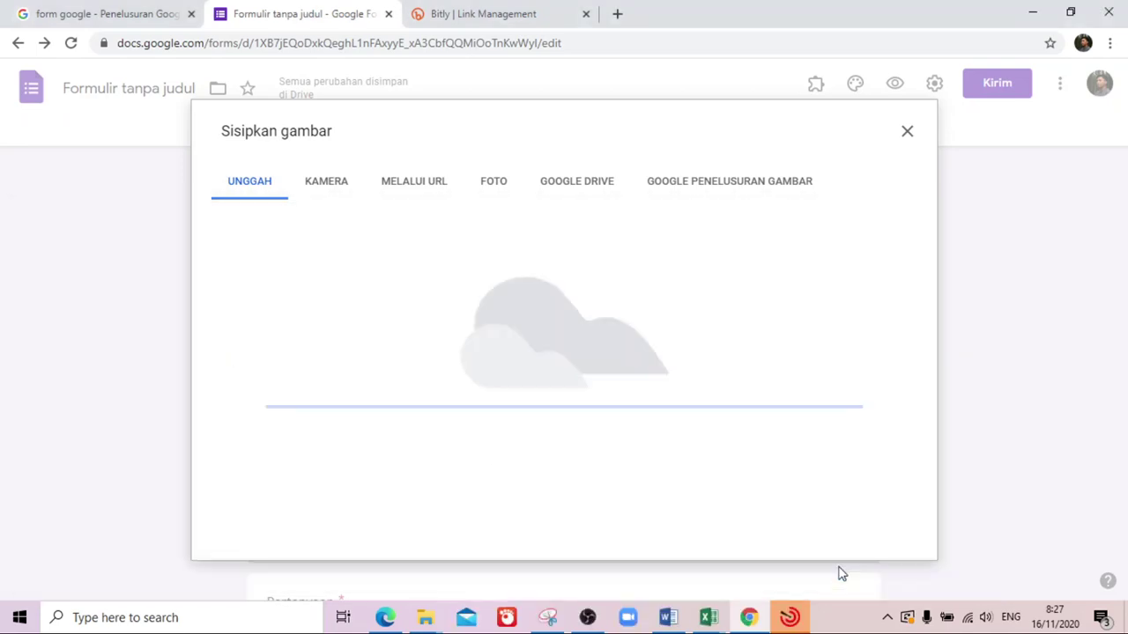
- Copy the choices watak, alur, tema, latar and gaya bahasa from Word into the second question's options in Google Forms
{"action": "left_click", "coordinate": [667, 620]}
{"action": "left_click_drag", "start_coordinate": [306, 485], "coordinate": [394, 550]}
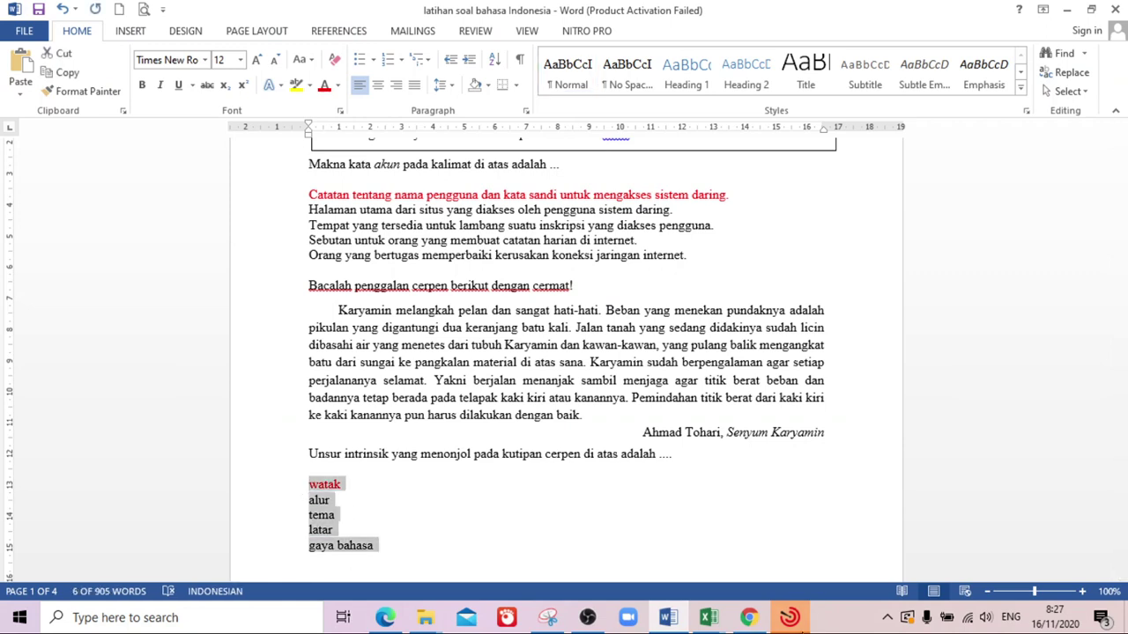
{"action": "left_click", "coordinate": [756, 619]}
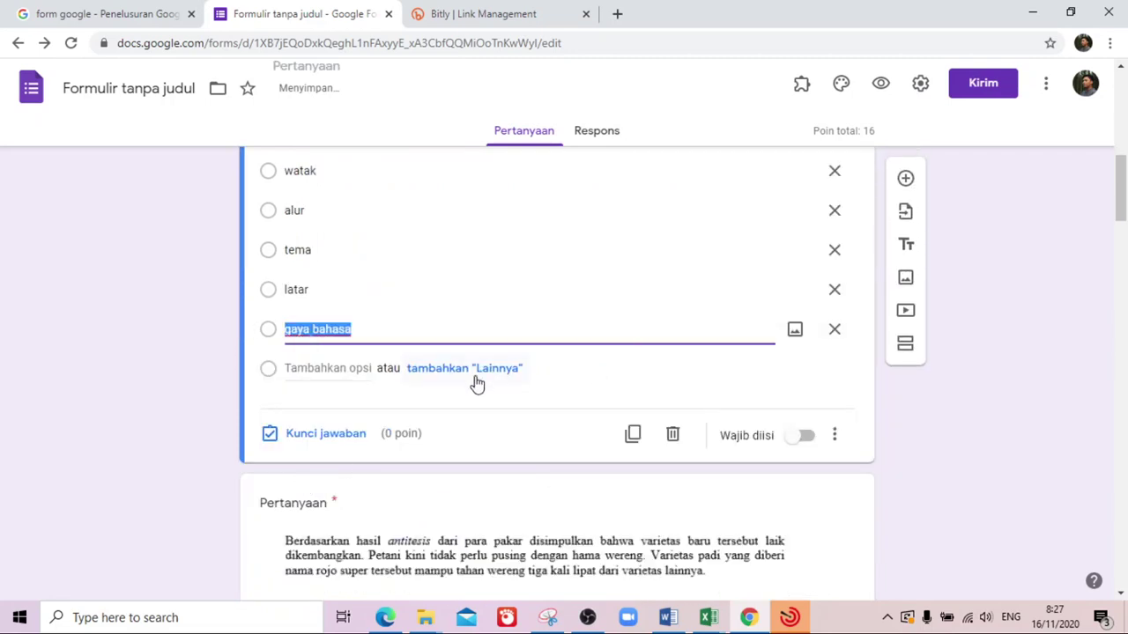
- Set the second question's answer key to "watak" with a value of 2 points
{"action": "left_click", "coordinate": [332, 443]}
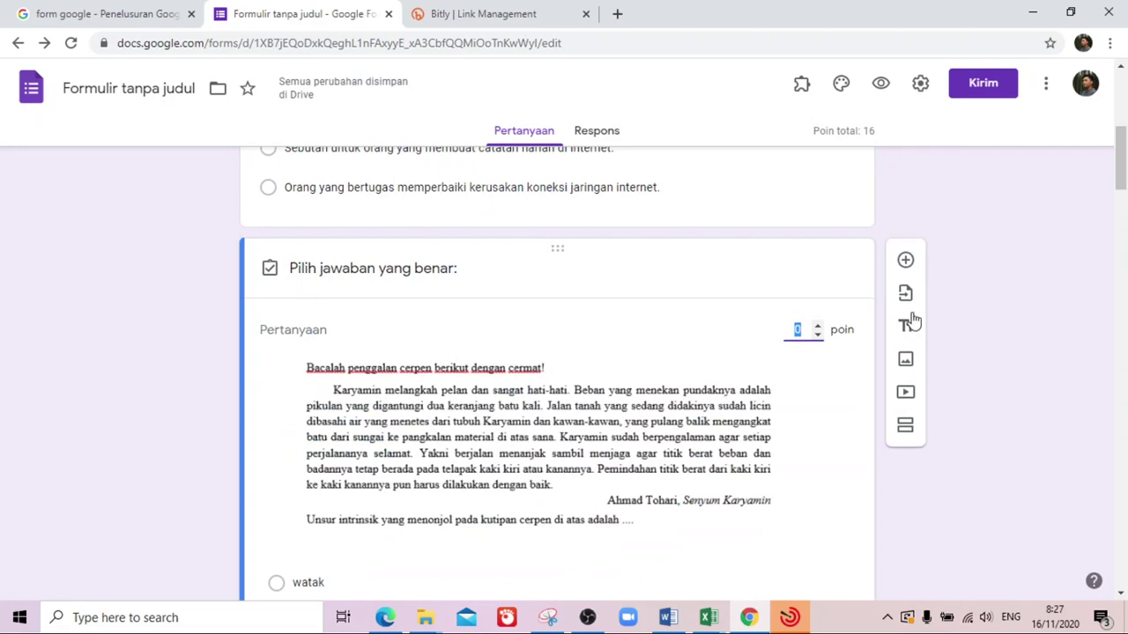
{"action": "scroll", "coordinate": [529, 374], "scroll_direction": "down", "scroll_amount": 3}
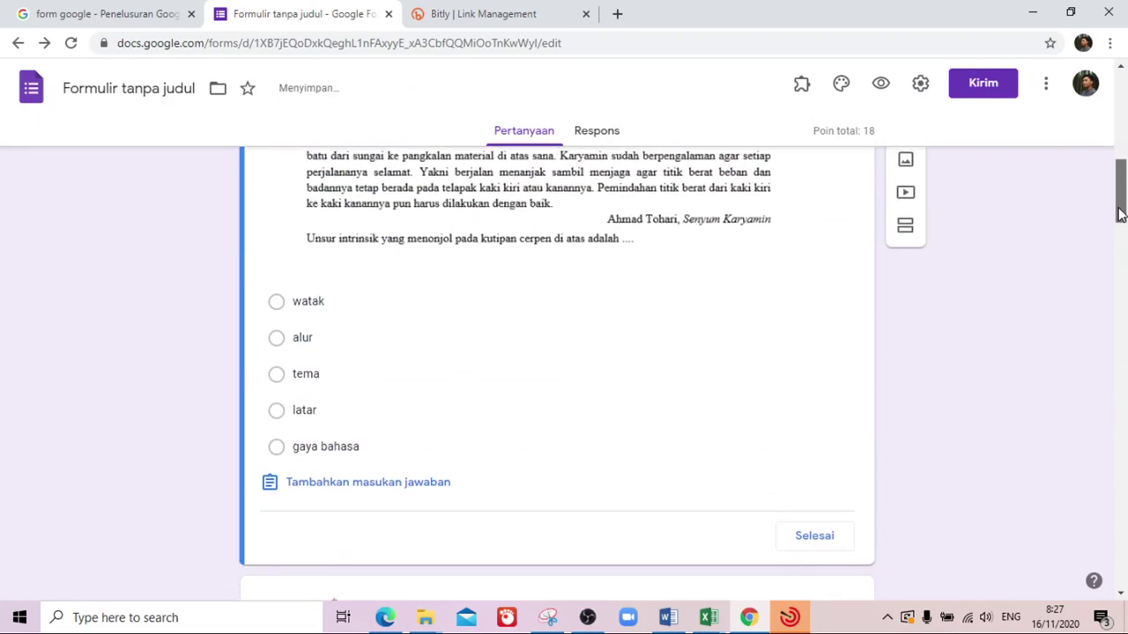
{"action": "left_click", "coordinate": [741, 310]}
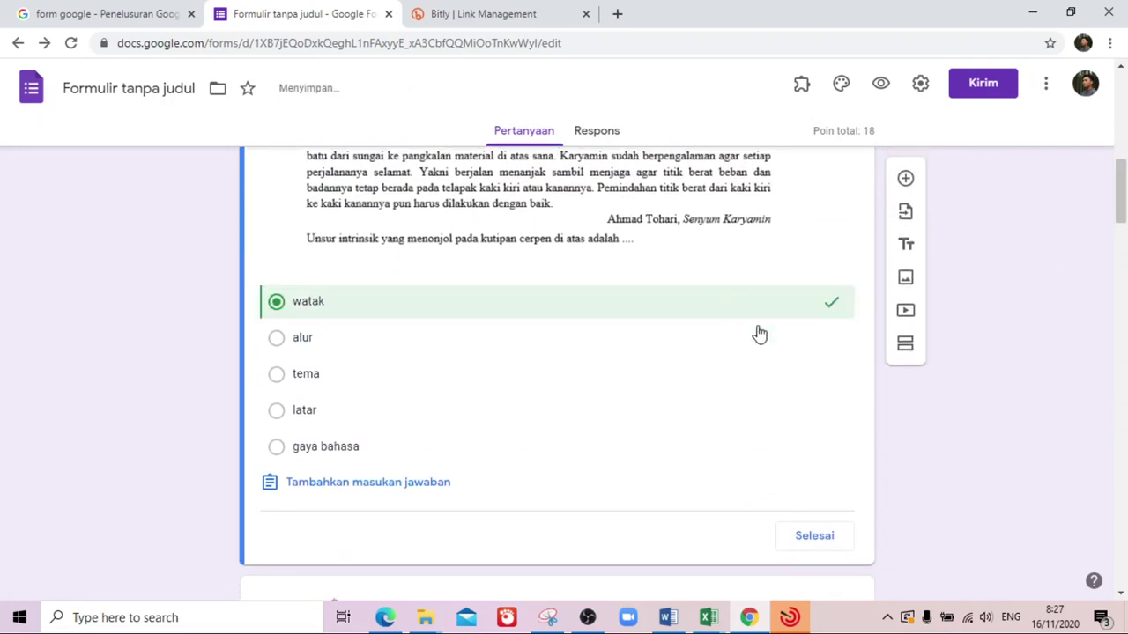
{"action": "left_click", "coordinate": [815, 535]}
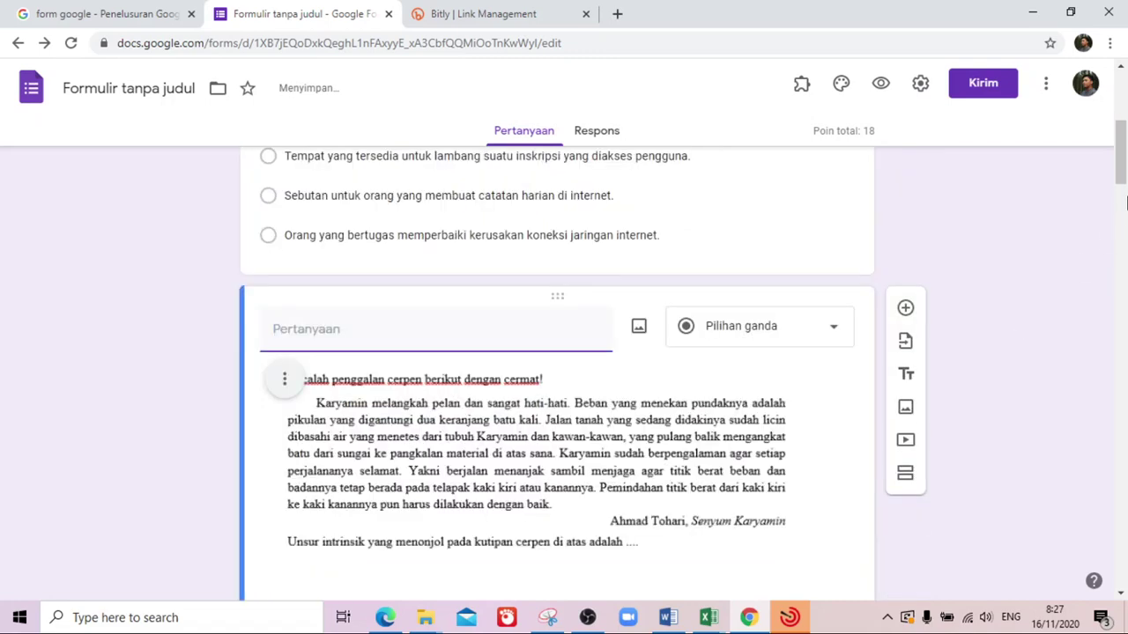
- Make the second question required and shuffle the order of its options
{"action": "left_click_drag", "start_coordinate": [1124, 169], "coordinate": [1124, 216]}
{"action": "left_click", "coordinate": [802, 475]}
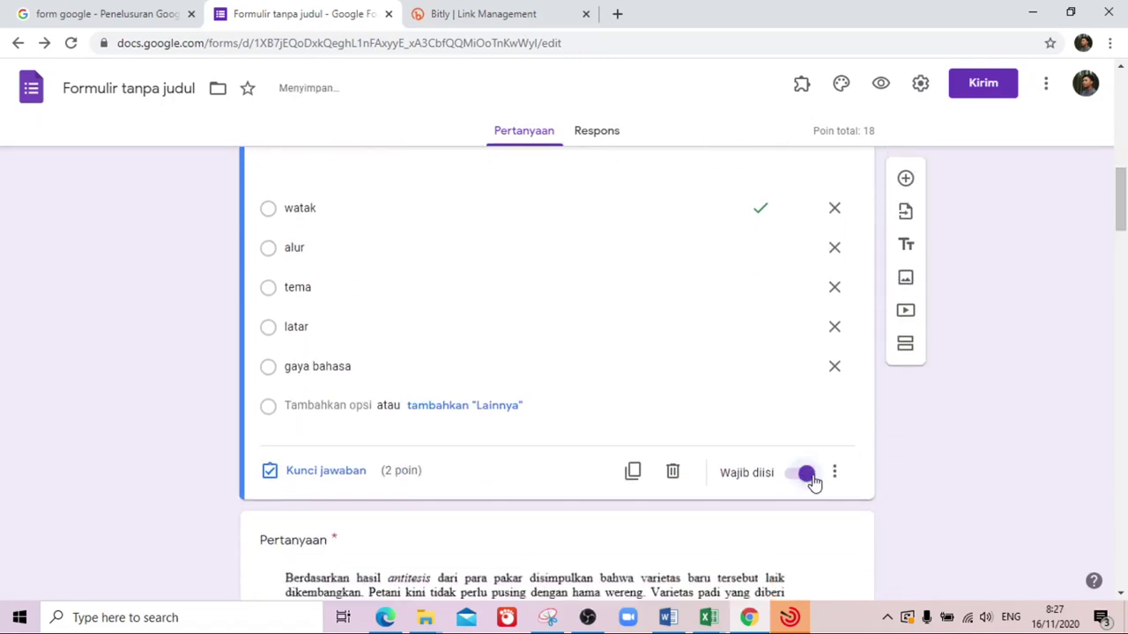
{"action": "left_click", "coordinate": [835, 472]}
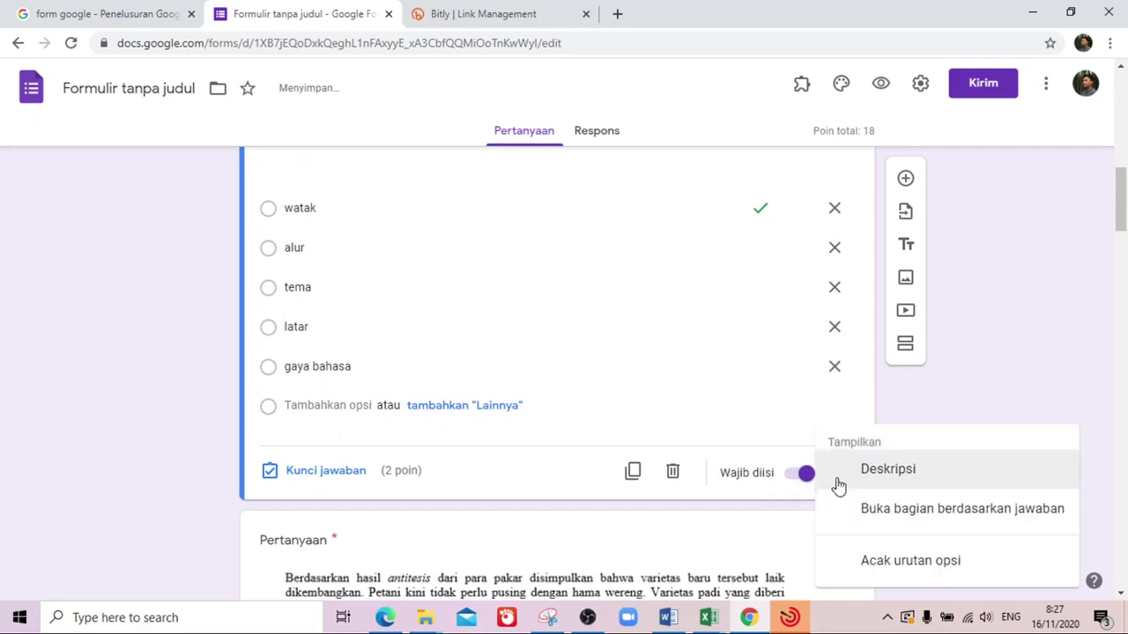
{"action": "left_click", "coordinate": [879, 567]}
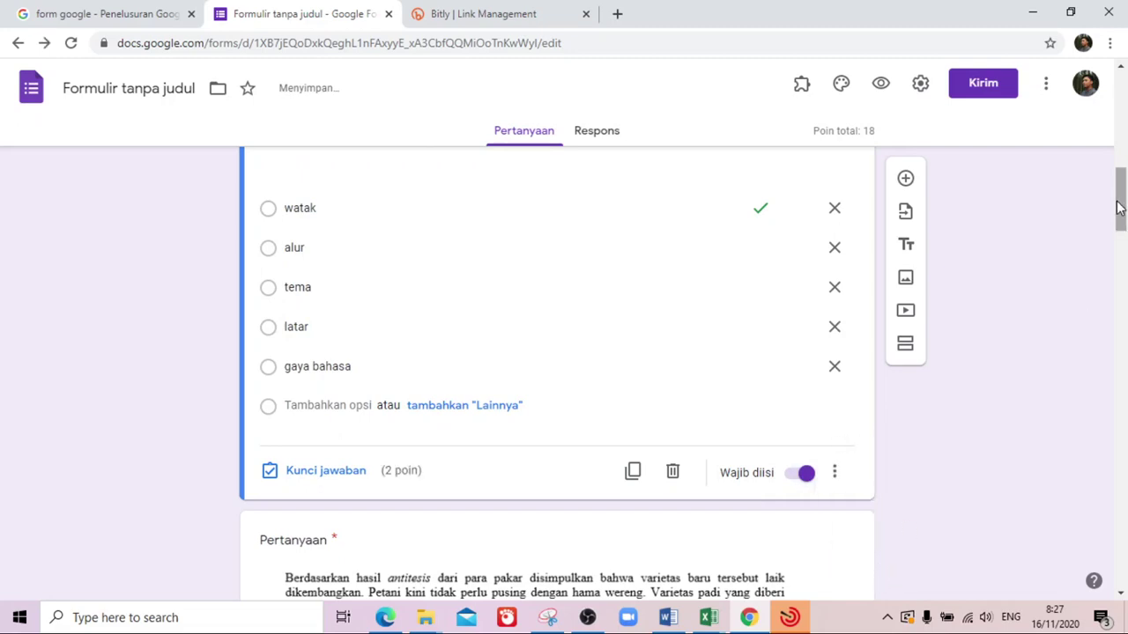
- Add a new multiple-choice question directly below the second question
{"action": "left_click_drag", "start_coordinate": [1117, 207], "coordinate": [1117, 177]}
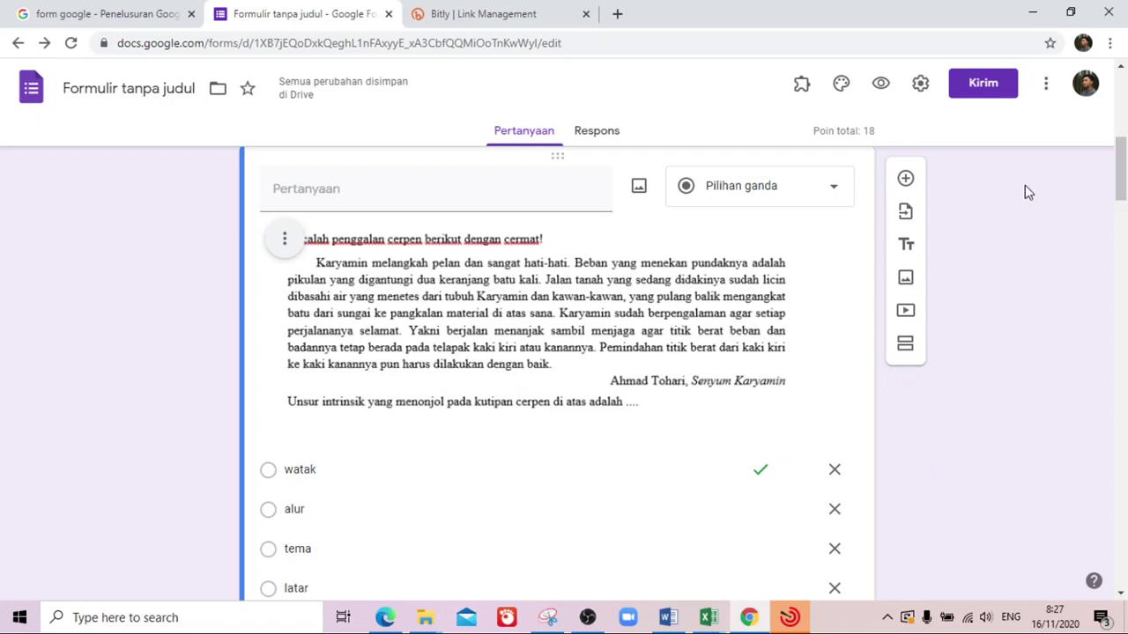
{"action": "left_click", "coordinate": [907, 179]}
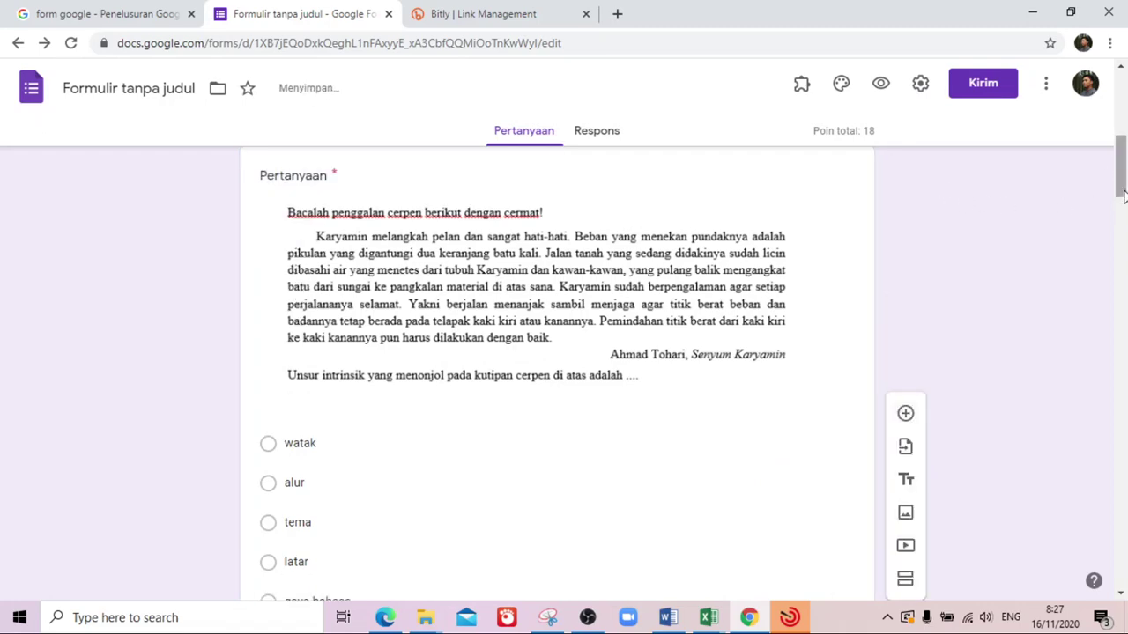
{"action": "left_click_drag", "start_coordinate": [1124, 179], "coordinate": [1115, 209]}
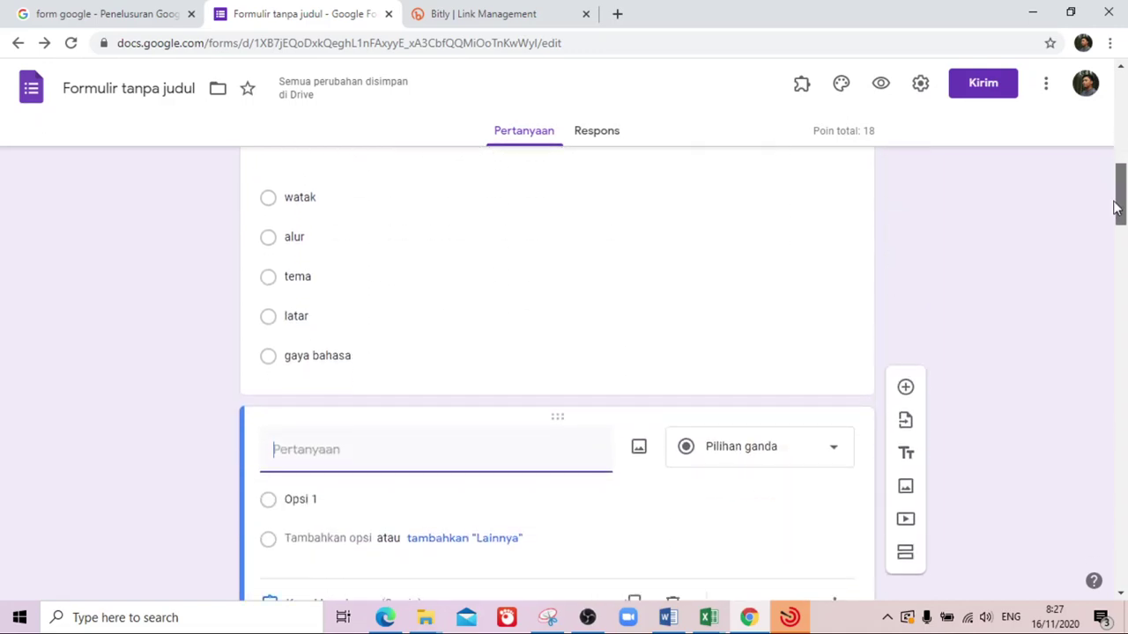
- Switch to Word and snip the diagram question from "Diagram Angka Kelahiran dan Kematian di Kota A" through "Simpulan yang tepat dari diagram di atas adalah..."
{"action": "left_click", "coordinate": [661, 620]}
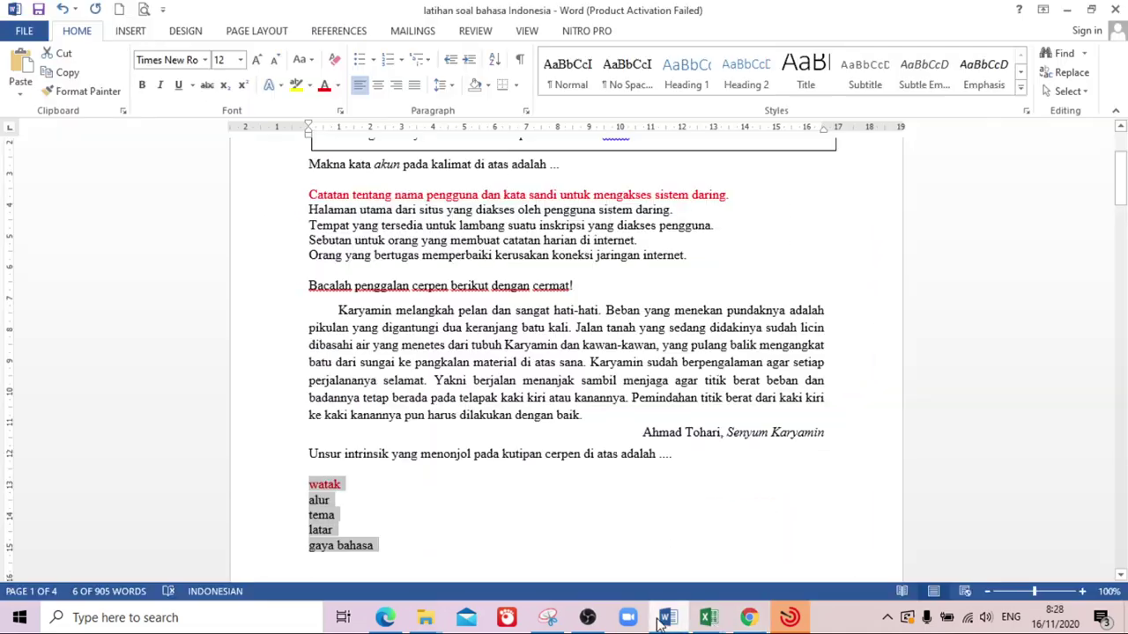
{"action": "left_click", "coordinate": [765, 517]}
{"action": "scroll", "coordinate": [763, 516], "scroll_direction": "down", "scroll_amount": 10}
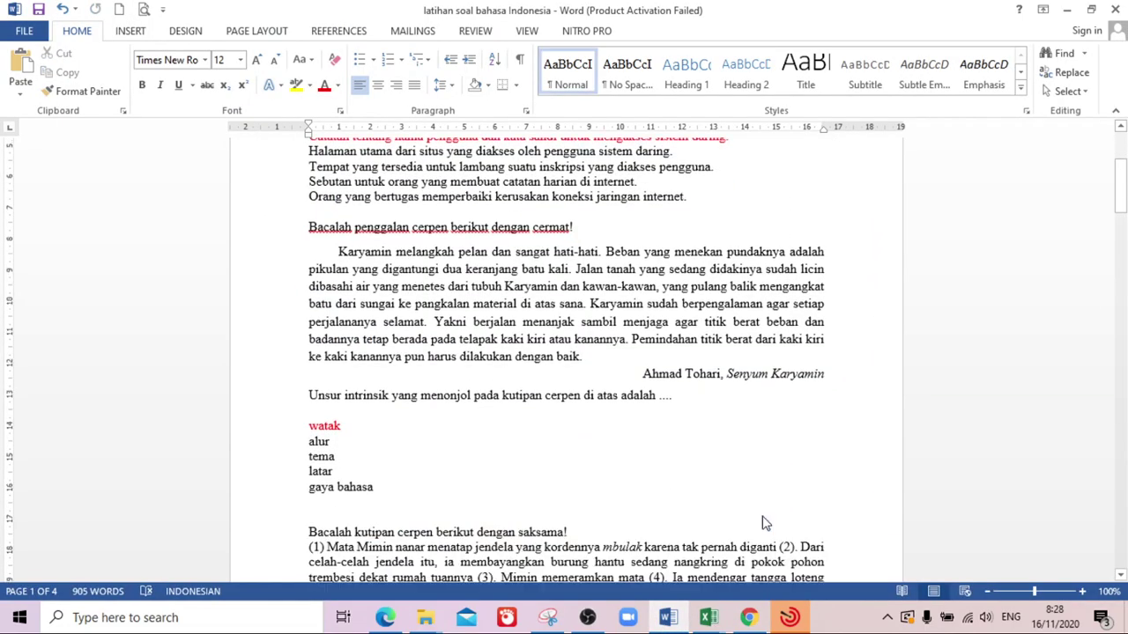
{"action": "scroll", "coordinate": [763, 517], "scroll_direction": "down", "scroll_amount": 20}
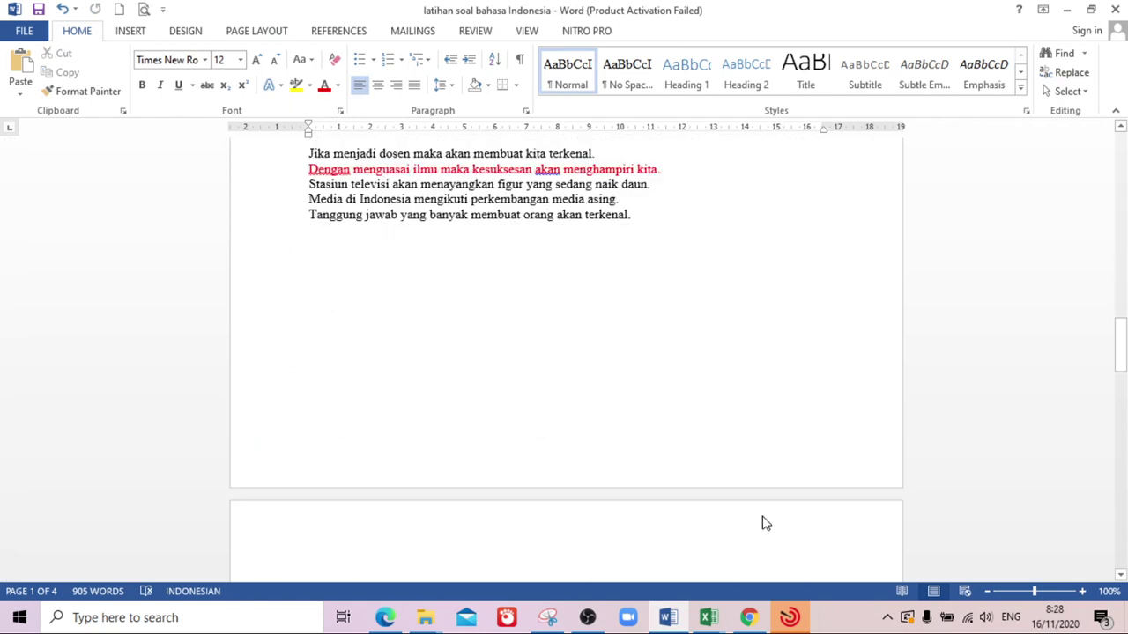
{"action": "scroll", "coordinate": [764, 520], "scroll_direction": "down", "scroll_amount": 3}
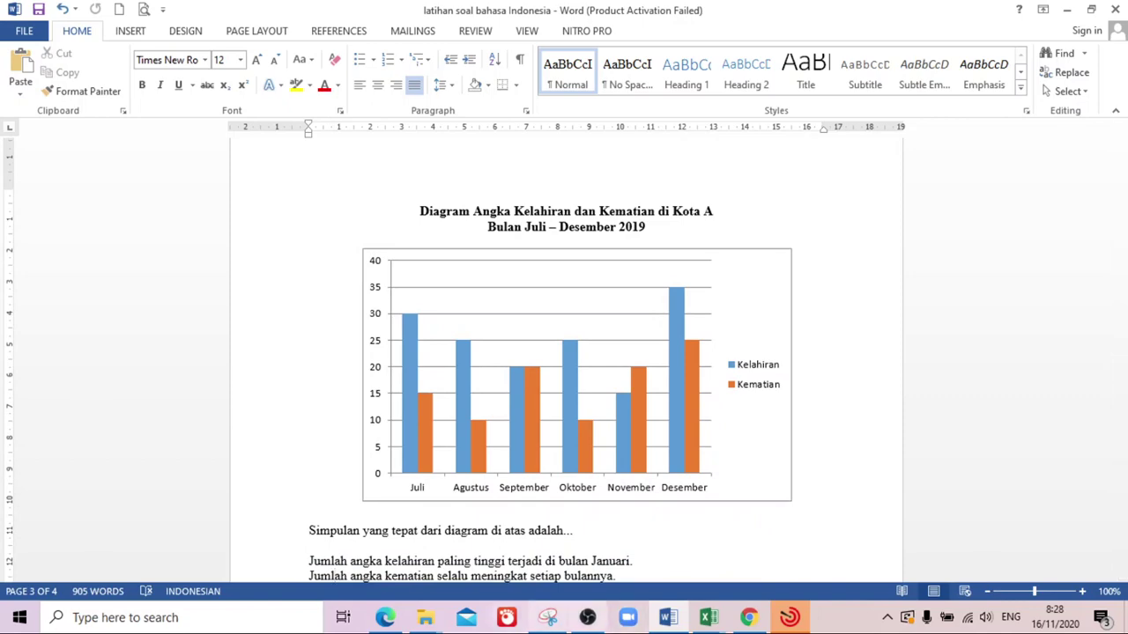
{"action": "left_click", "coordinate": [547, 617]}
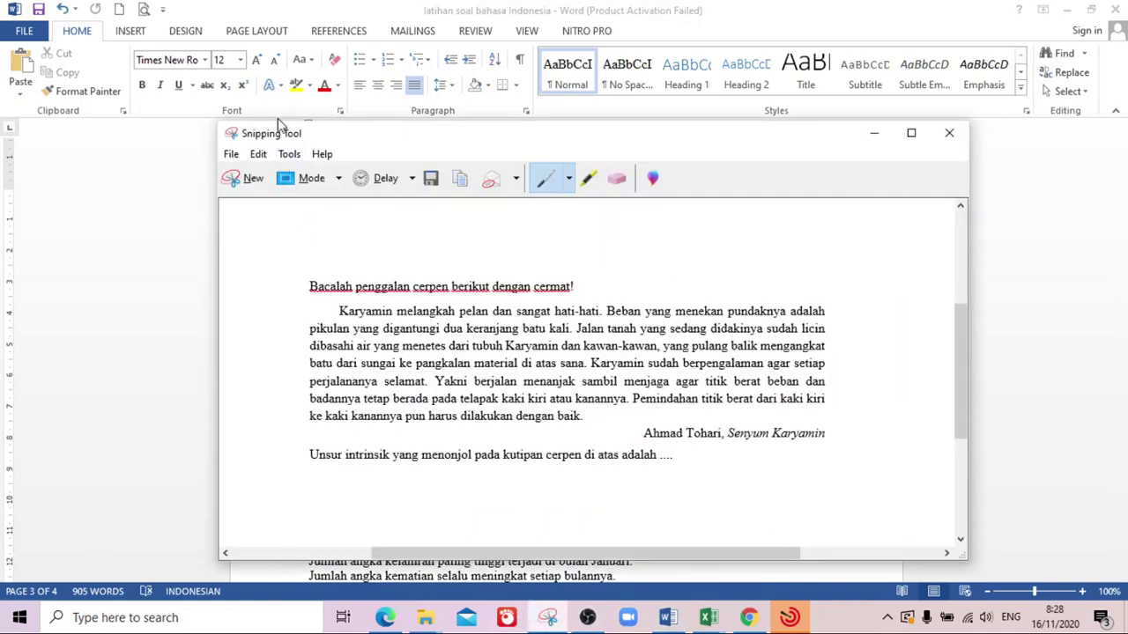
{"action": "left_click", "coordinate": [241, 186]}
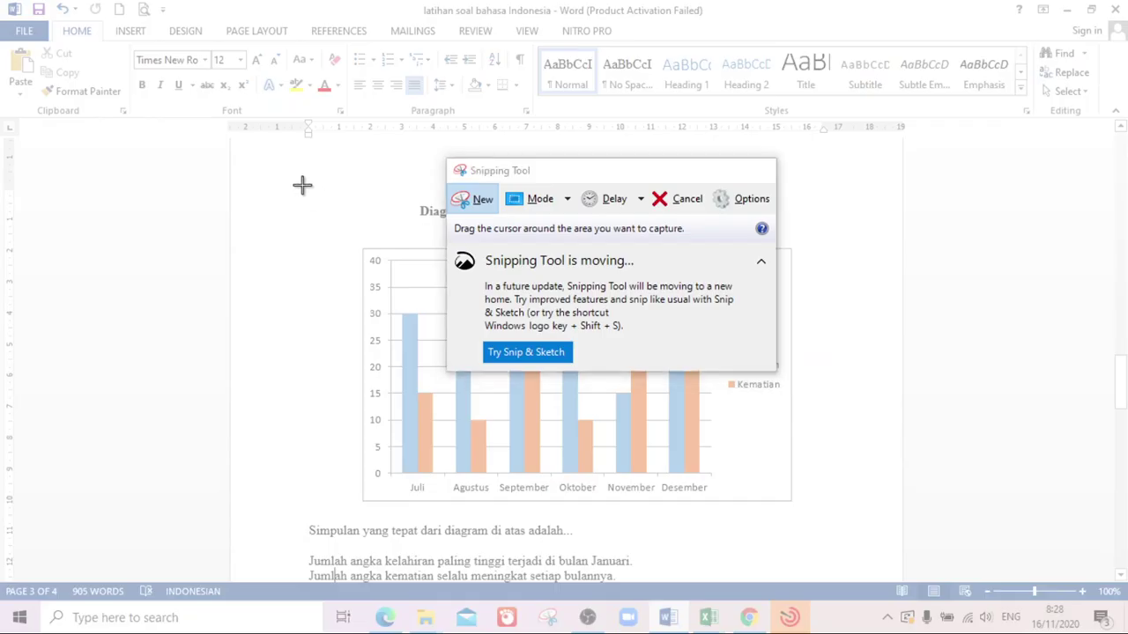
{"action": "mouse_move", "coordinate": [302, 185]}
{"action": "left_mouse_down"}
{"action": "mouse_move", "coordinate": [316, 450]}
{"action": "mouse_move", "coordinate": [480, 544]}
{"action": "mouse_move", "coordinate": [823, 549]}
{"action": "left_mouse_up"}
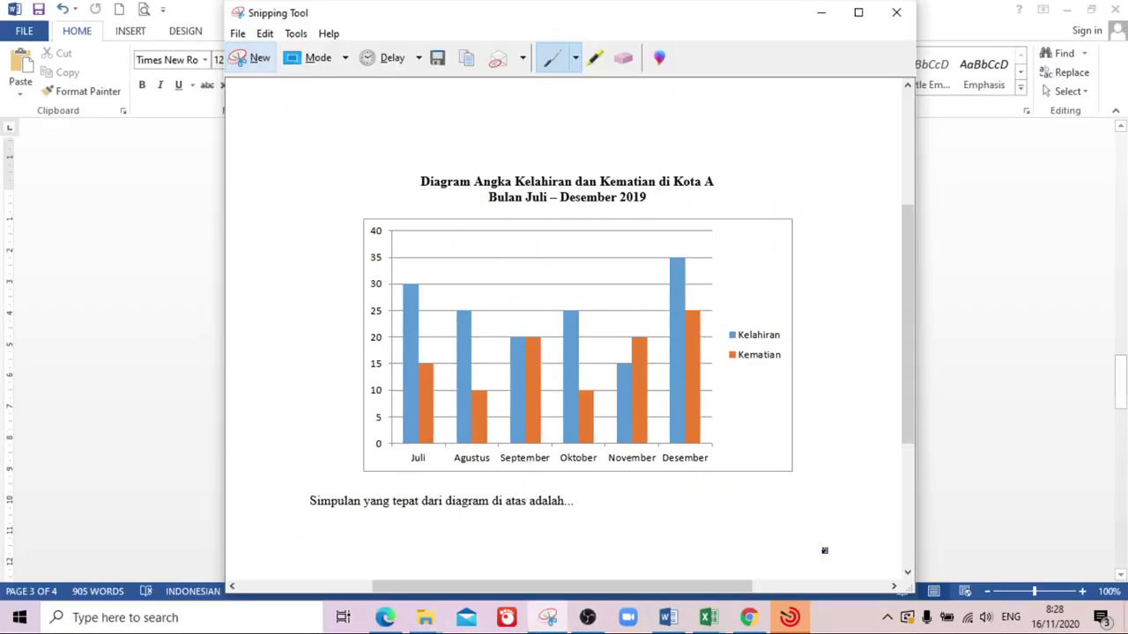
- Save the snip in the "latihan soal" folder under the name "soal no 3"
{"action": "key", "text": "ctrl+s"}
{"action": "type", "text": "s"}
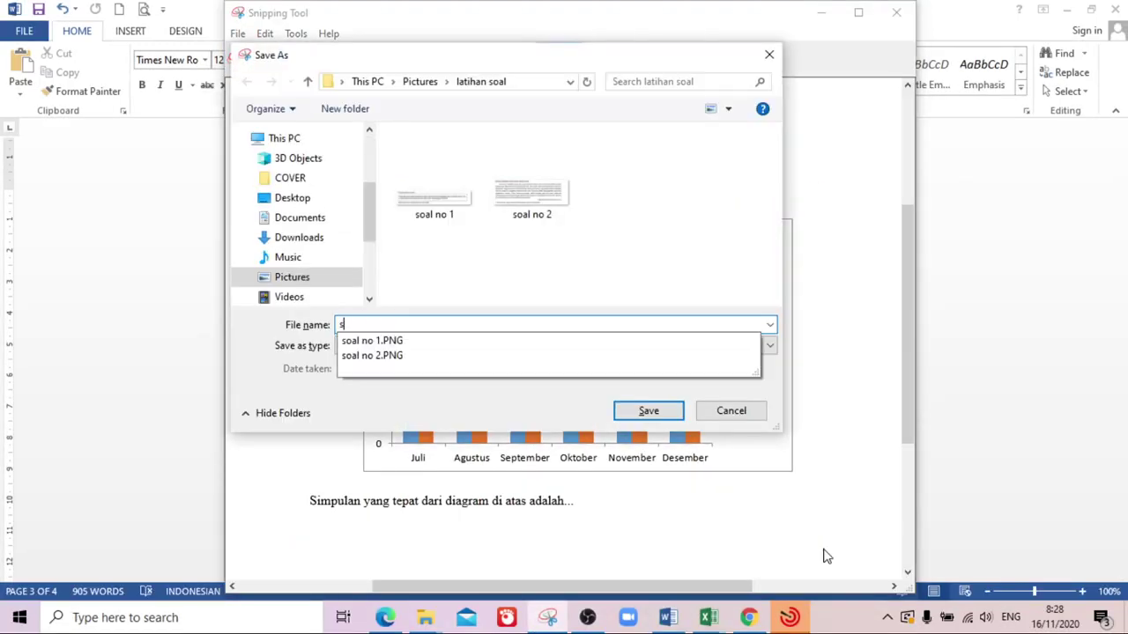
{"action": "type", "text": "oal no 3"}
{"action": "key", "text": "Return"}
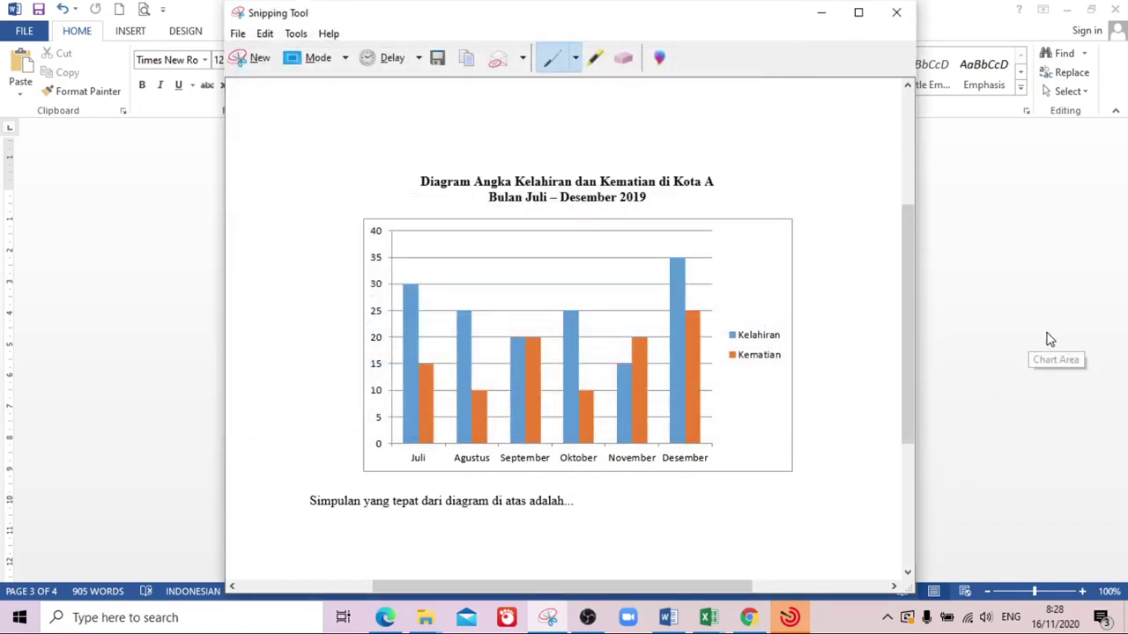
- Copy the five "Jumlah angka ..." answer choices below the diagram in Word into the new third question's options in Google Forms
{"action": "left_click", "coordinate": [1033, 280]}
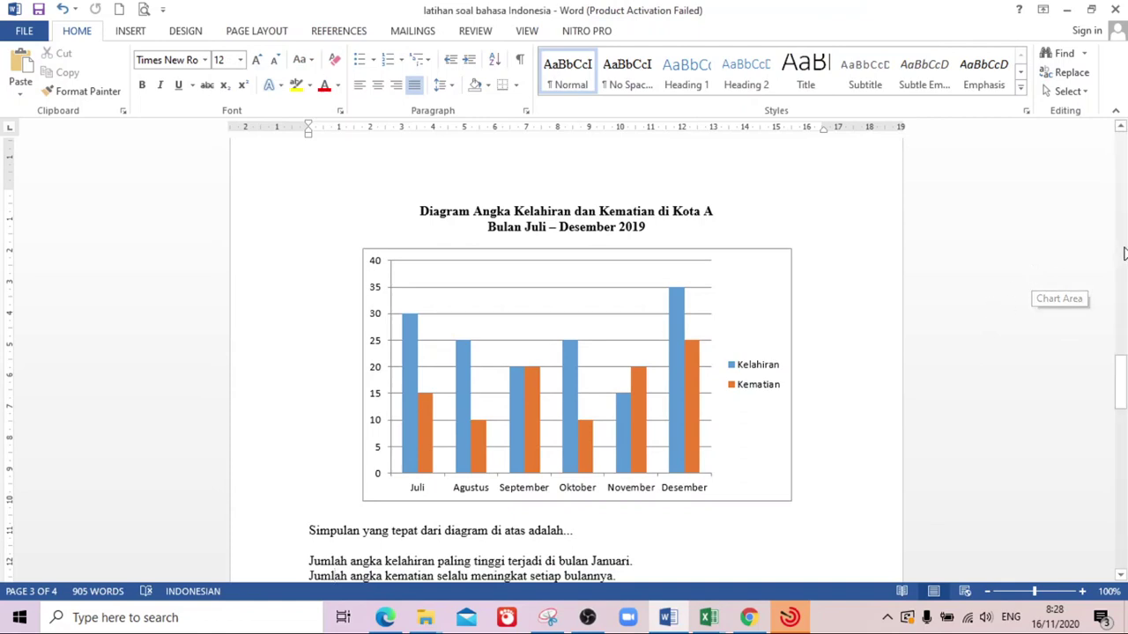
{"action": "left_click_drag", "start_coordinate": [1124, 383], "coordinate": [1124, 399]}
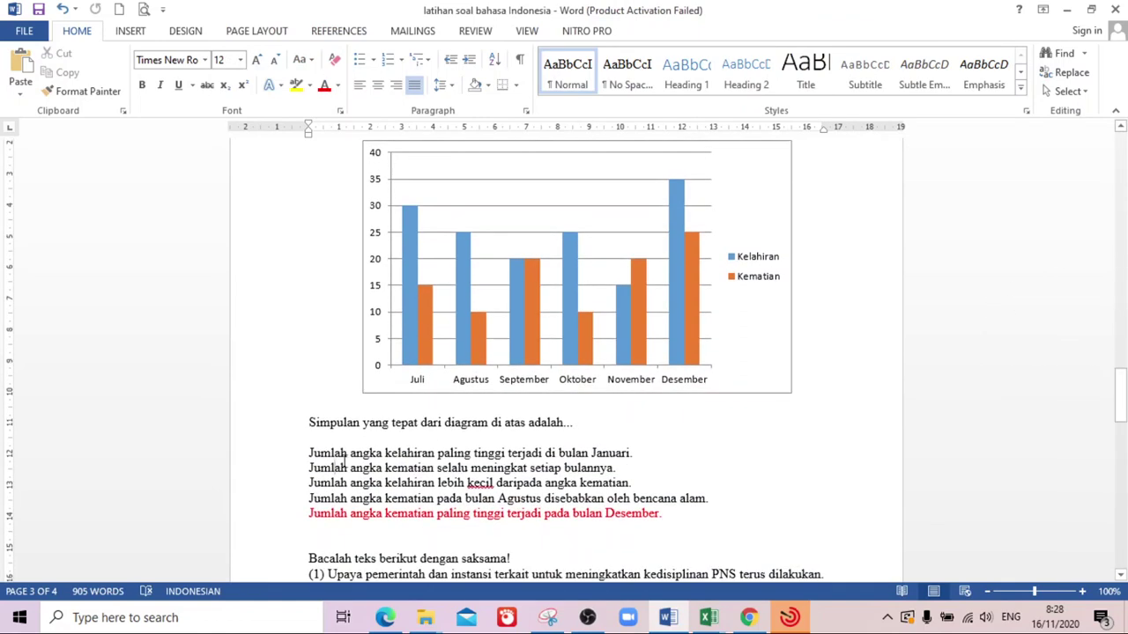
{"action": "left_click_drag", "start_coordinate": [309, 453], "coordinate": [671, 516]}
{"action": "key", "text": "ctrl+c"}
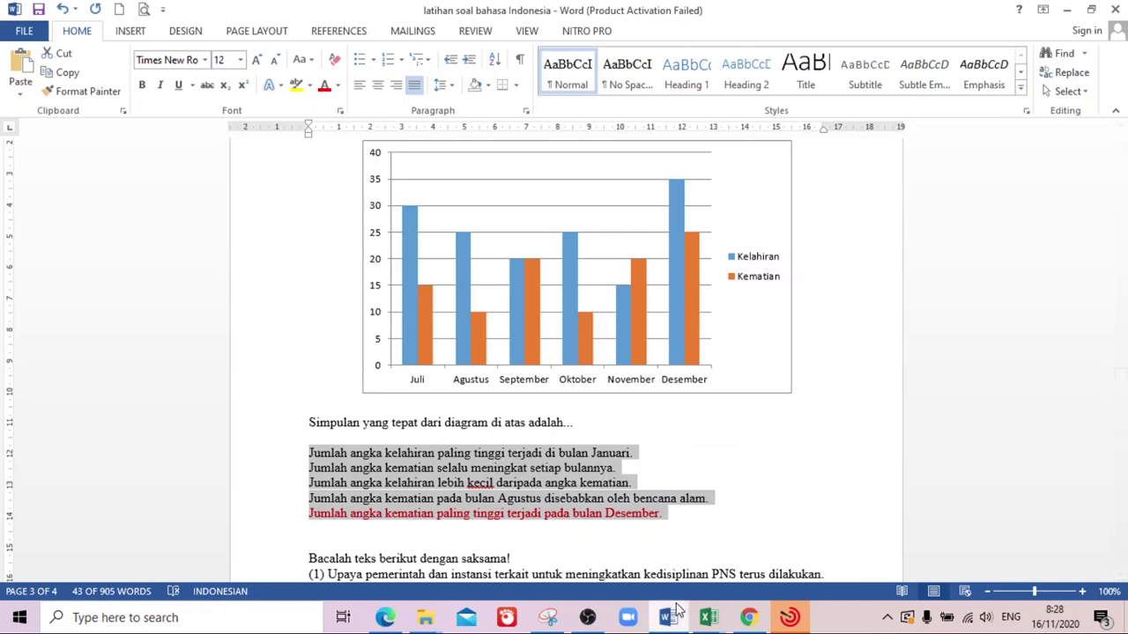
{"action": "left_click", "coordinate": [748, 618]}
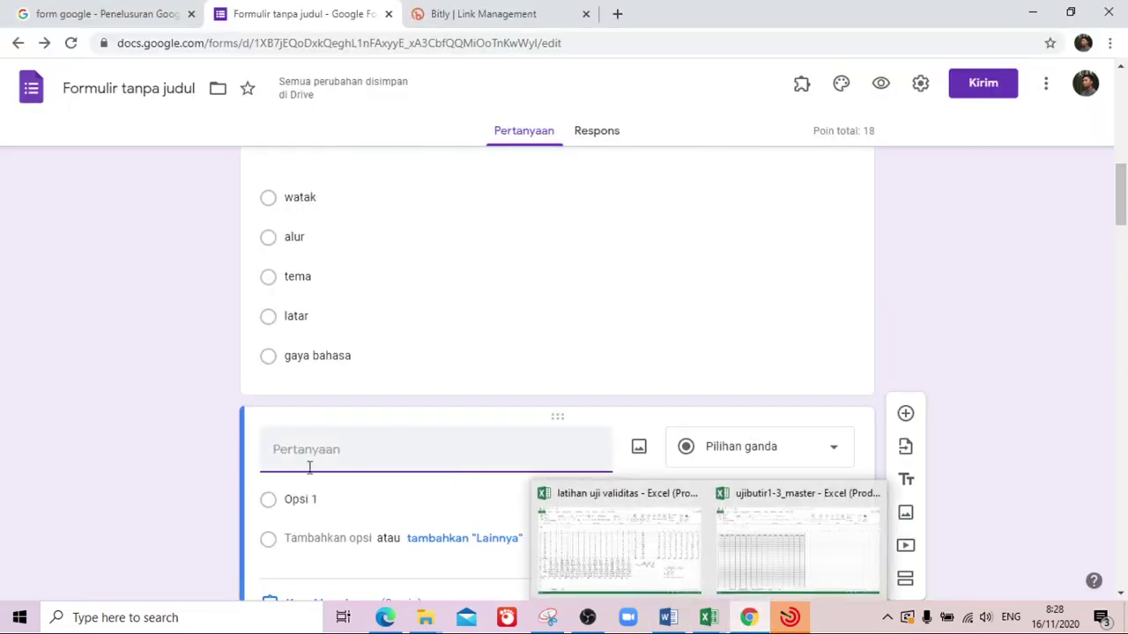
{"action": "left_click", "coordinate": [290, 499]}
{"action": "key", "text": "ctrl+v"}
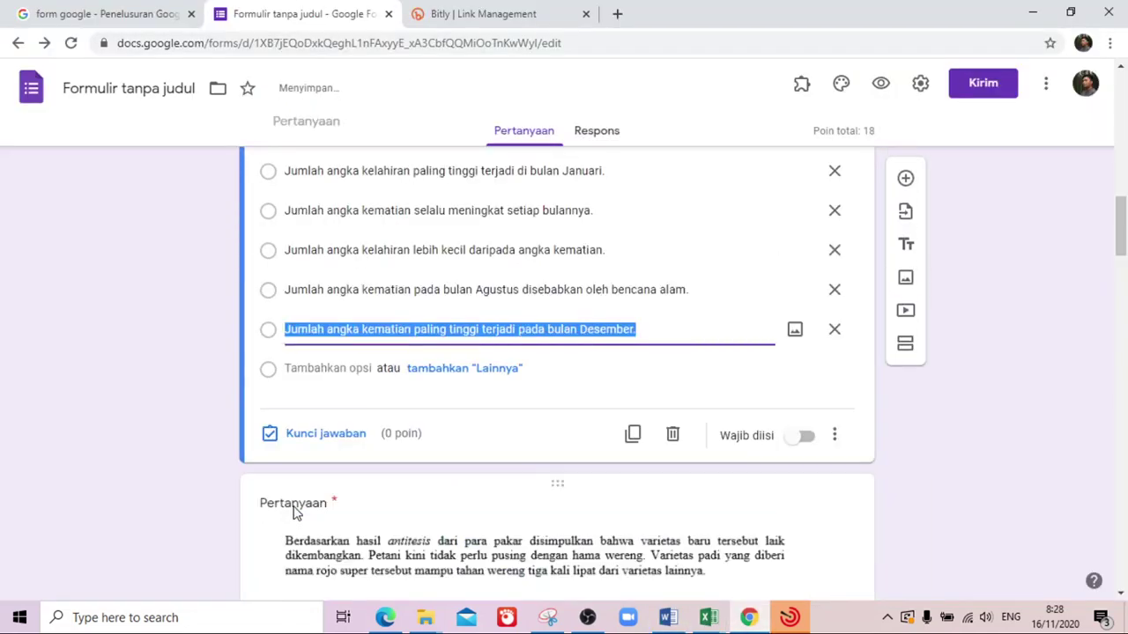
- Set the third question's answer key to "Jumlah angka kematian paling tinggi terjadi pada bulan Desember." with a value of 2 points
{"action": "left_click", "coordinate": [335, 433]}
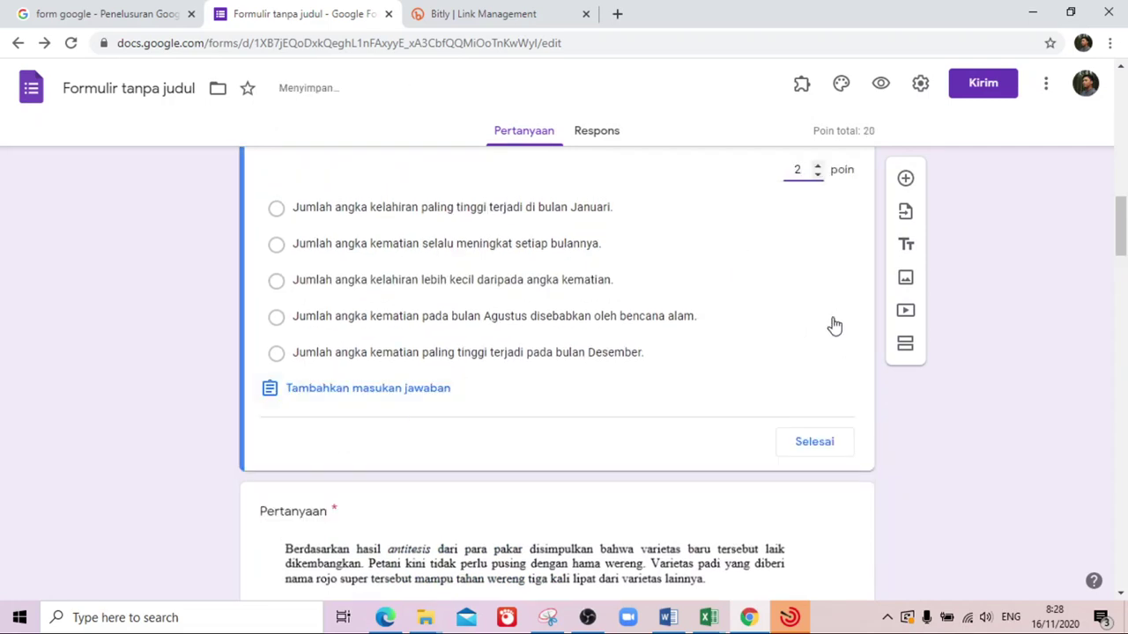
{"action": "left_click", "coordinate": [801, 369]}
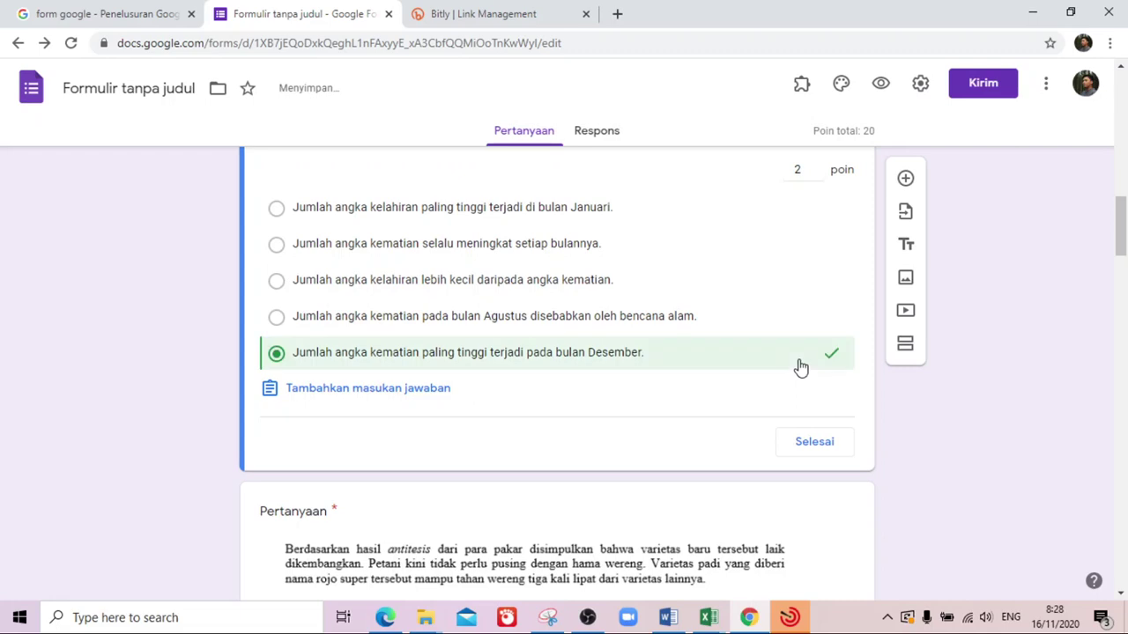
{"action": "mouse_move", "coordinate": [1121, 253]}
{"action": "left_mouse_down"}
{"action": "mouse_move", "coordinate": [1120, 222]}
{"action": "mouse_move", "coordinate": [1120, 264]}
{"action": "left_mouse_up"}
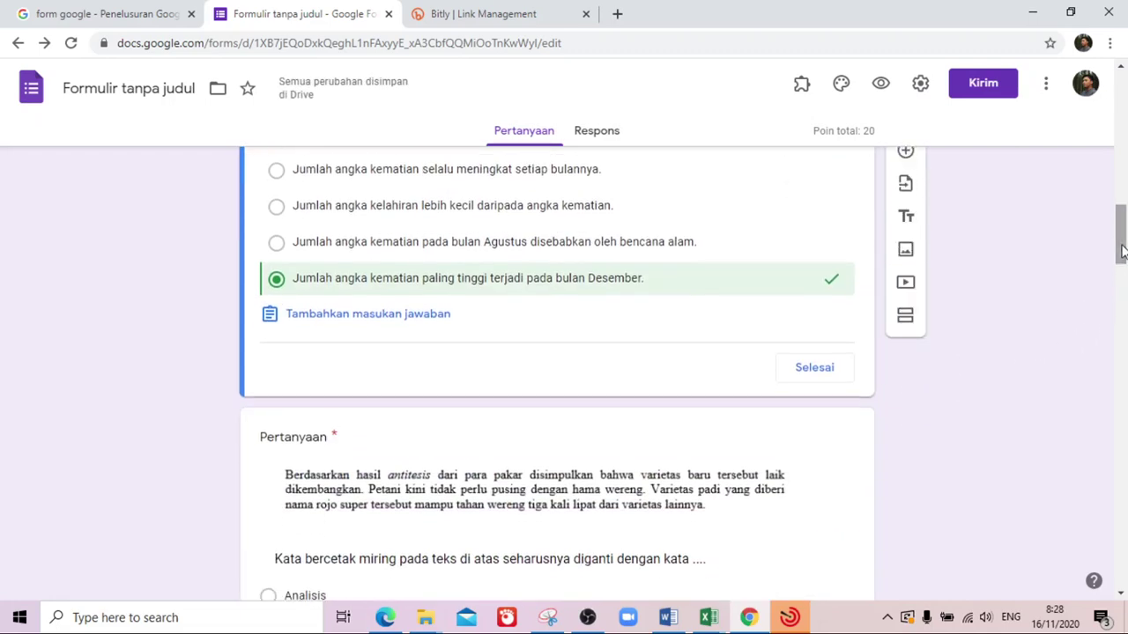
{"action": "left_click", "coordinate": [800, 372]}
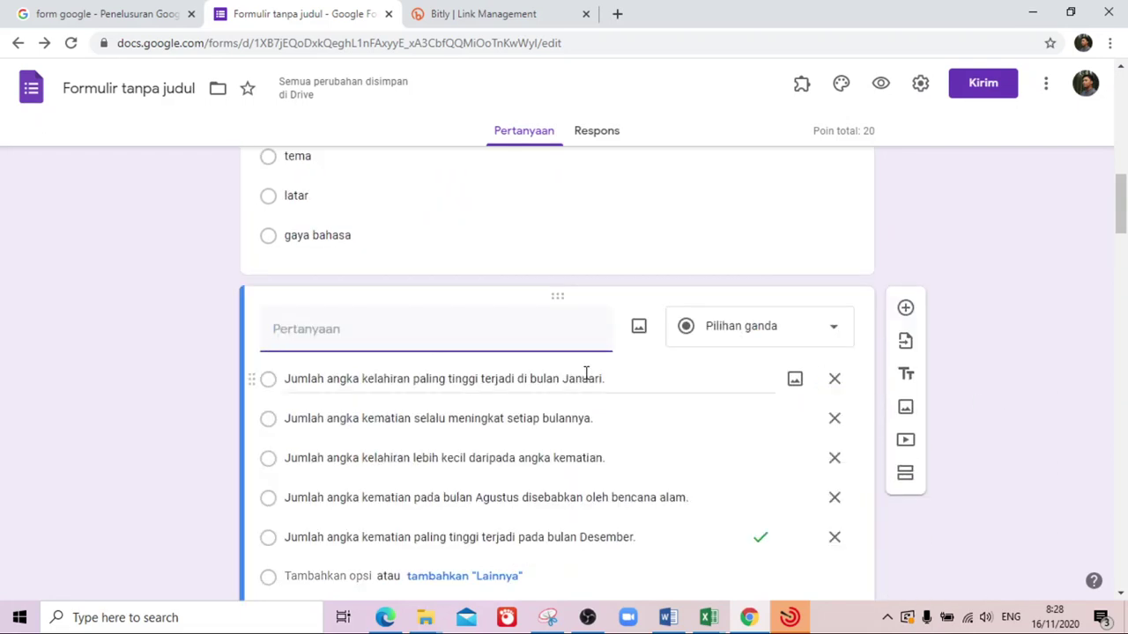
- Insert the image "soal no 3" from the "latihan soal" folder into the third question
{"action": "left_click", "coordinate": [638, 330]}
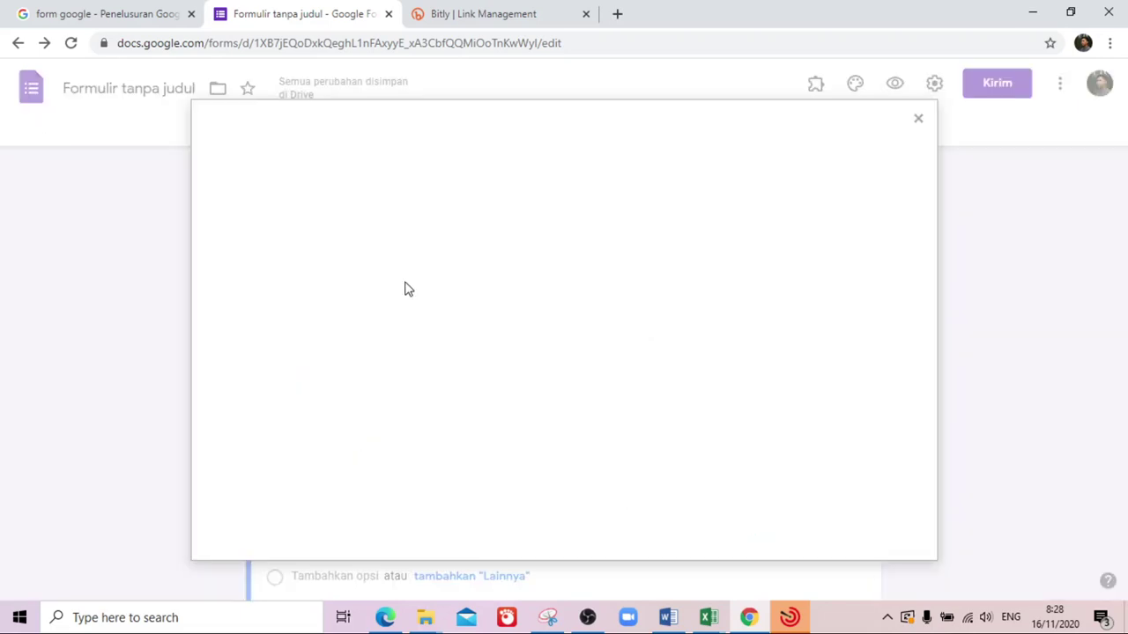
{"action": "left_click", "coordinate": [546, 429]}
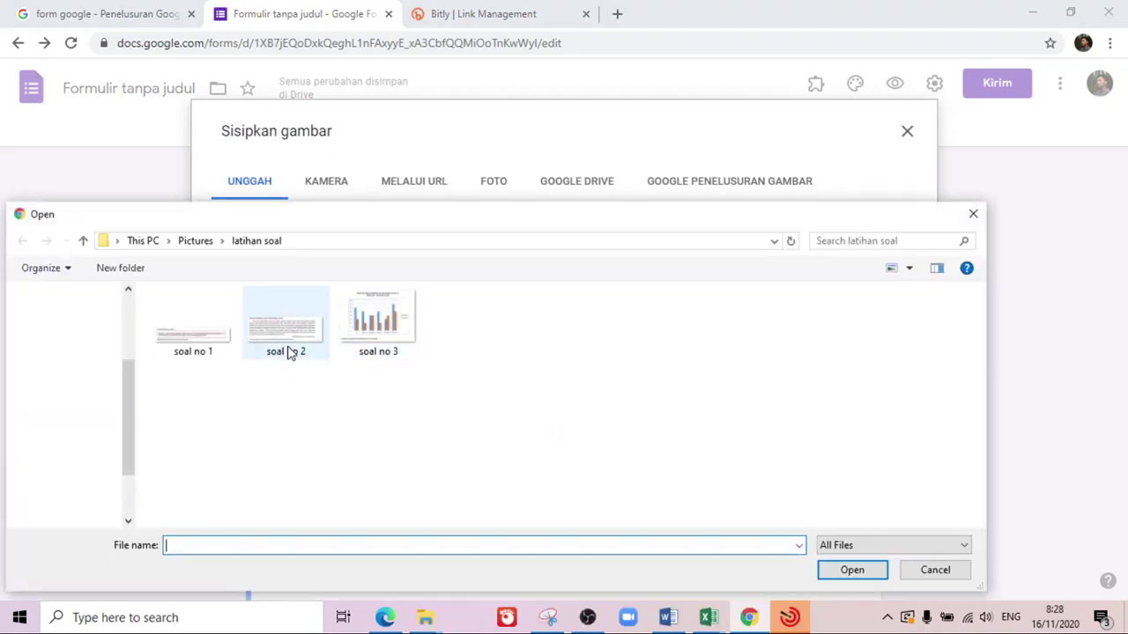
{"action": "left_click", "coordinate": [366, 337]}
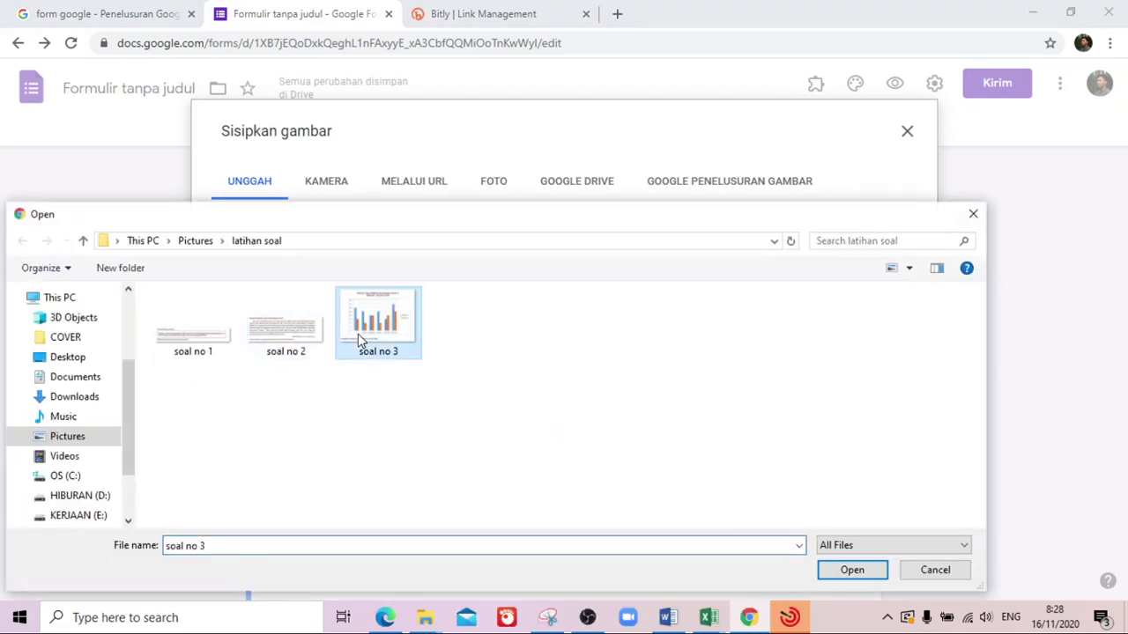
{"action": "left_click", "coordinate": [861, 573]}
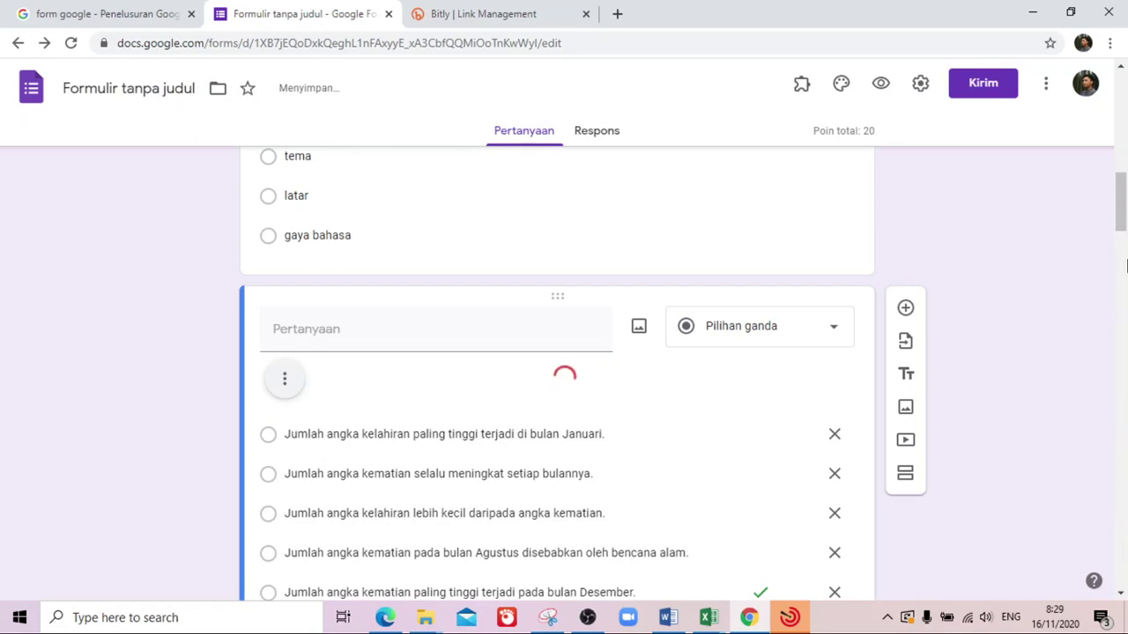
- Make the third question, about the birth and death diagram, required
{"action": "left_click_drag", "start_coordinate": [1126, 226], "coordinate": [1126, 260]}
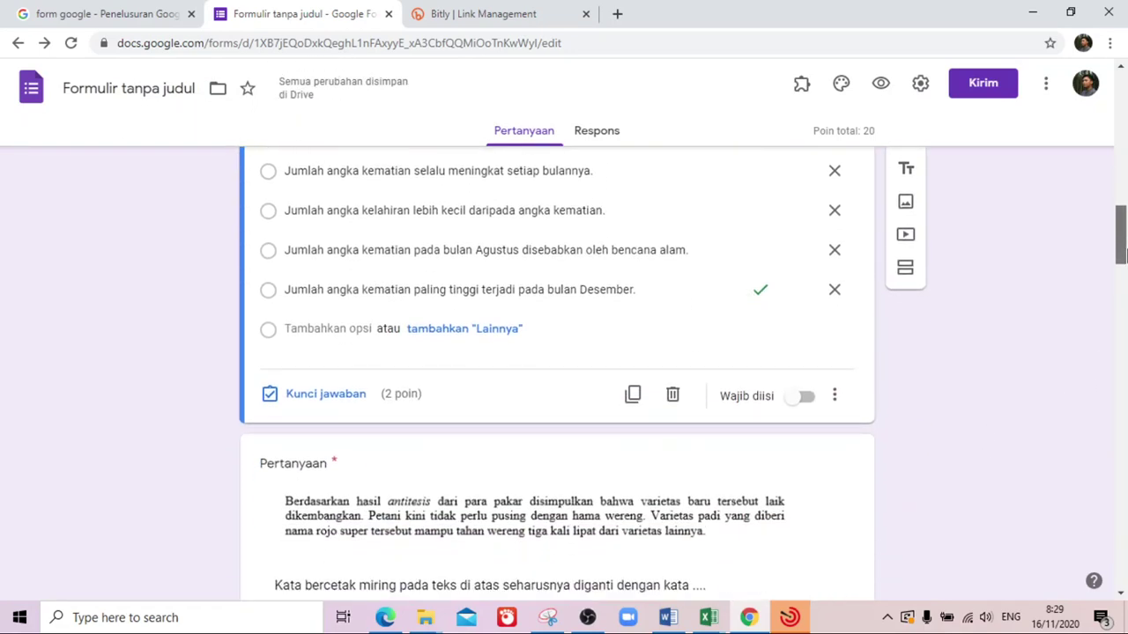
{"action": "scroll", "coordinate": [800, 430], "scroll_direction": "down", "scroll_amount": 3}
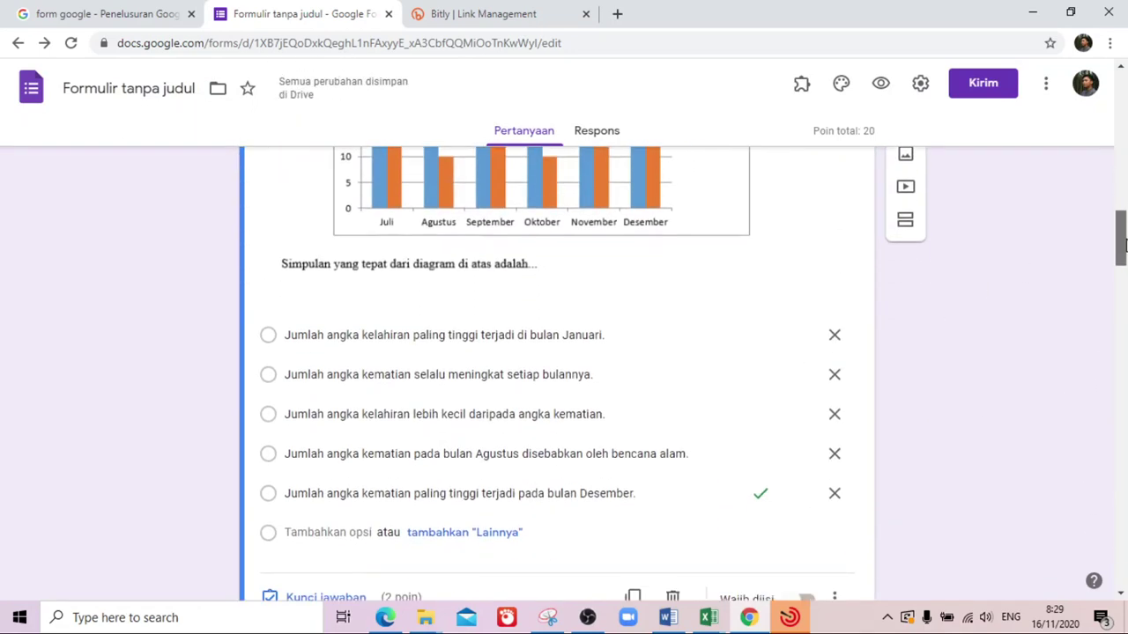
{"action": "left_click", "coordinate": [806, 461]}
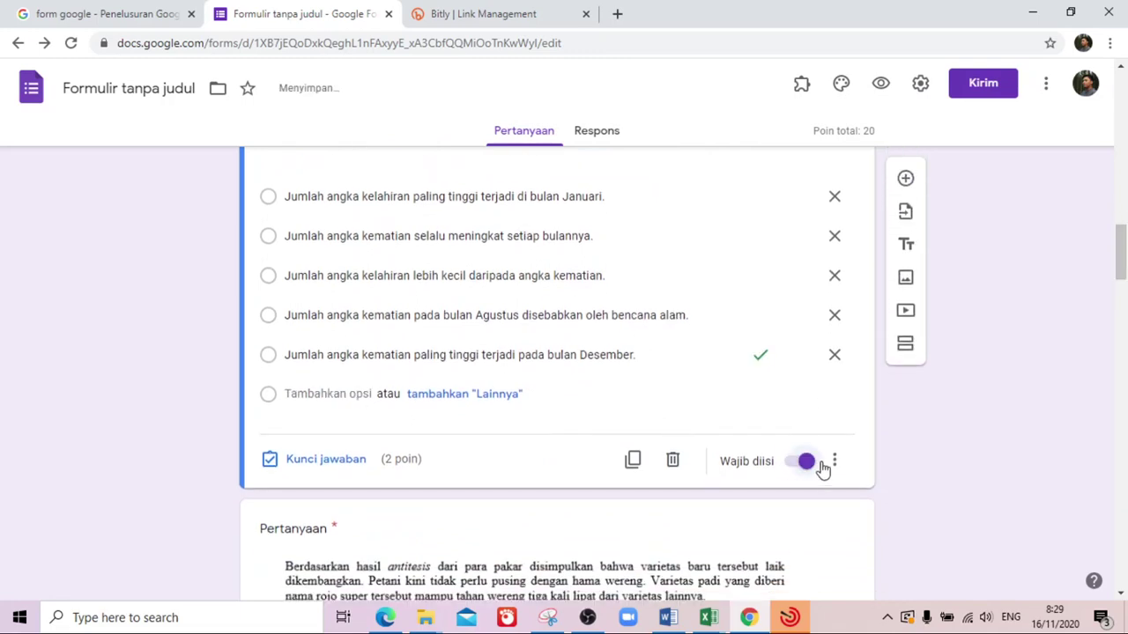
- Turn on shuffled option order for the third question, about the birth and death diagram
{"action": "left_click", "coordinate": [835, 461]}
{"action": "left_click", "coordinate": [872, 566]}
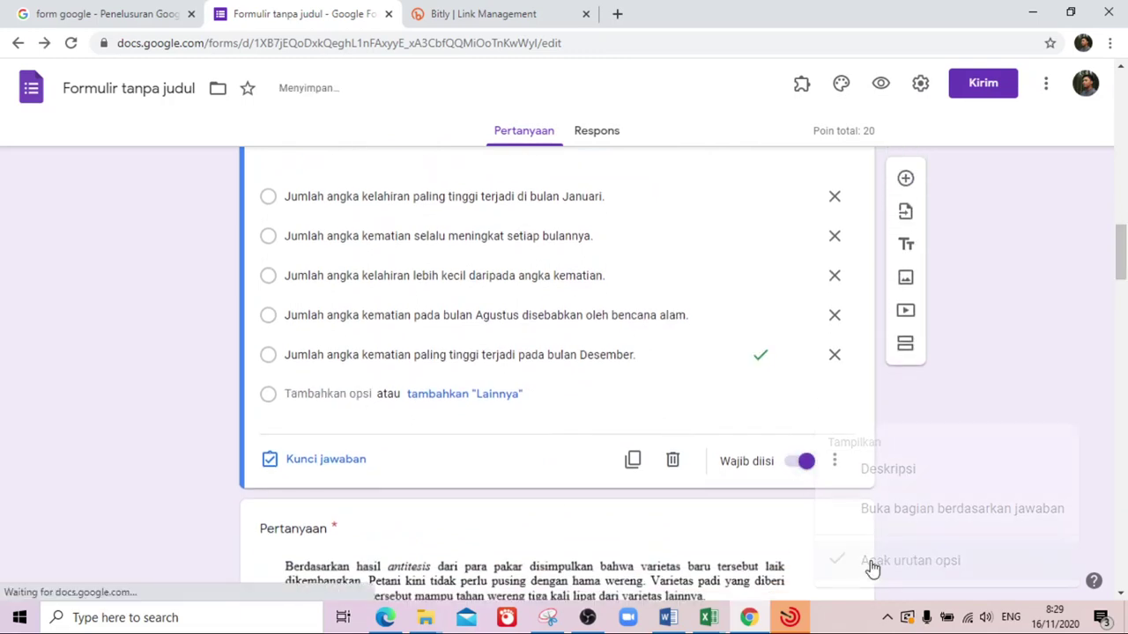
- Switch to the Word document and look through the practice questions around the diagram question
{"action": "left_click", "coordinate": [667, 617]}
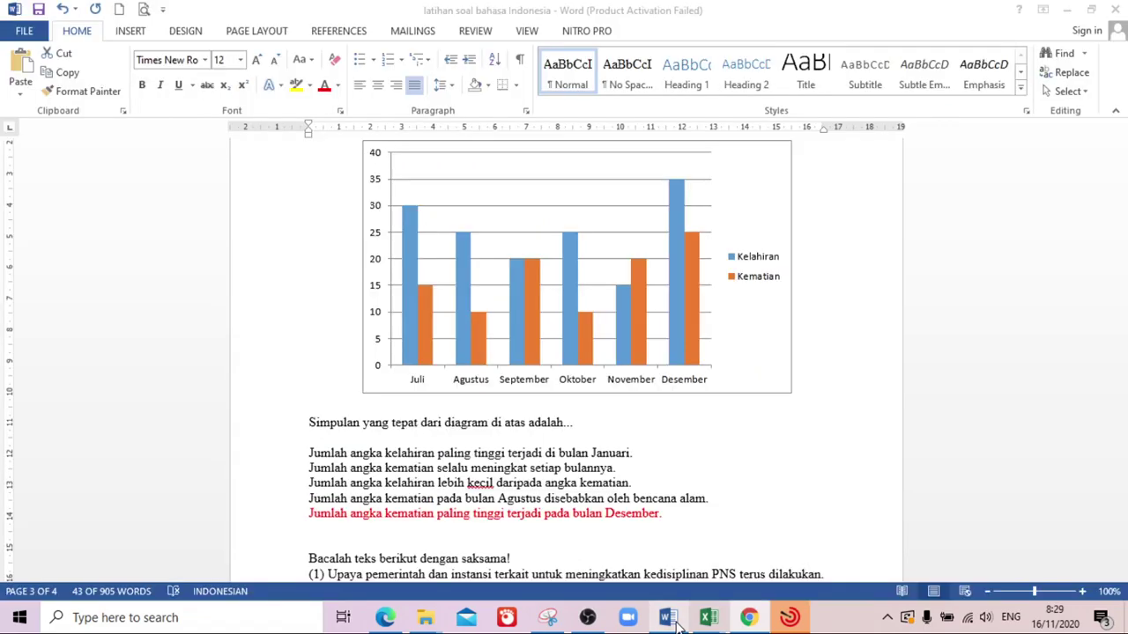
{"action": "left_click_drag", "start_coordinate": [1120, 398], "coordinate": [1122, 431]}
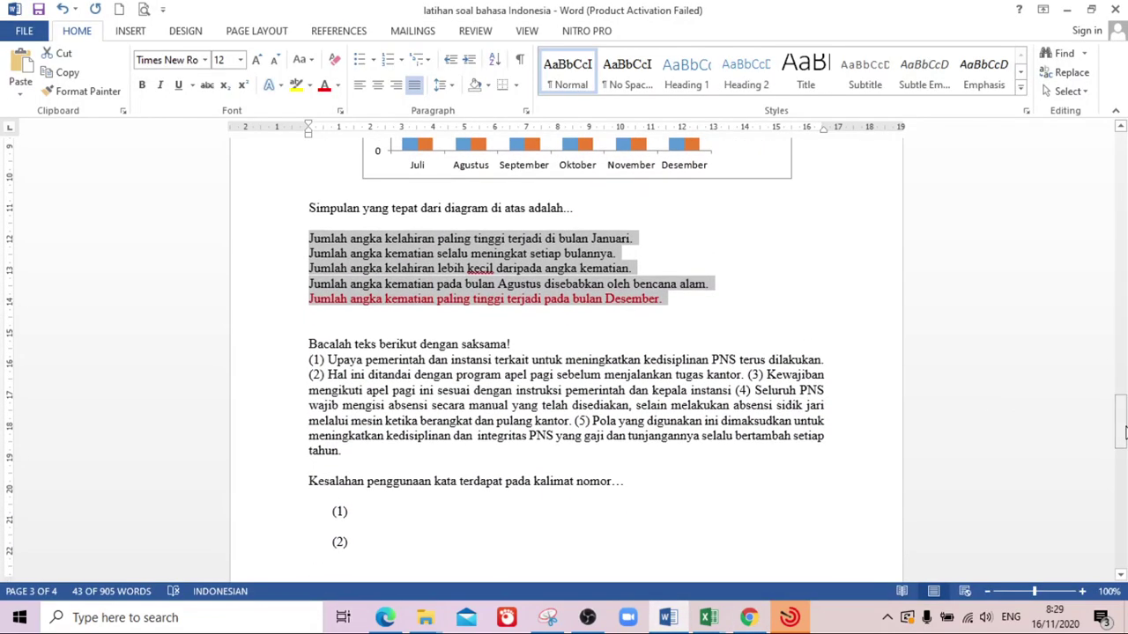
{"action": "left_click", "coordinate": [564, 390]}
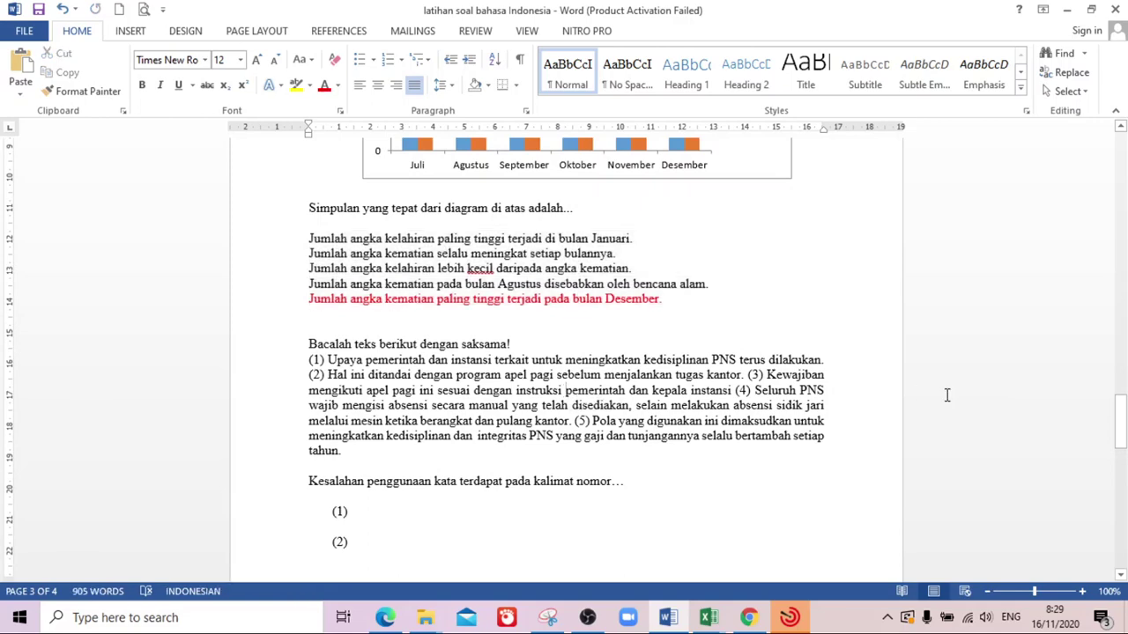
{"action": "left_click_drag", "start_coordinate": [1125, 424], "coordinate": [1100, 280]}
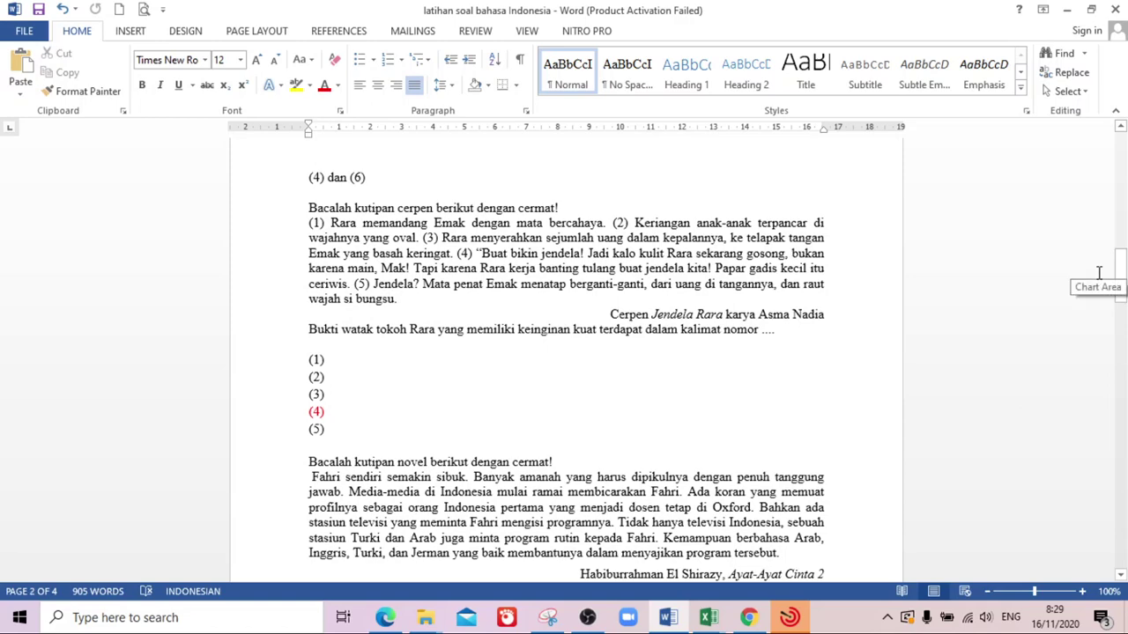
{"action": "left_click_drag", "start_coordinate": [1121, 286], "coordinate": [1123, 286]}
- Switch back to Google Forms, preview the quiz and check its questions and answer options down to the diagram question
{"action": "left_click", "coordinate": [748, 618]}
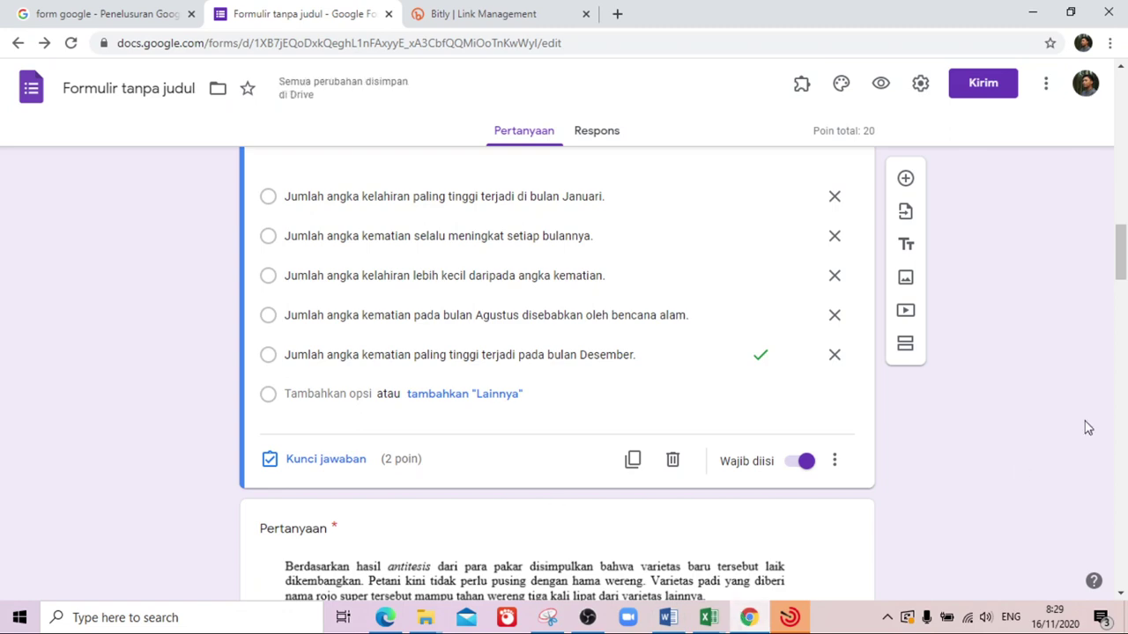
{"action": "left_click_drag", "start_coordinate": [1124, 264], "coordinate": [1116, 123]}
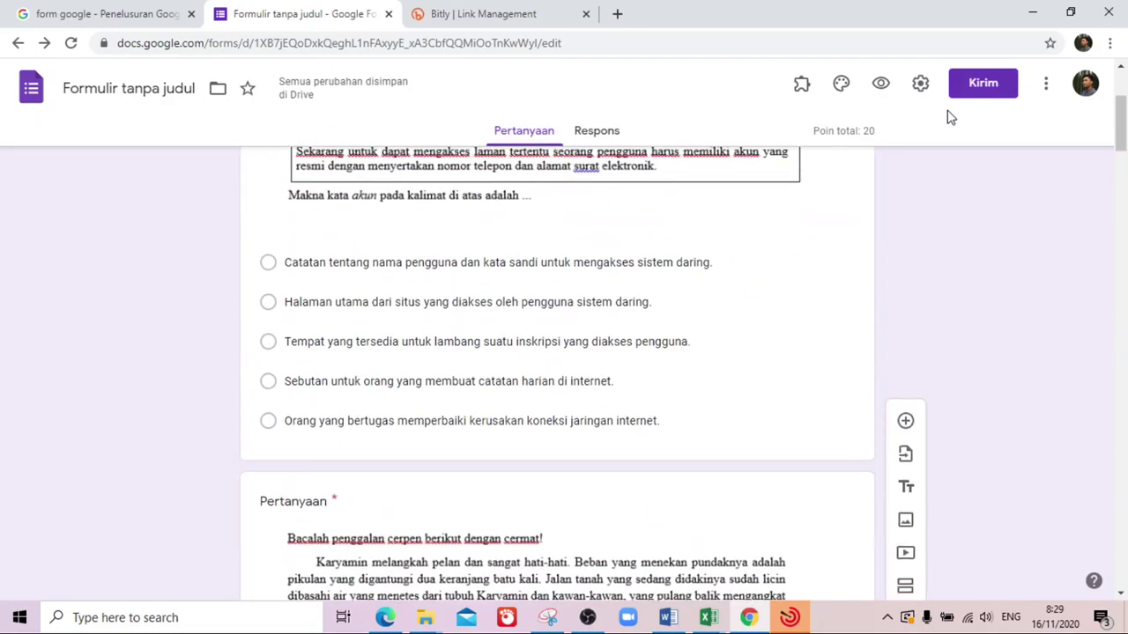
{"action": "left_click", "coordinate": [881, 88]}
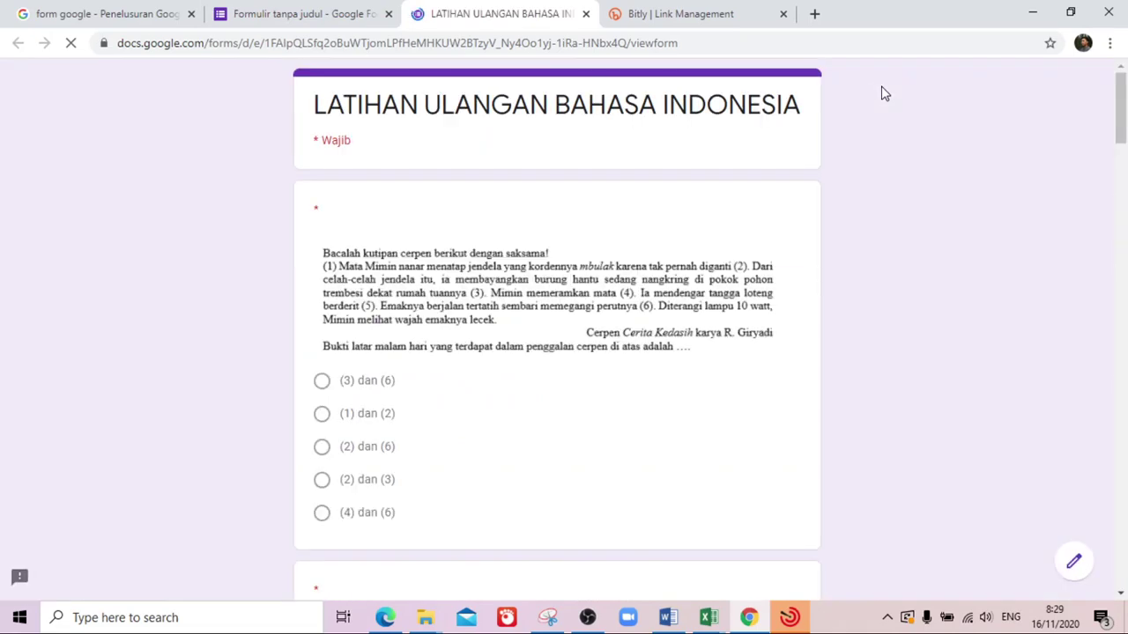
{"action": "left_click_drag", "start_coordinate": [1126, 118], "coordinate": [1126, 236]}
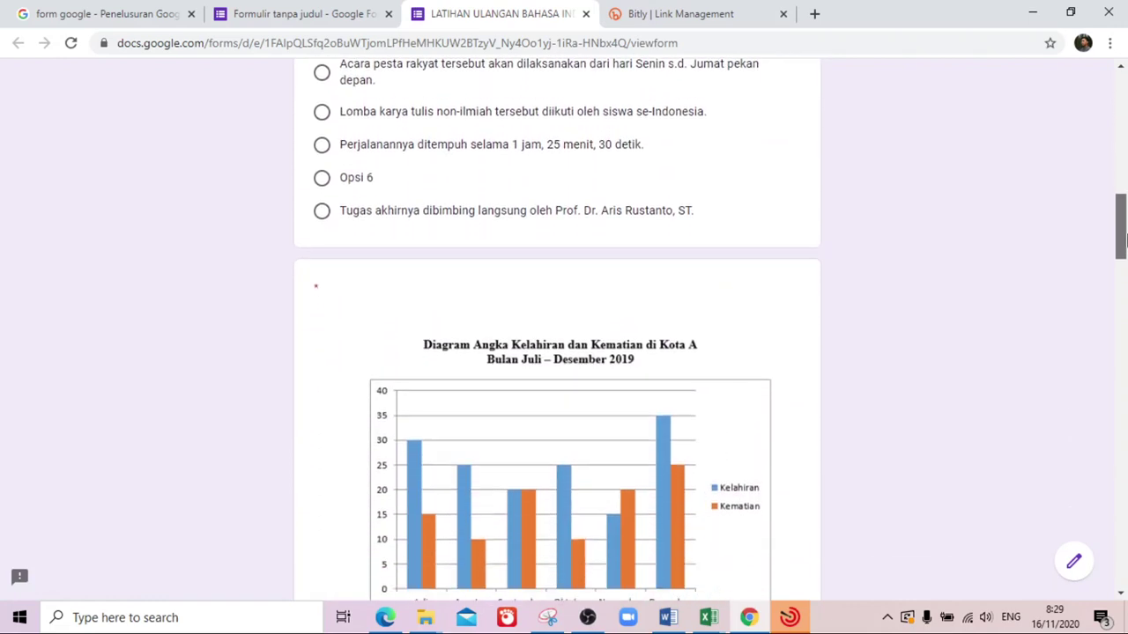
{"action": "scroll", "coordinate": [431, 253], "scroll_direction": "up", "scroll_amount": 2}
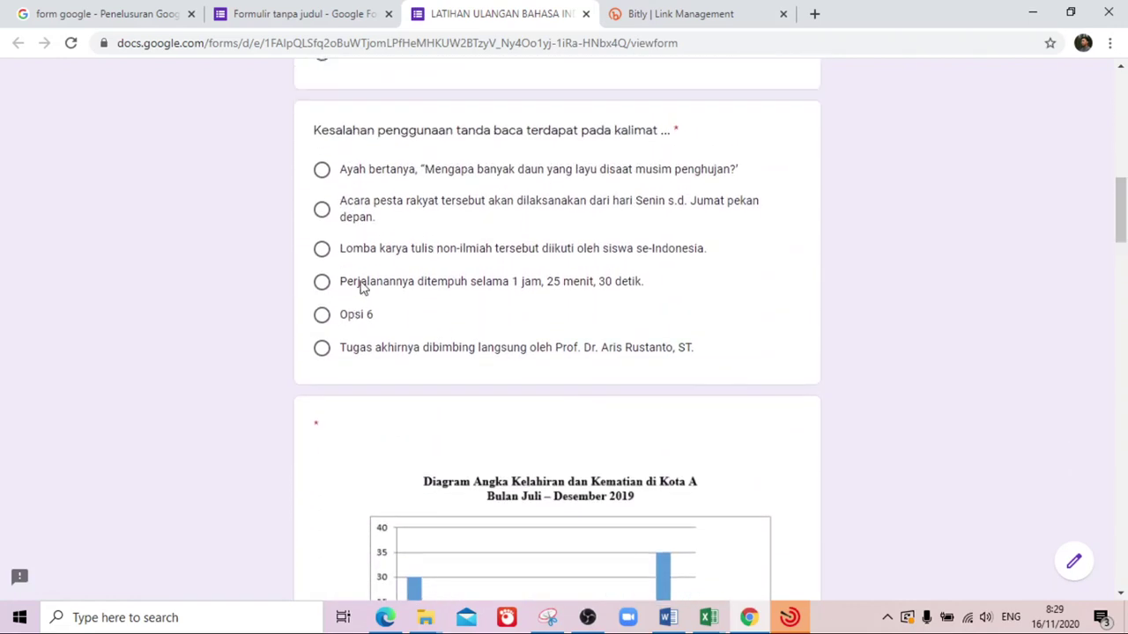
- Delete the extra "Opsi 6" choice from the punctuation question "Kesalahan penggunaan tanda baca terdapat pada kalimat ..." in the form editor
{"action": "left_click", "coordinate": [338, 16]}
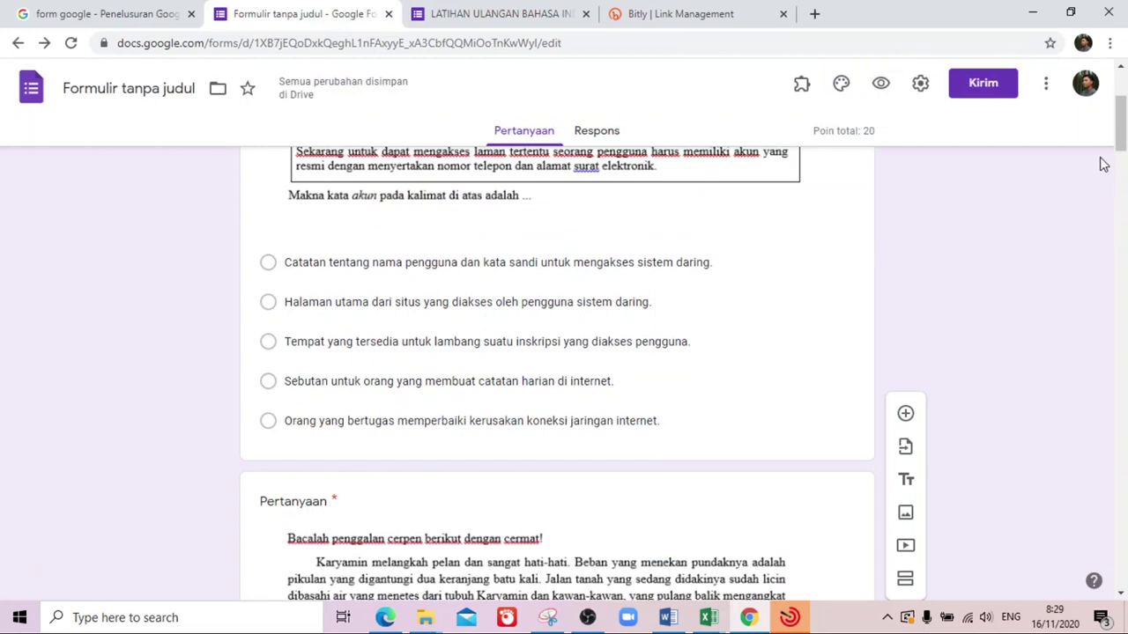
{"action": "left_click_drag", "start_coordinate": [1119, 141], "coordinate": [1125, 549]}
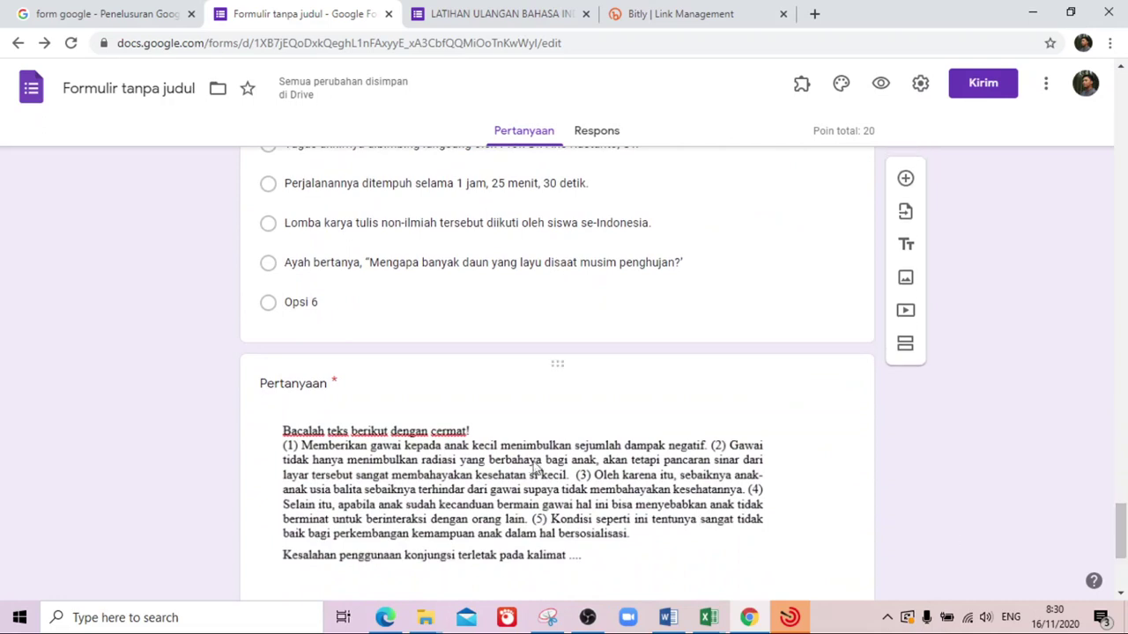
{"action": "left_click", "coordinate": [414, 314]}
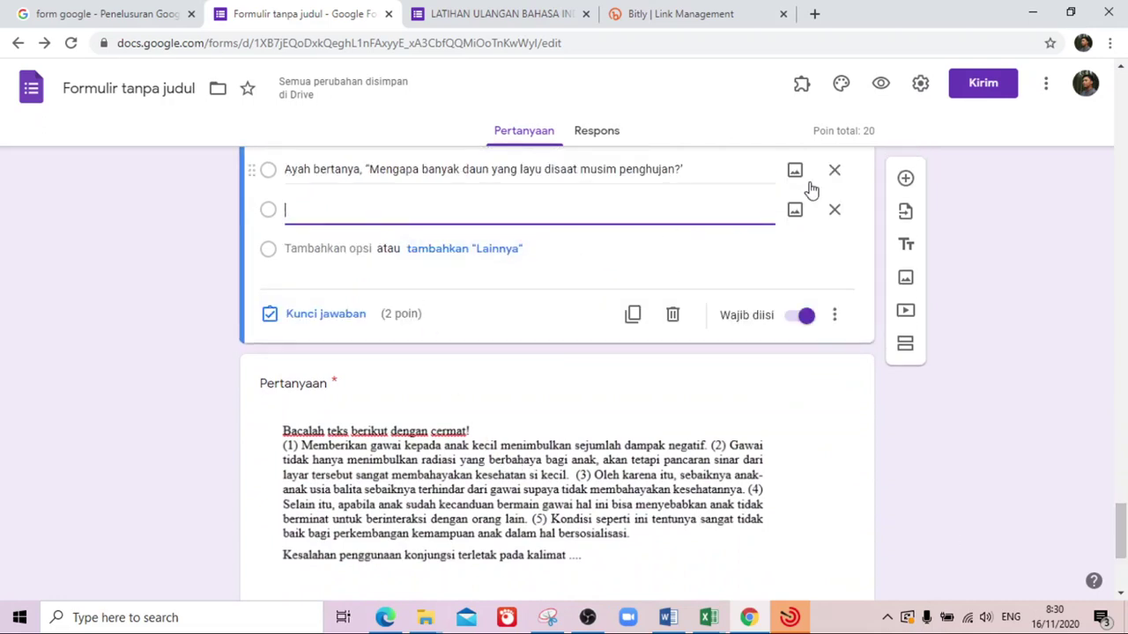
{"action": "left_click", "coordinate": [835, 209]}
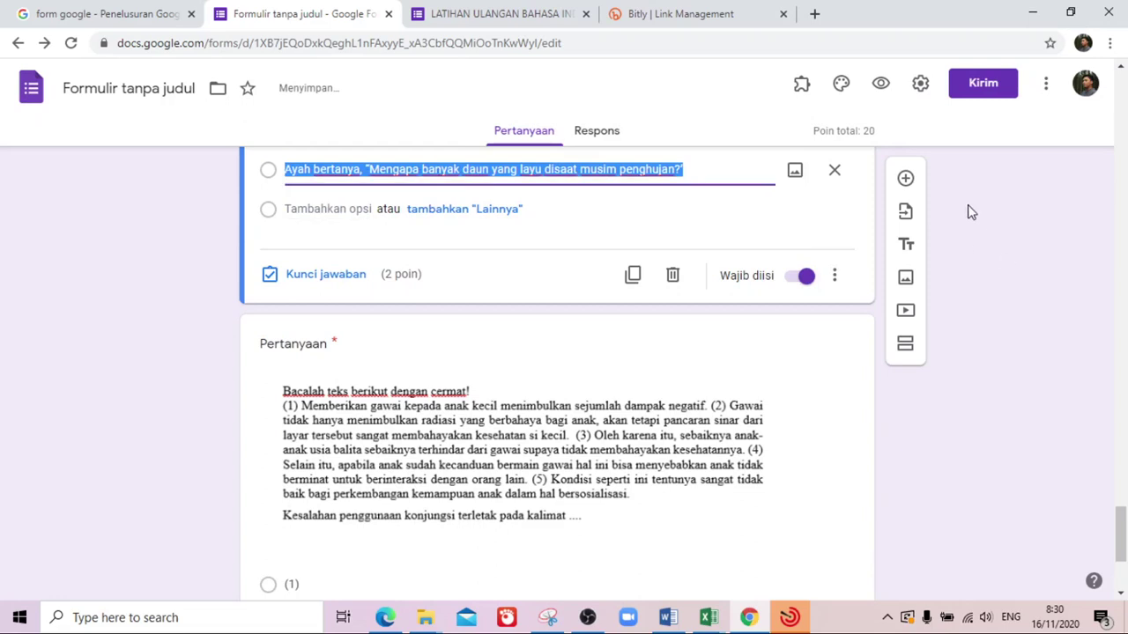
{"action": "left_click", "coordinate": [1025, 238]}
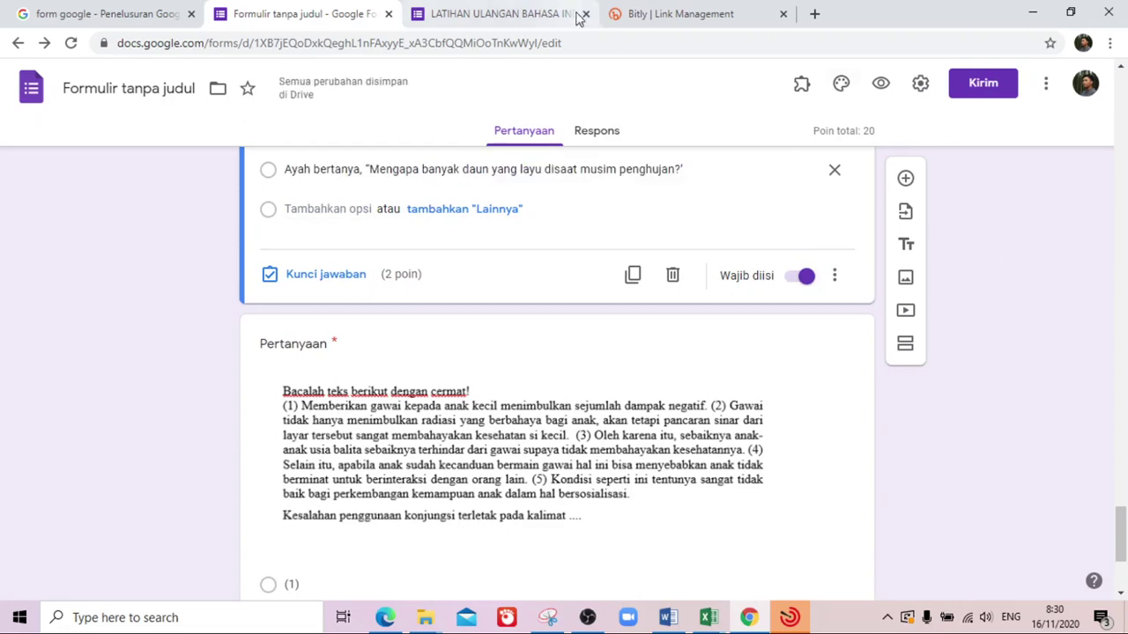
- Reload the quiz preview, review the questions throughout the form, and close the preview
{"action": "left_click", "coordinate": [514, 11]}
{"action": "left_click", "coordinate": [74, 46]}
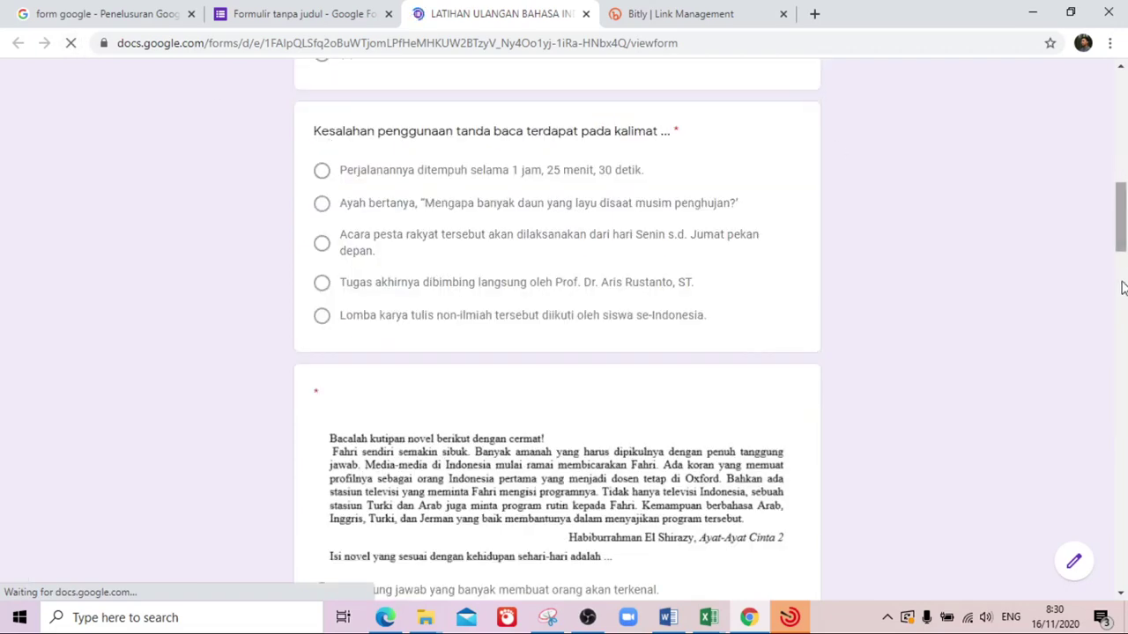
{"action": "left_click_drag", "start_coordinate": [1123, 220], "coordinate": [1123, 149]}
{"action": "left_click_drag", "start_coordinate": [1122, 176], "coordinate": [1124, 406]}
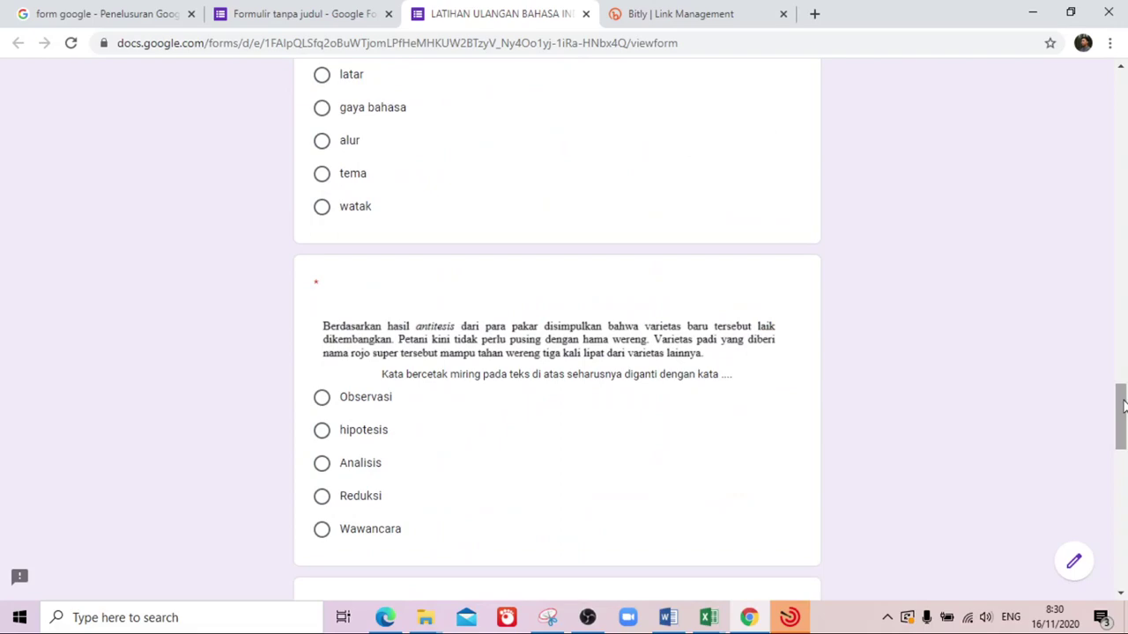
{"action": "left_click_drag", "start_coordinate": [1123, 407], "coordinate": [1123, 81]}
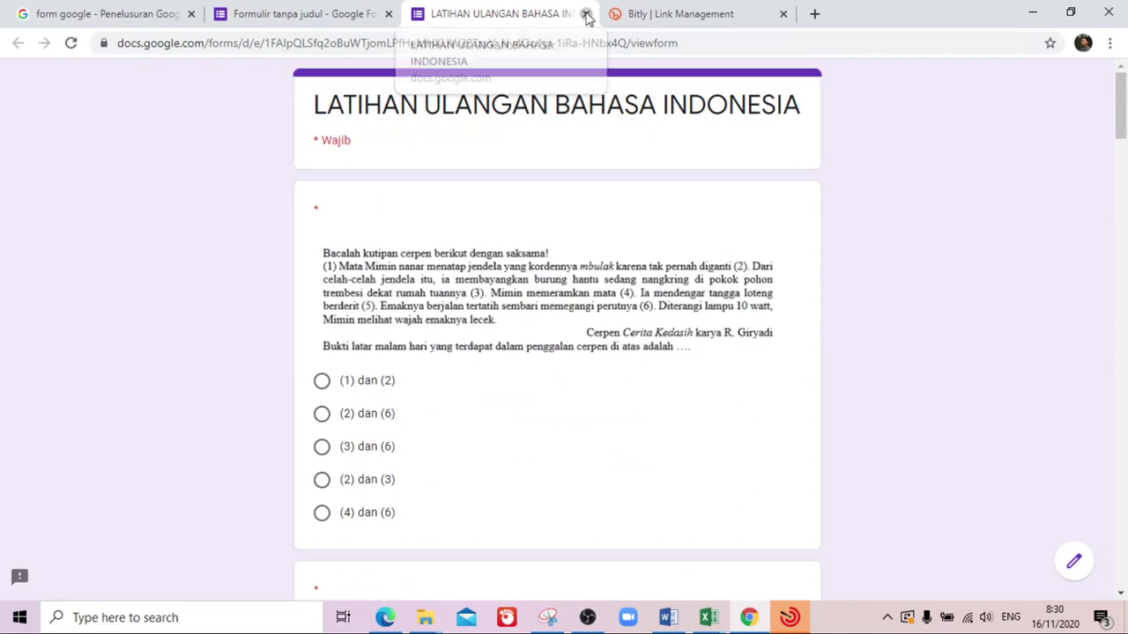
{"action": "left_click", "coordinate": [586, 15]}
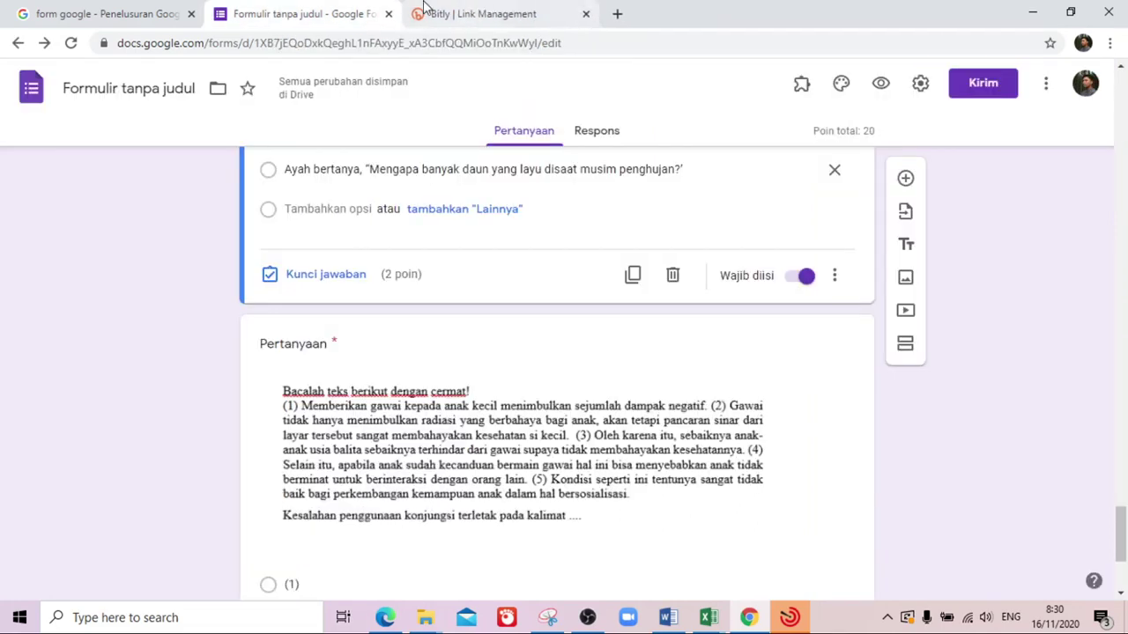
- Copy the form's shareable link with its URL shortened
{"action": "left_click", "coordinate": [972, 88]}
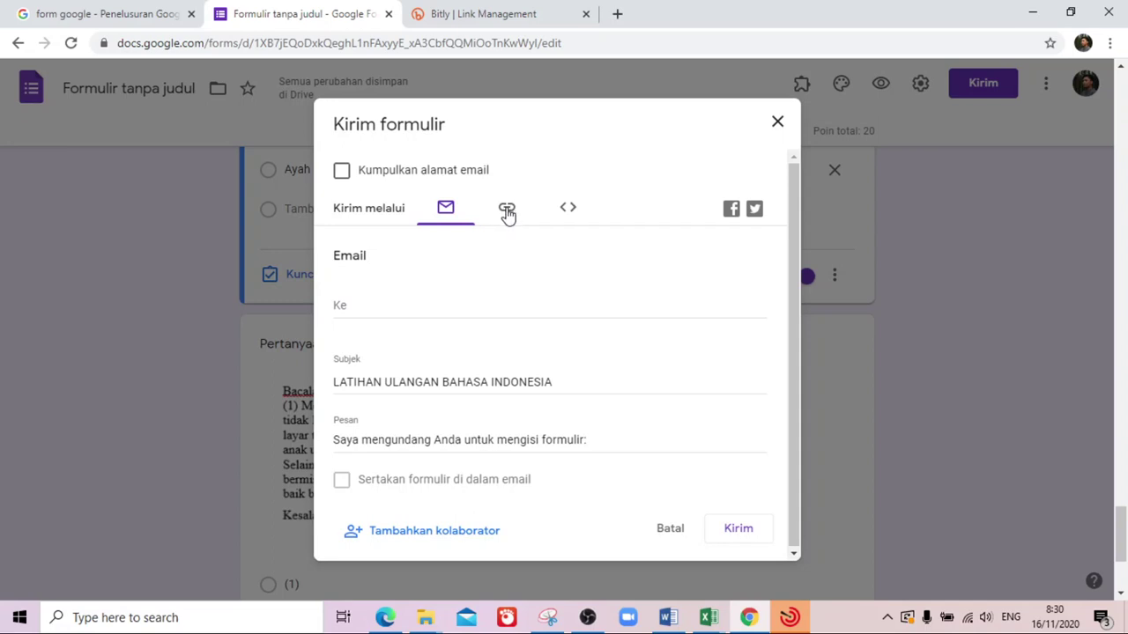
{"action": "left_click", "coordinate": [508, 212]}
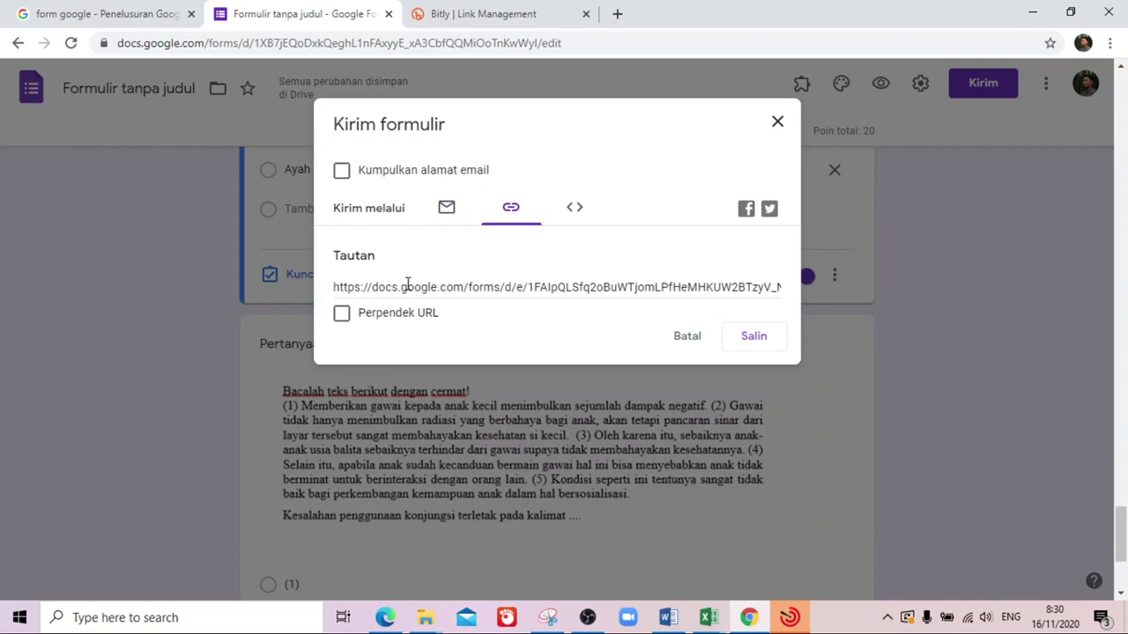
{"action": "left_click", "coordinate": [343, 315]}
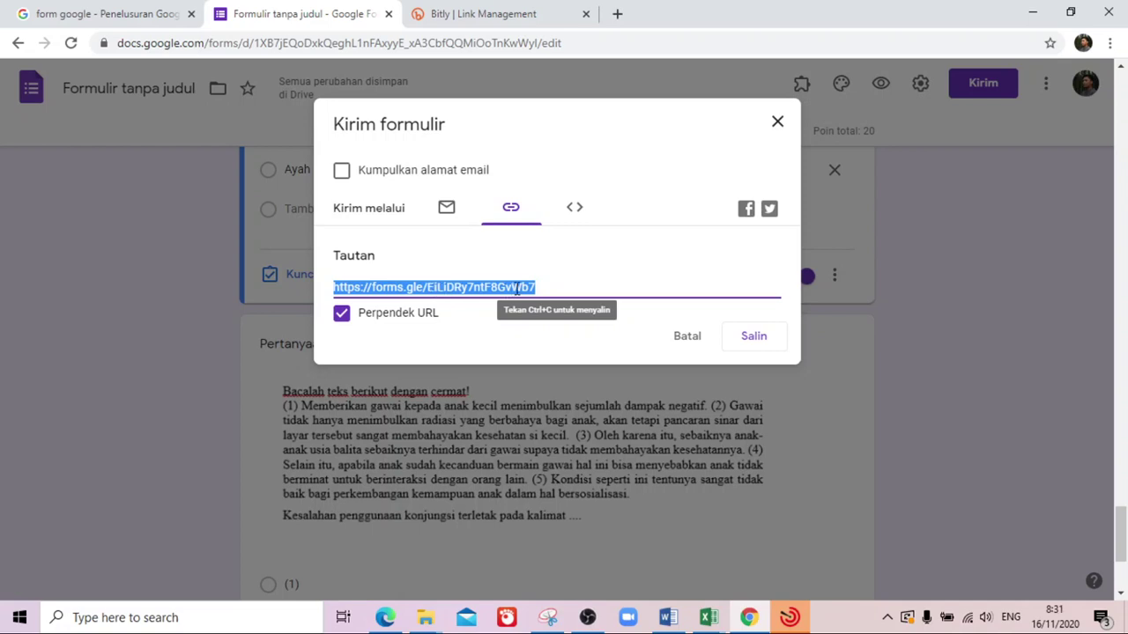
{"action": "left_click", "coordinate": [754, 340]}
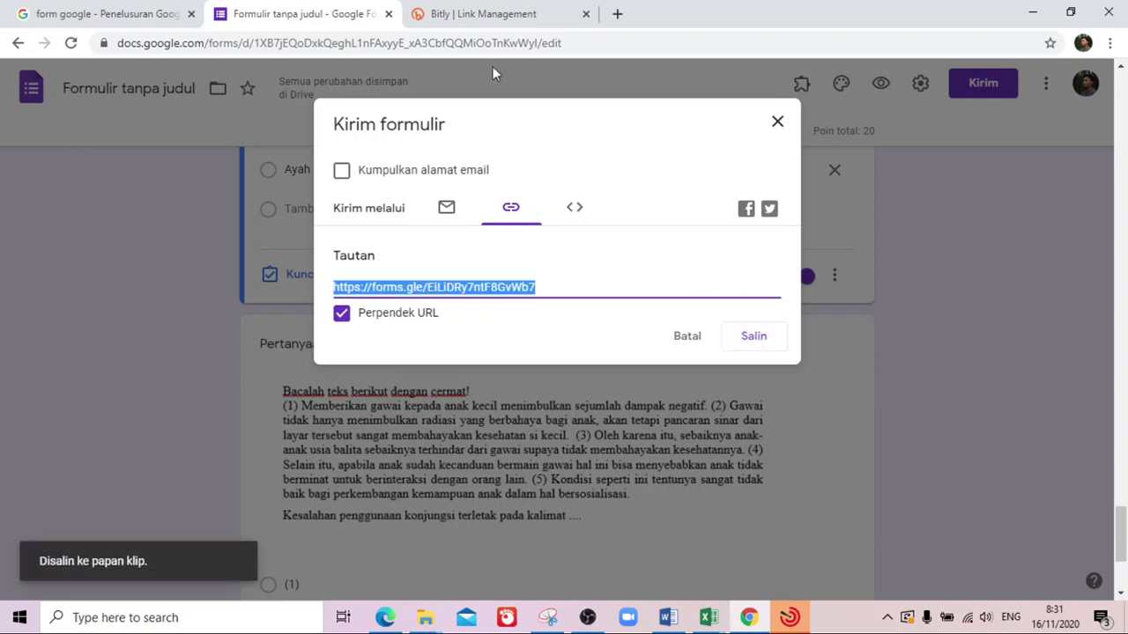
{"action": "left_click", "coordinate": [483, 13]}
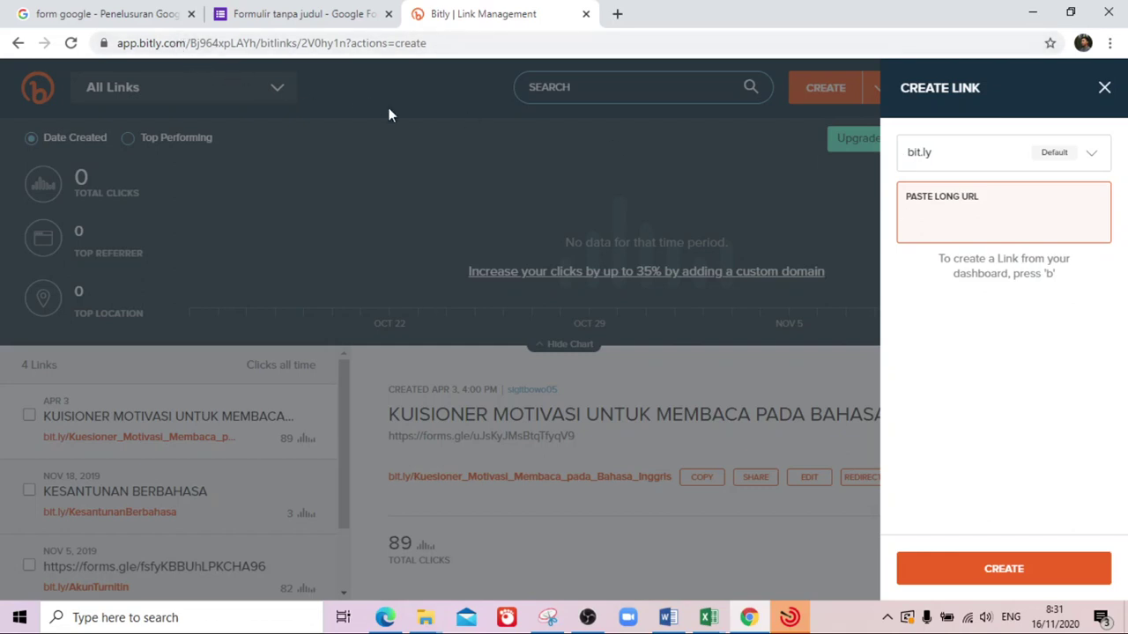
{"action": "left_click", "coordinate": [1104, 87]}
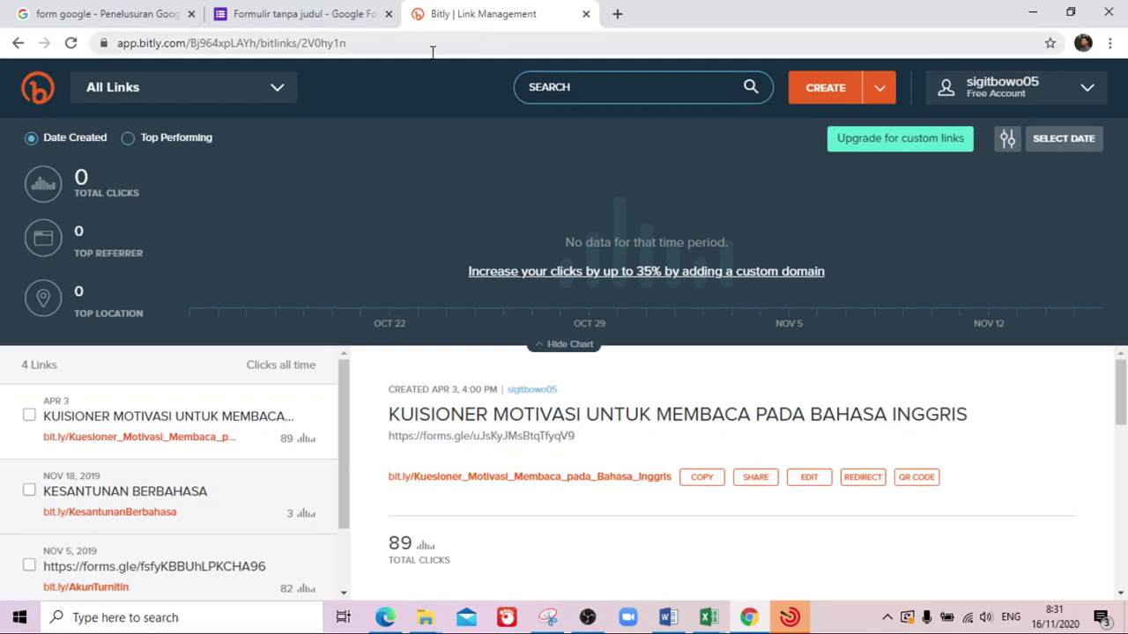
{"action": "left_click", "coordinate": [879, 95]}
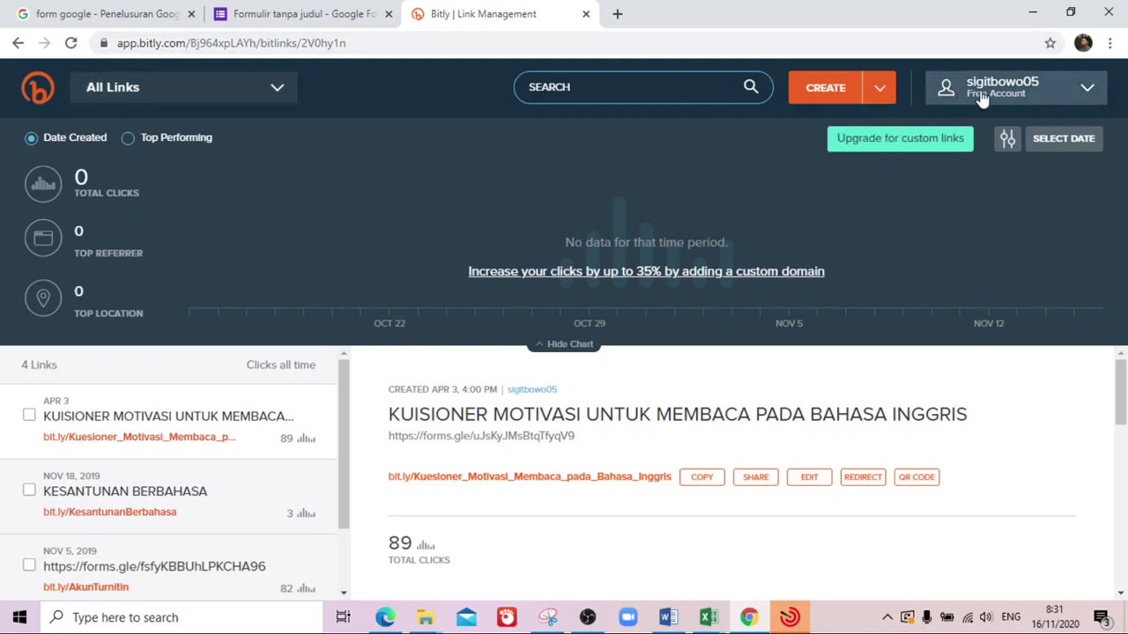
{"action": "left_click", "coordinate": [821, 91]}
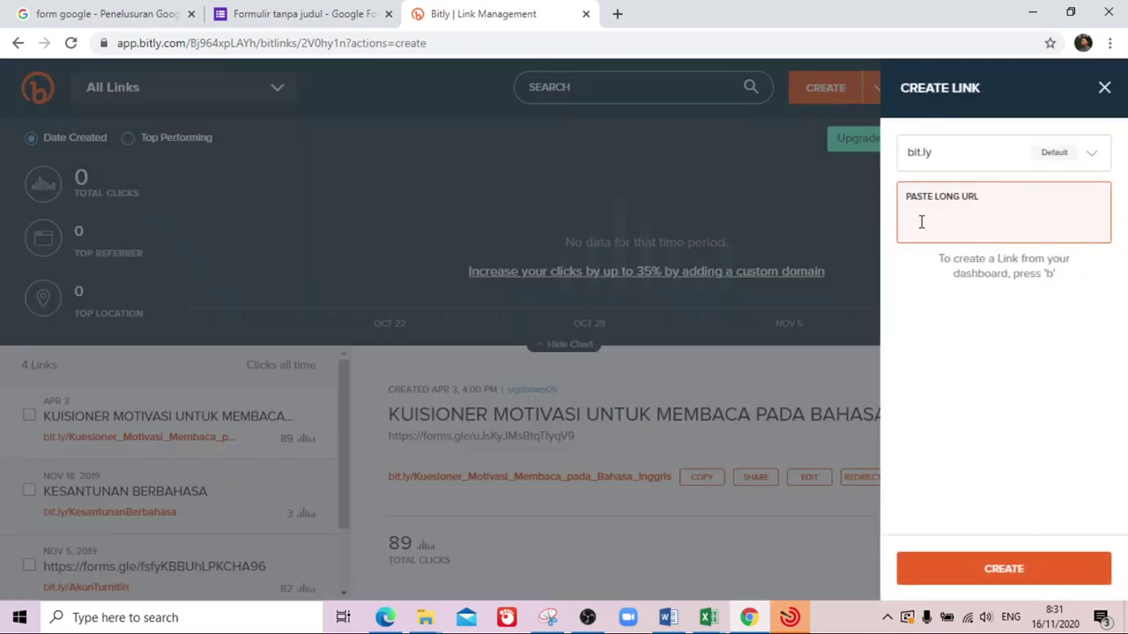
{"action": "type", "text": "https://forms.gle/EiLiDRy7ntF8GvWb7"}
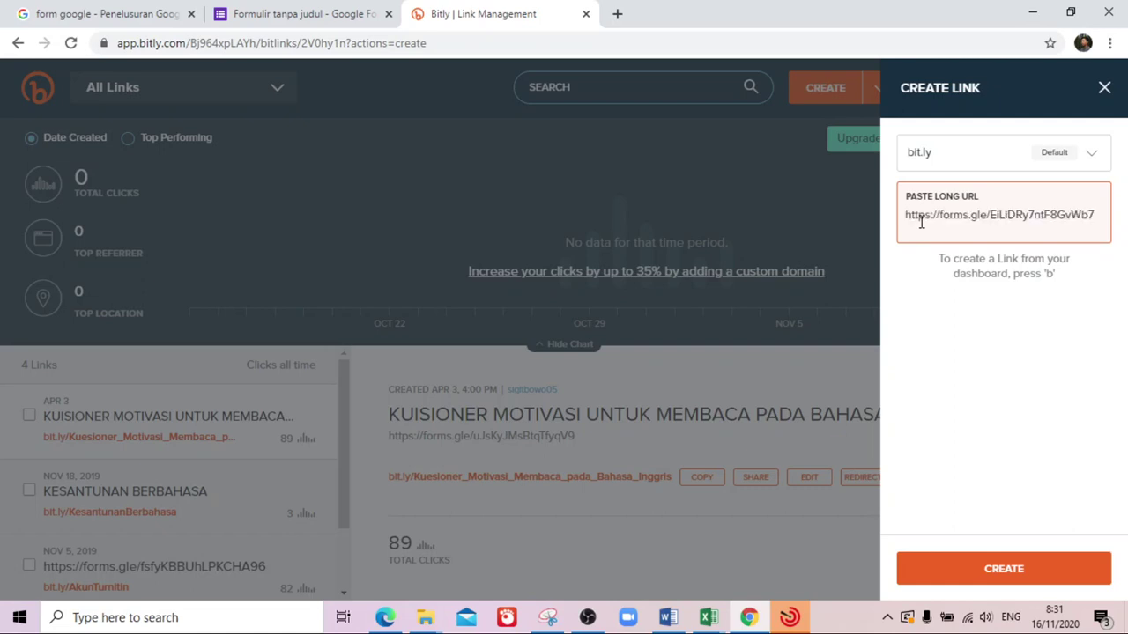
{"action": "key", "text": "Return"}
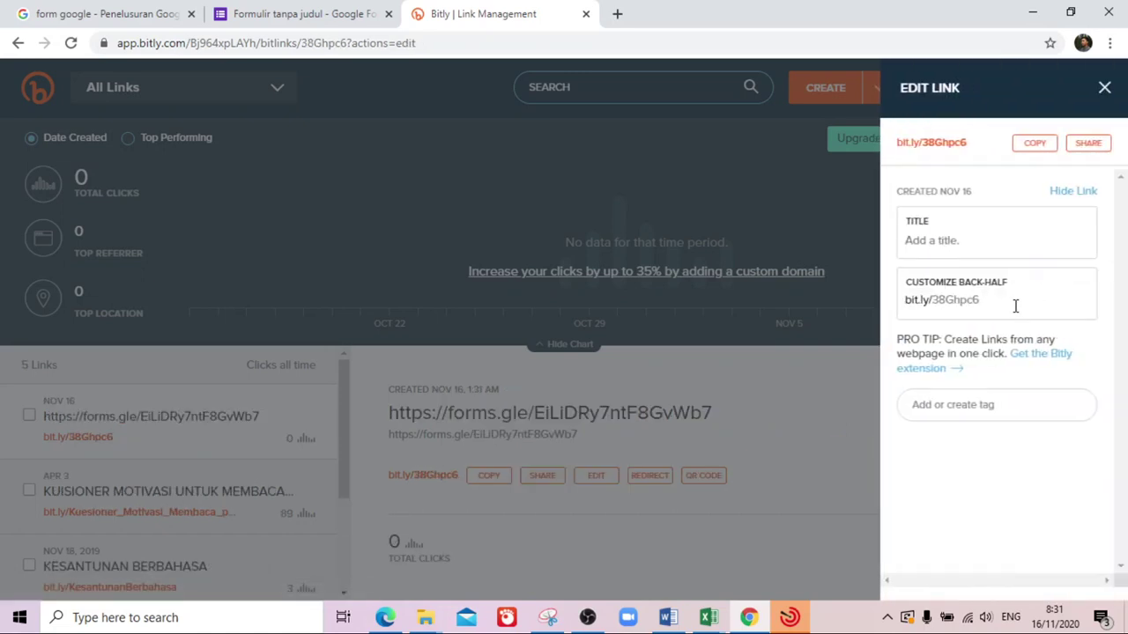
- Title the new Bitly link "SOAL LATIHAN ULANGAN BI"
{"action": "left_click", "coordinate": [968, 246]}
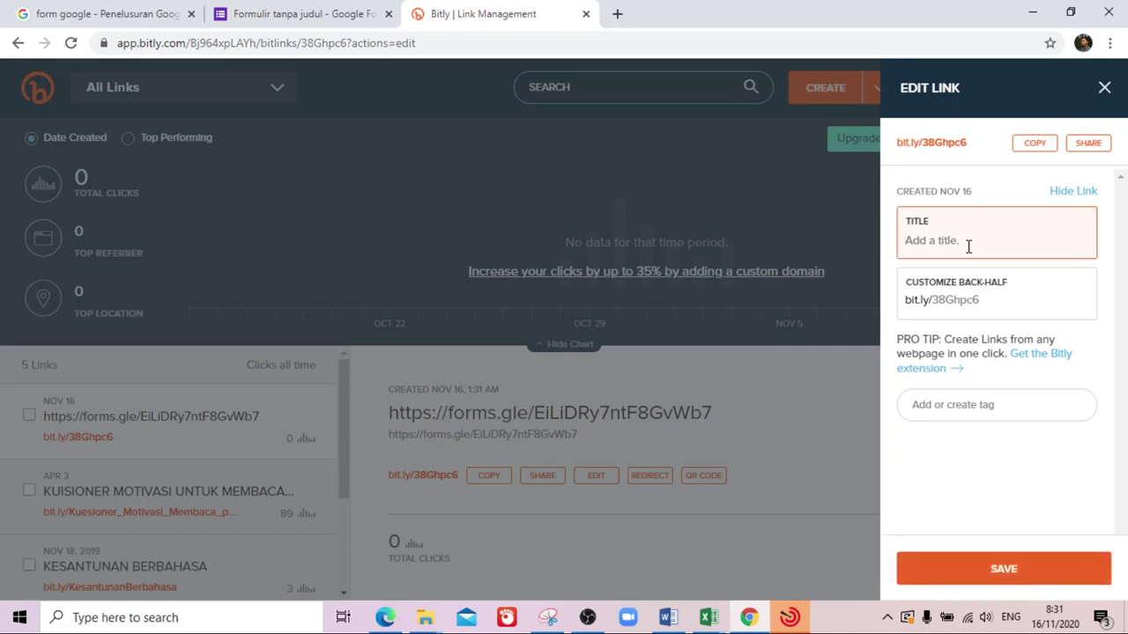
{"action": "left_click", "coordinate": [988, 301]}
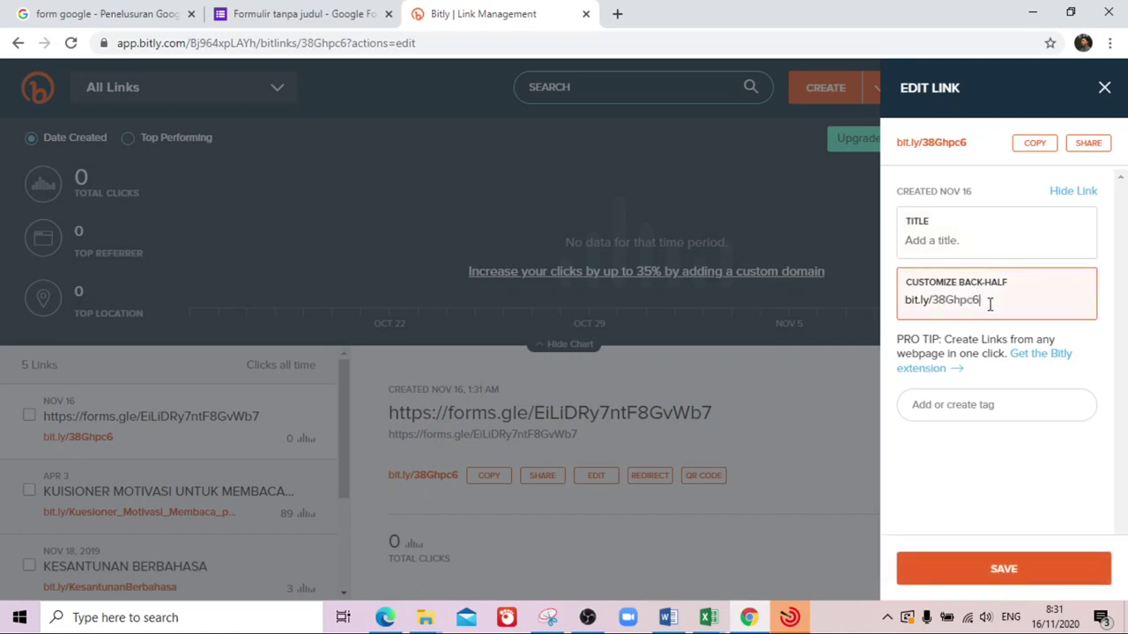
{"action": "left_click", "coordinate": [949, 244]}
{"action": "type", "text": "soal"}
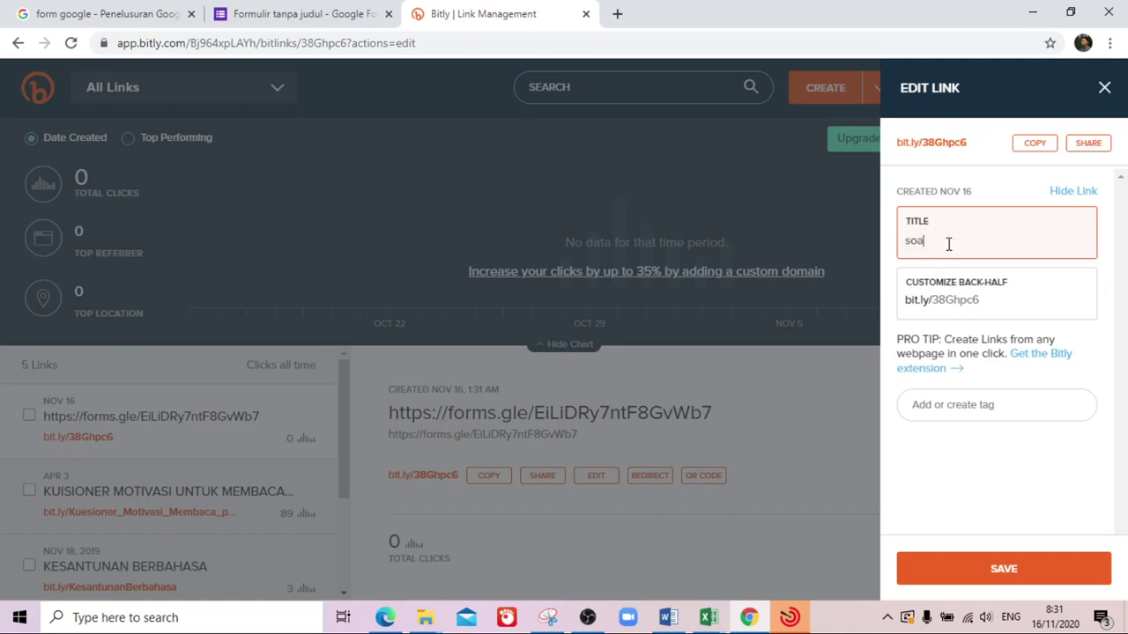
{"action": "key", "text": "BackSpace"}
{"action": "key", "text": "BackSpace"}
{"action": "type", "text": "SOAL LATIHAN ULANGAN B"}
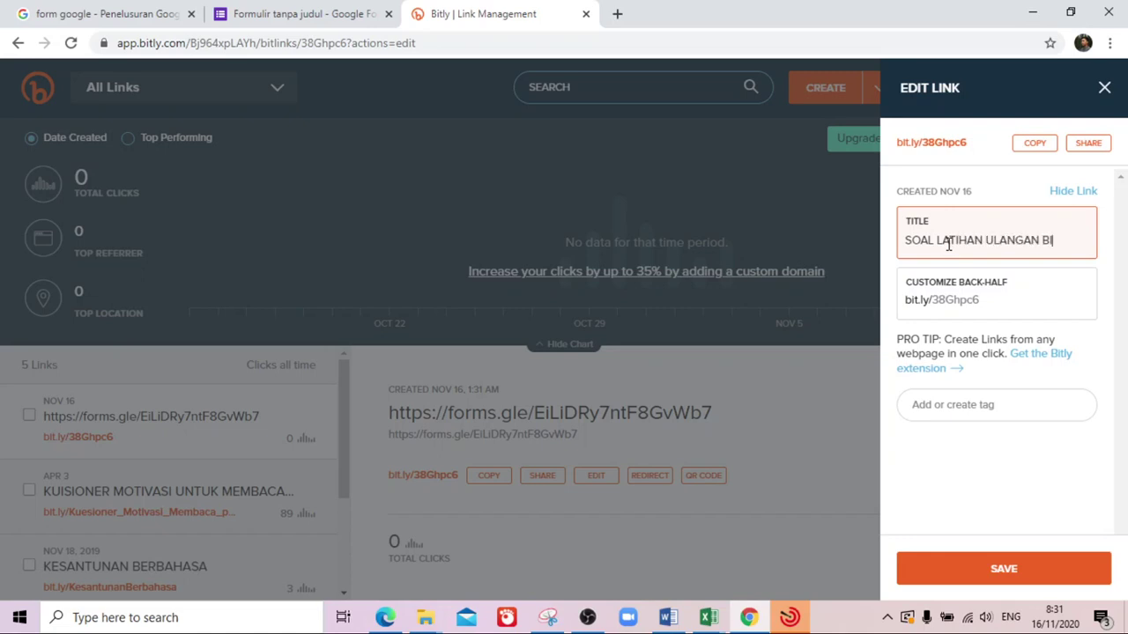
{"action": "type", "text": "I"}
- Try to save the Bitly link with the custom back-half LatihanUlanganBI
{"action": "left_click", "coordinate": [990, 300]}
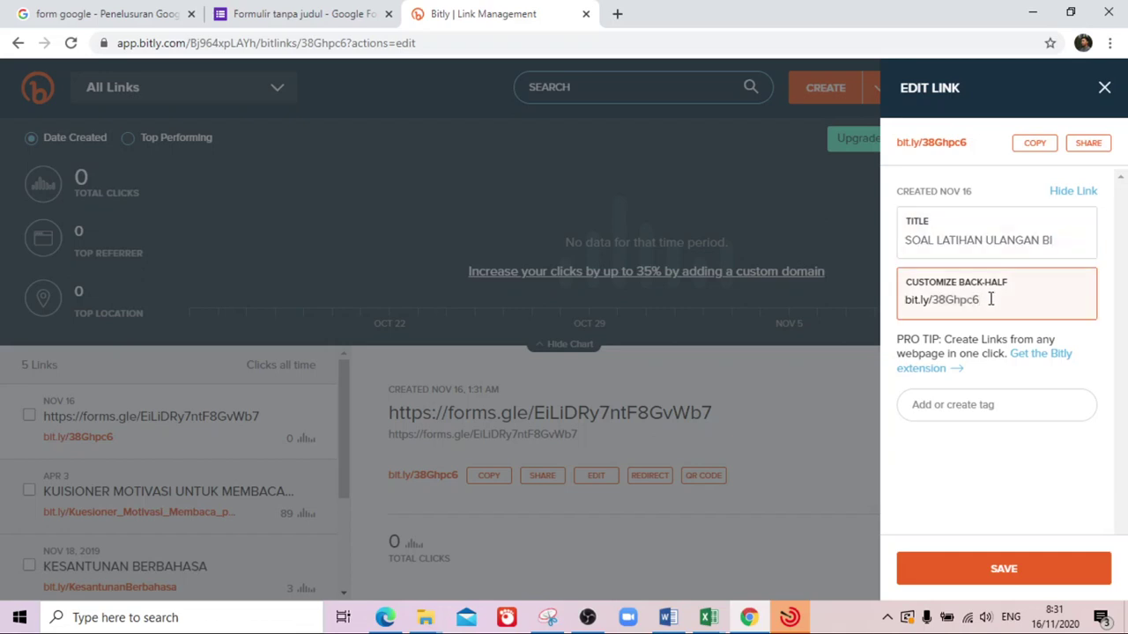
{"action": "key", "text": "BackSpace"}
{"action": "key", "text": "BackSpace"}
{"action": "key", "text": "BackSpace"}
{"action": "key", "text": "BackSpace"}
{"action": "key", "text": "BackSpace"}
{"action": "key", "text": "BackSpace"}
{"action": "key", "text": "BackSpace"}
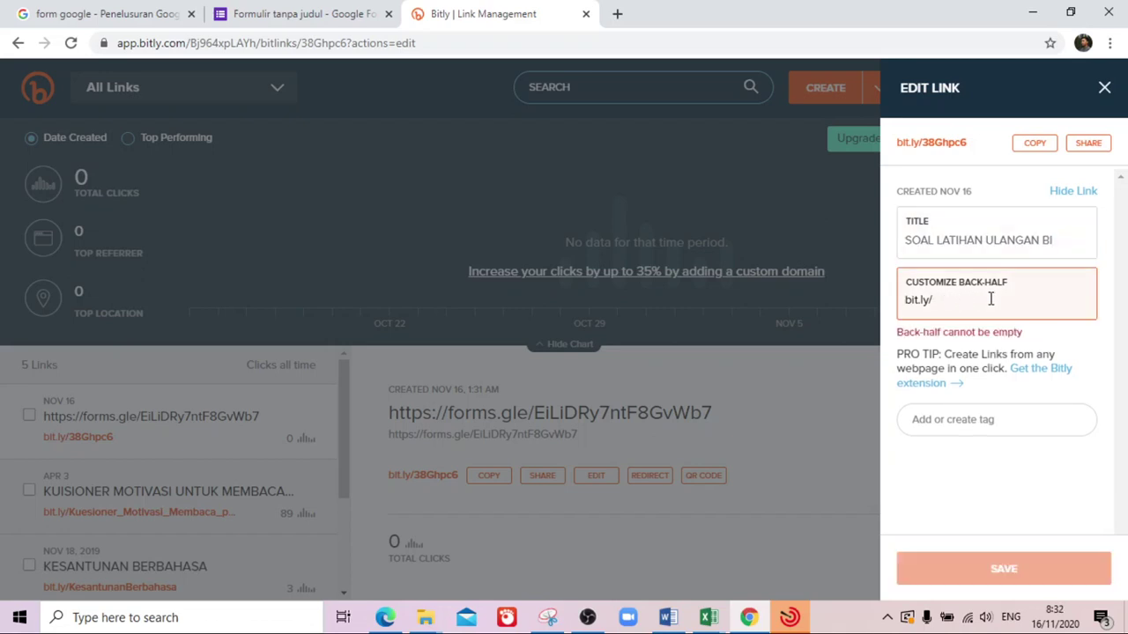
{"action": "type", "text": "Lat"}
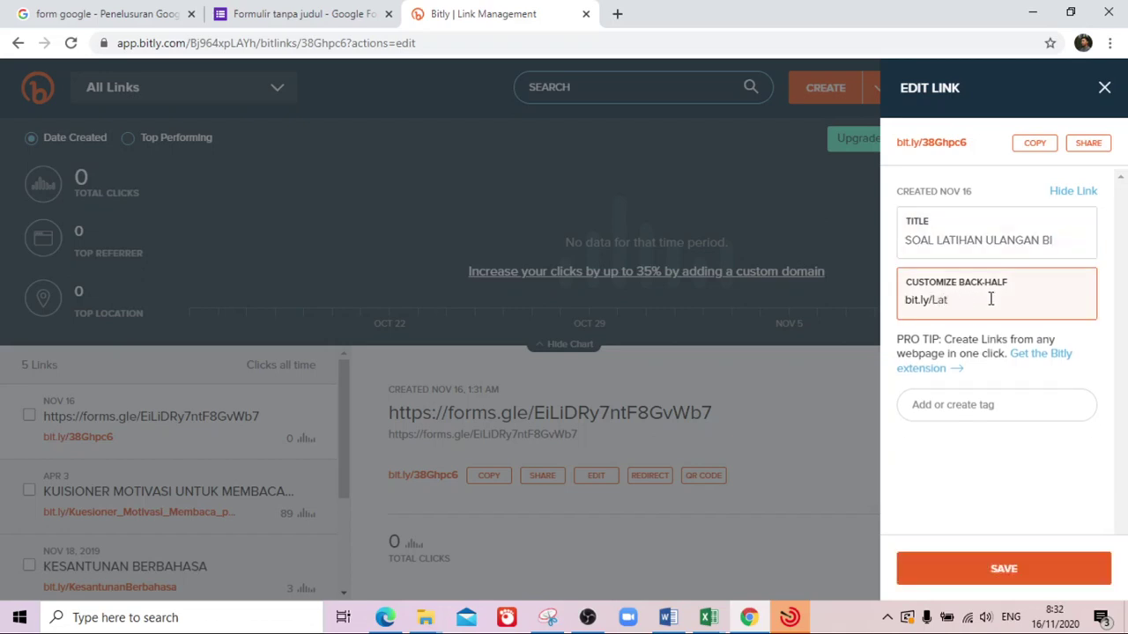
{"action": "type", "text": "ihanUlanganBI"}
{"action": "left_click", "coordinate": [1017, 571]}
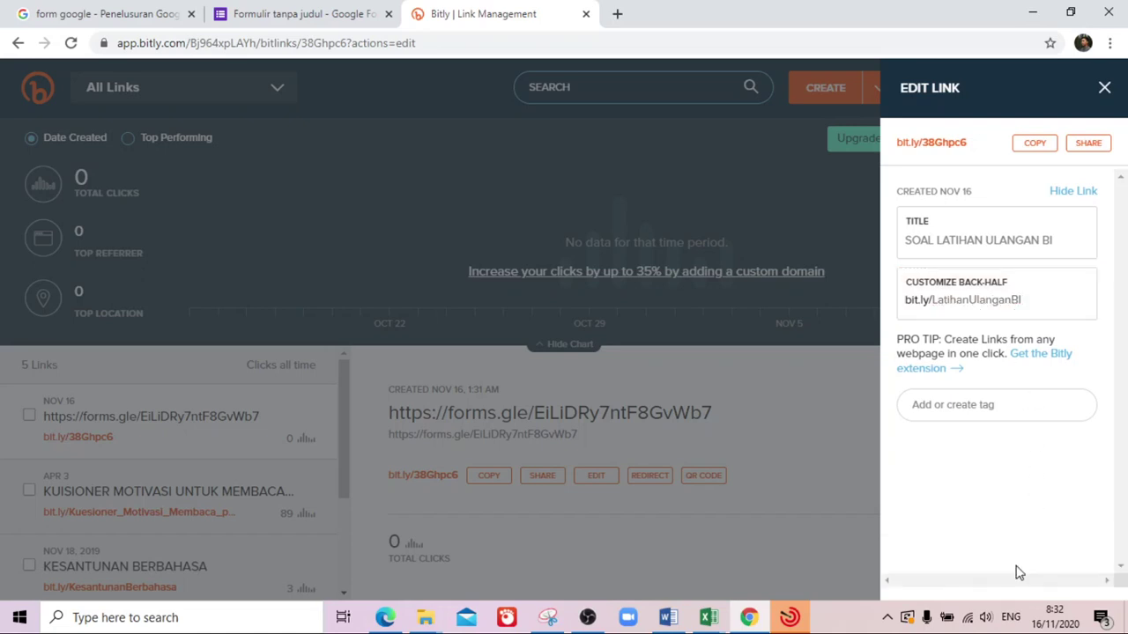
- Set the Bitly link's custom back-half to LatihanUlanganBahasaIndonesia and save the link
{"action": "left_click", "coordinate": [1027, 304]}
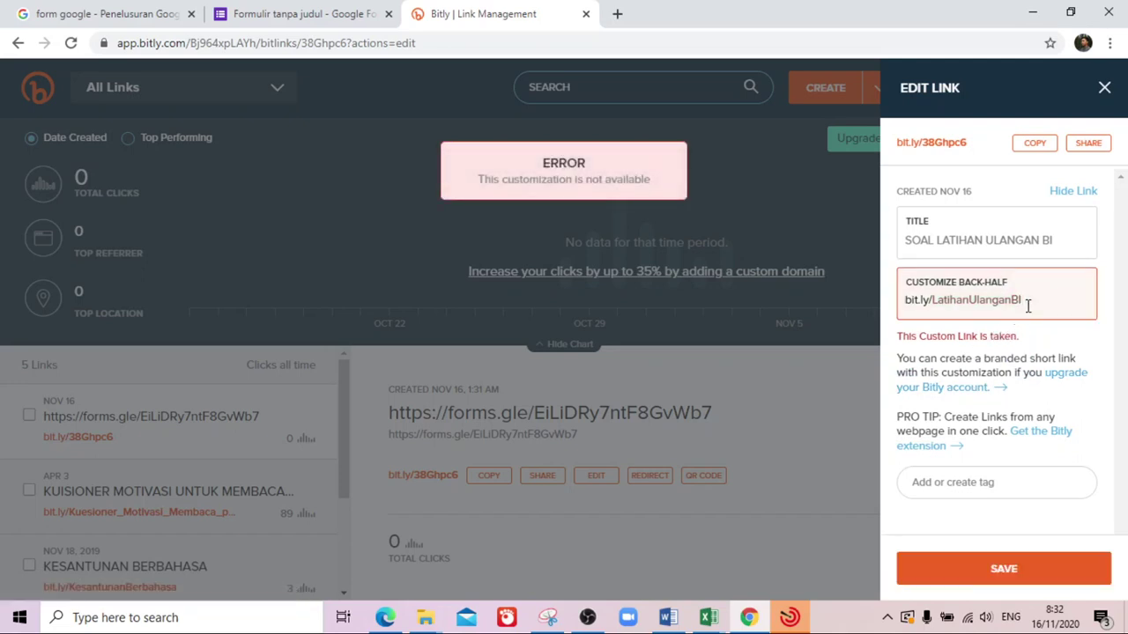
{"action": "key", "text": "BackSpace"}
{"action": "key", "text": "BackSpace"}
{"action": "key", "text": "BackSpace"}
{"action": "key", "text": "BackSpace"}
{"action": "key", "text": "BackSpace"}
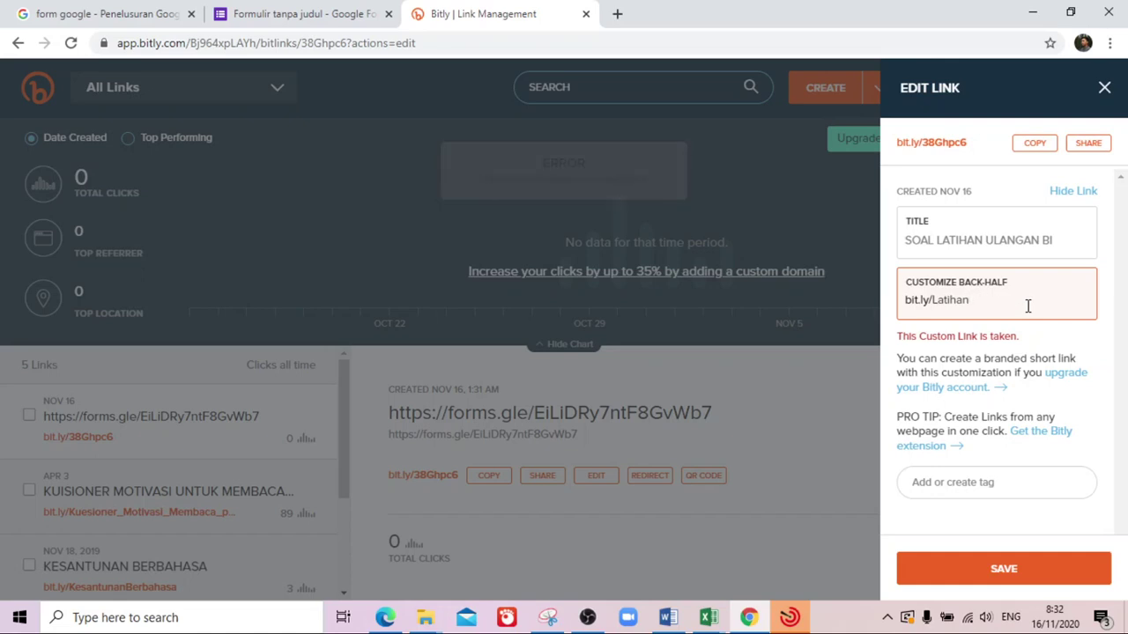
{"action": "type", "text": "Uka"}
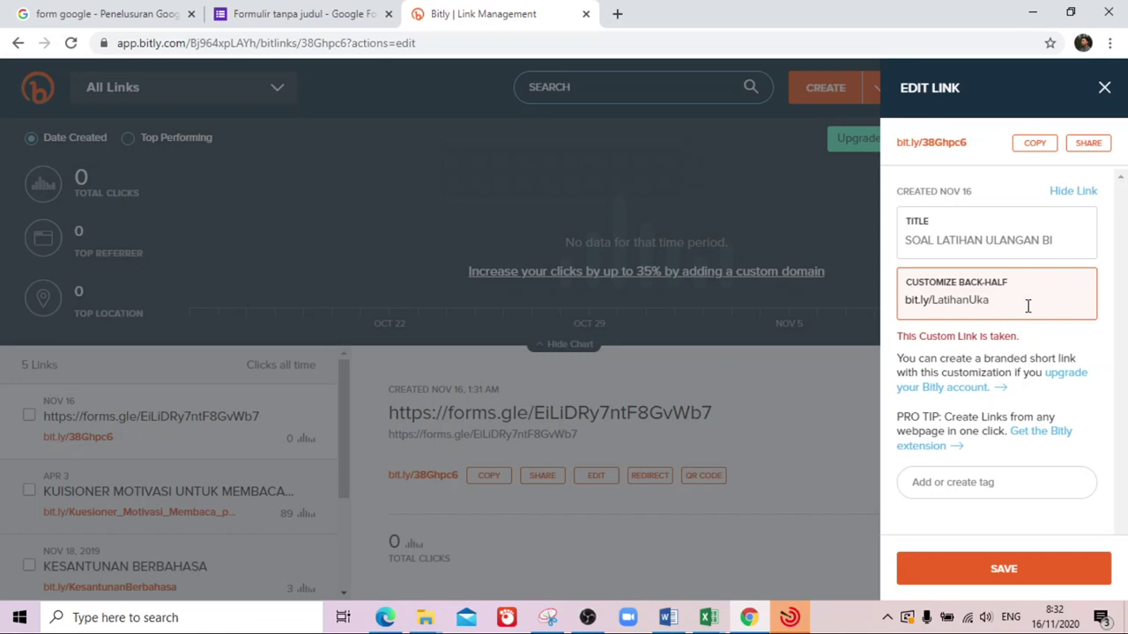
{"action": "key", "text": "BackSpace"}
{"action": "key", "text": "BackSpace"}
{"action": "type", "text": "langanBahasaIndonesia"}
{"action": "left_click", "coordinate": [1007, 569]}
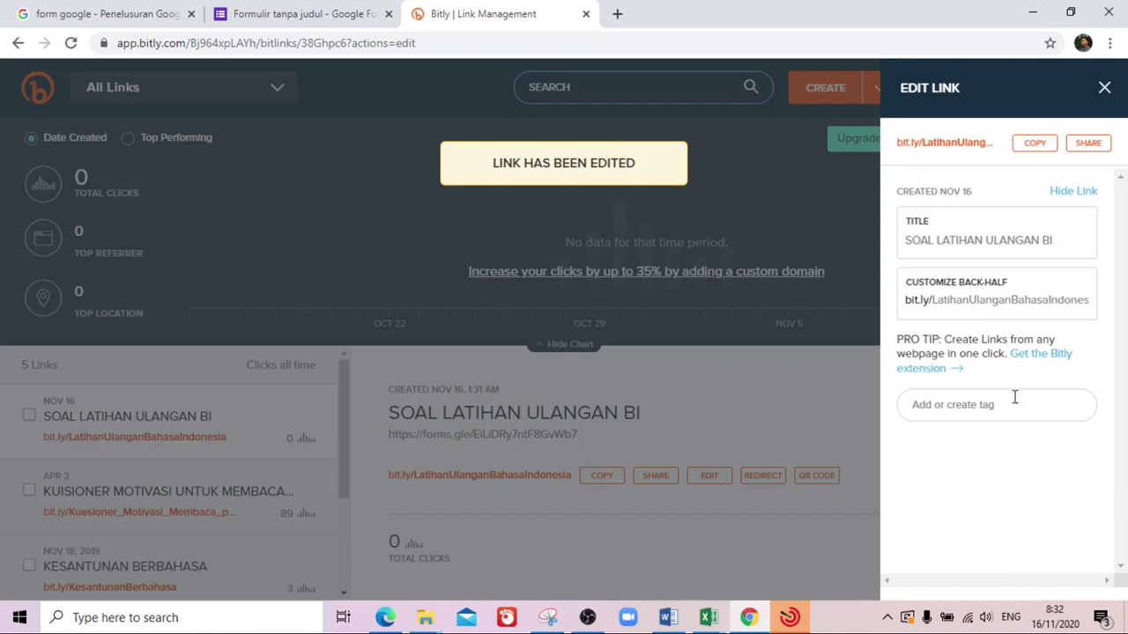
- Copy the customized Bitly link and open it in a new browser tab to check that it leads to the form
{"action": "left_click", "coordinate": [1045, 145]}
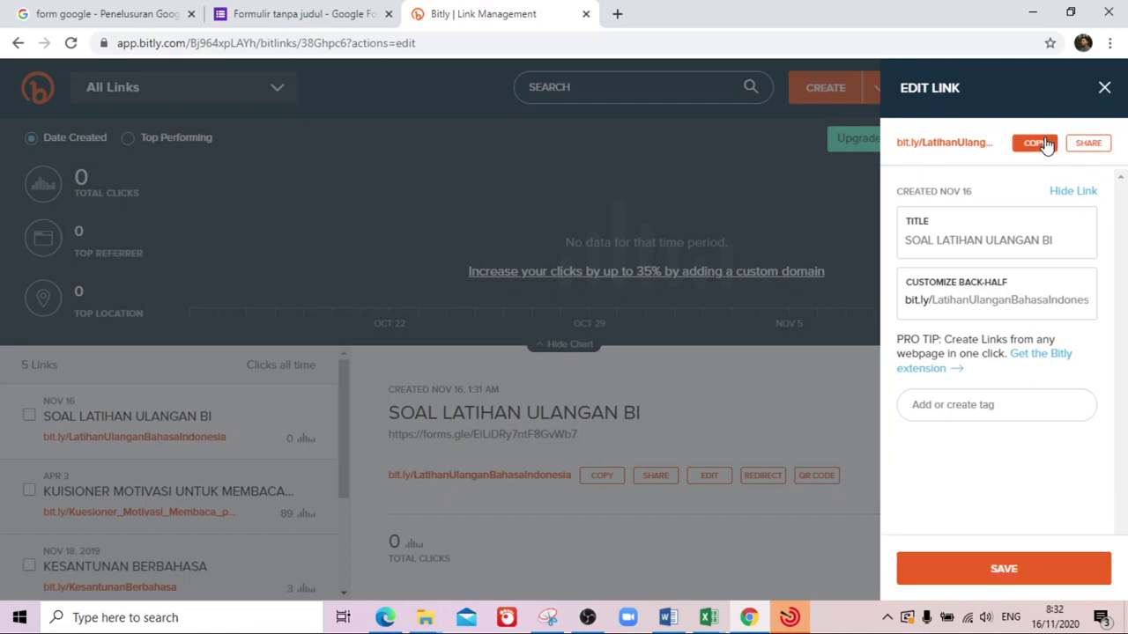
{"action": "left_click", "coordinate": [626, 24]}
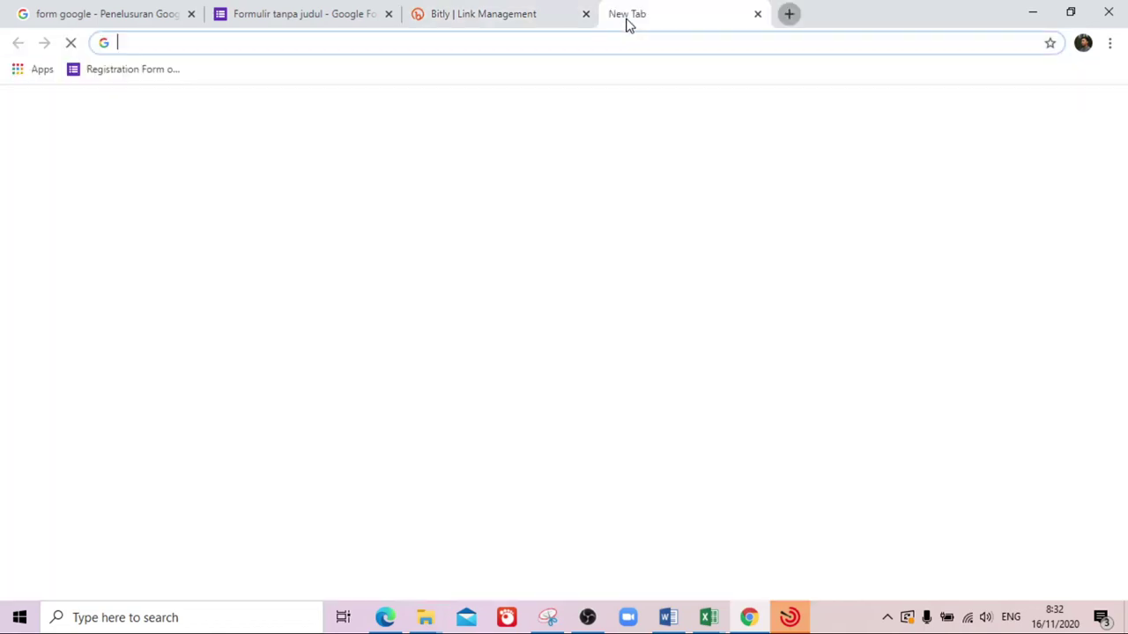
{"action": "key", "text": "ctrl+v"}
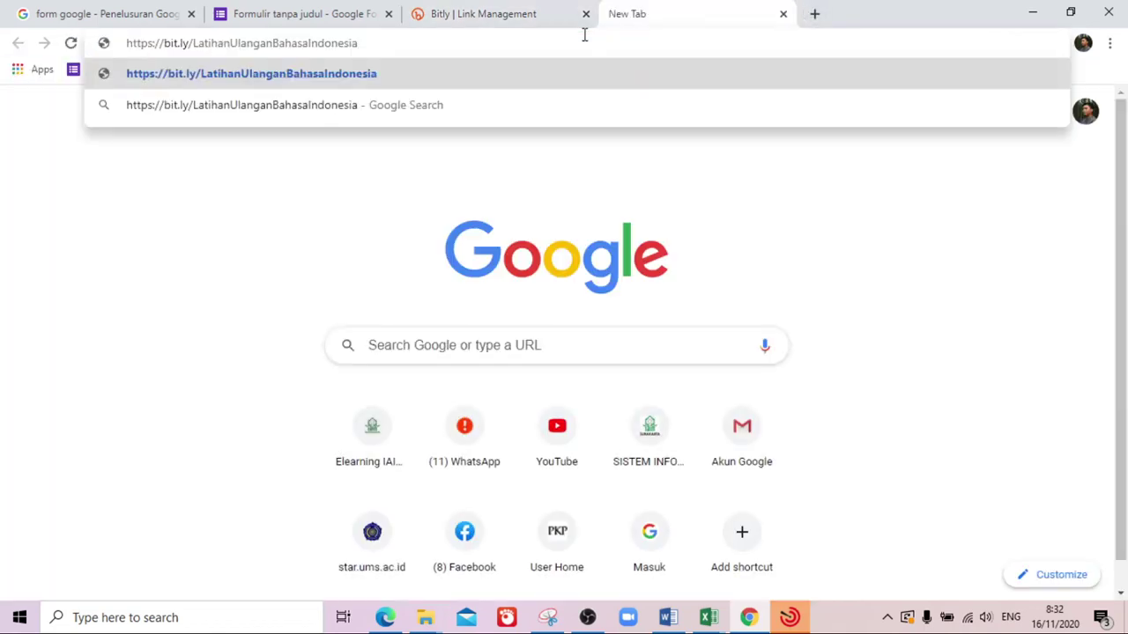
{"action": "key", "text": "Return"}
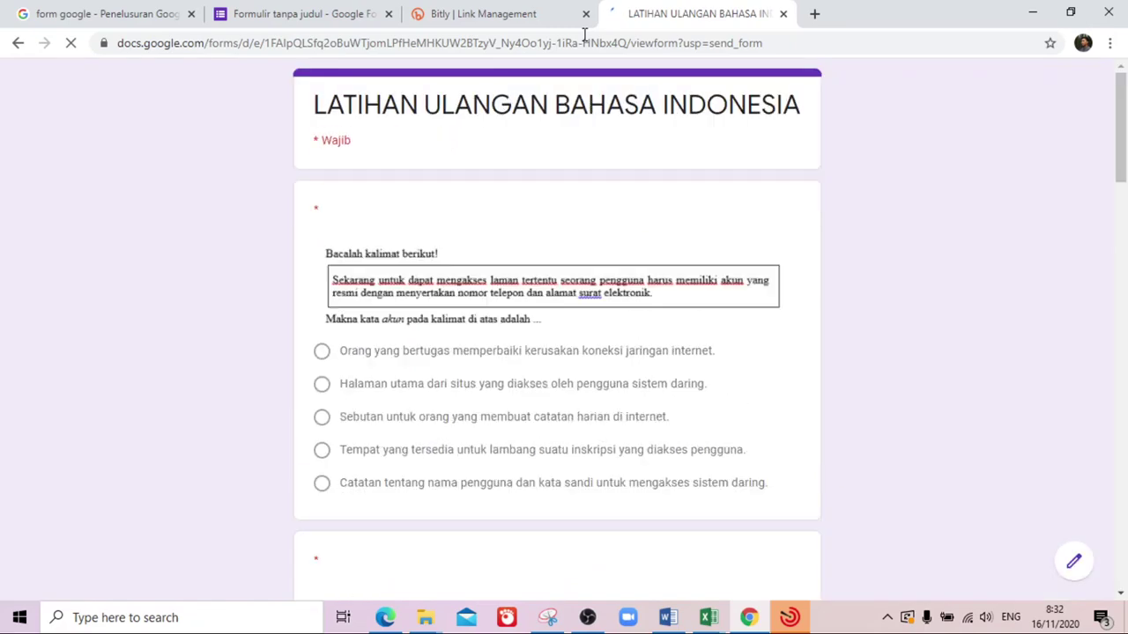
{"action": "left_click", "coordinate": [490, 14]}
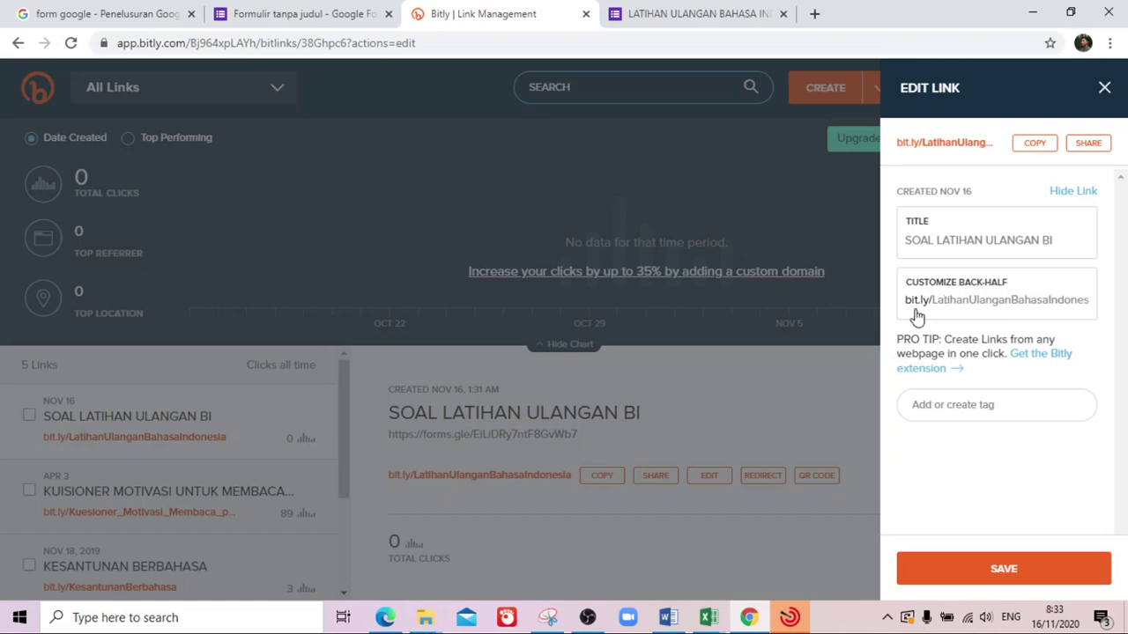
{"action": "left_click", "coordinate": [692, 12]}
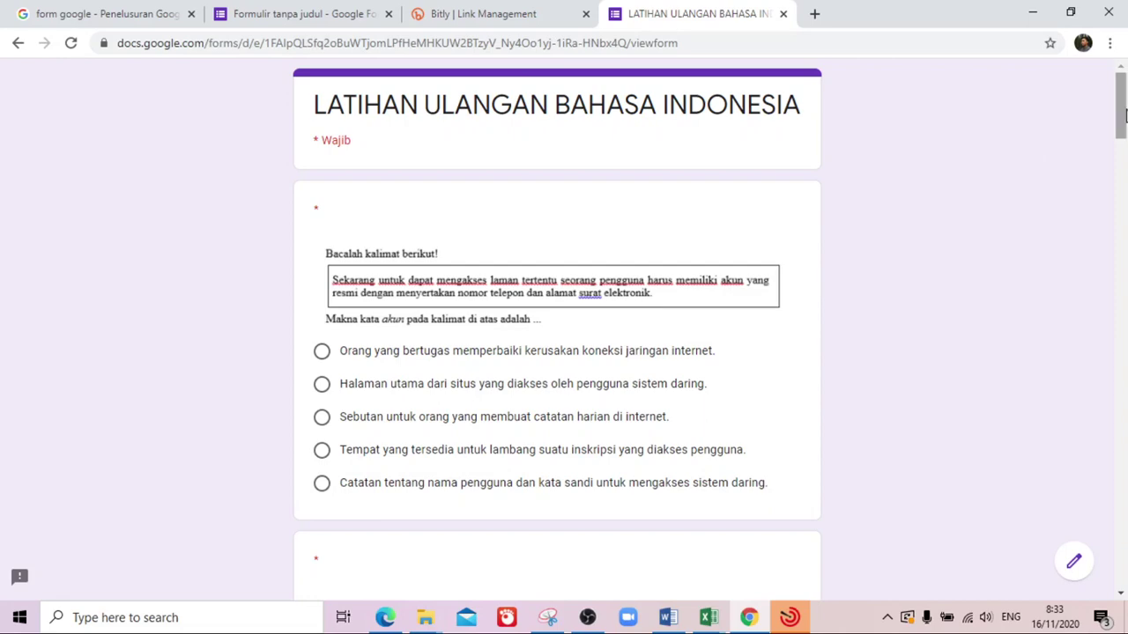
{"action": "left_click_drag", "start_coordinate": [1126, 115], "coordinate": [1121, 53]}
- Return to the form editor, close the send dialog and look at the form's responses before going back to the questions
{"action": "left_click", "coordinate": [326, 13]}
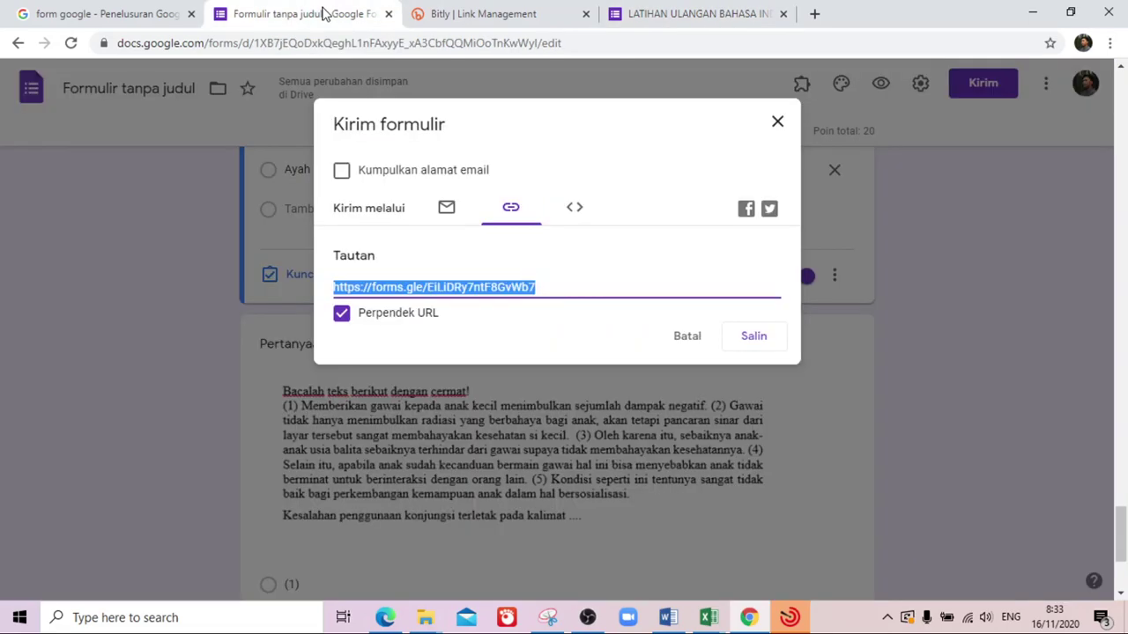
{"action": "left_click", "coordinate": [779, 126]}
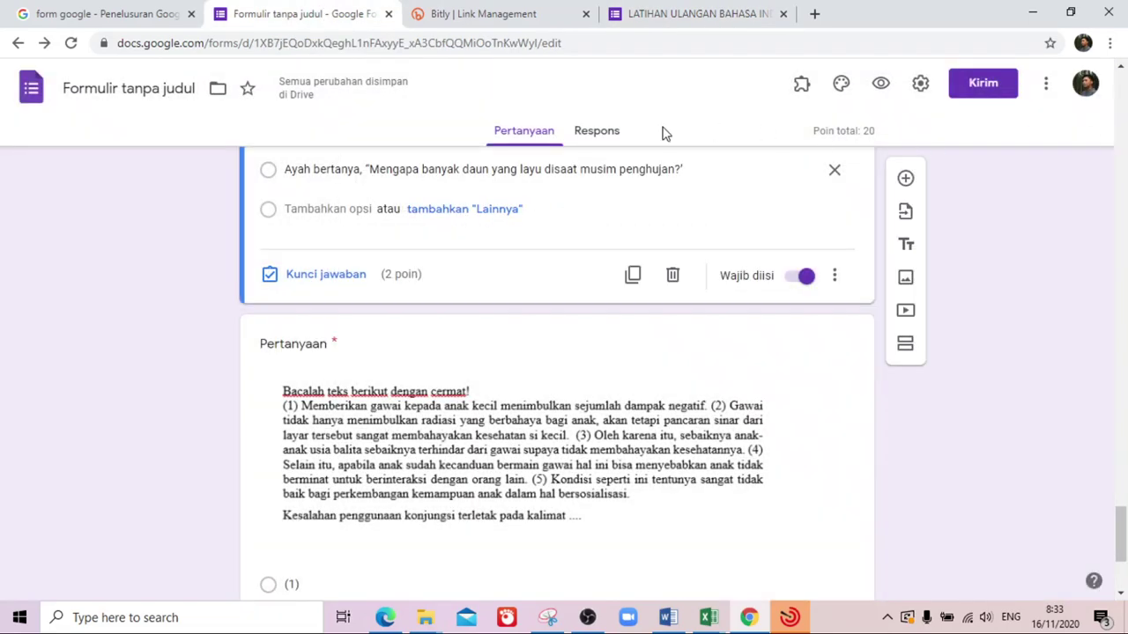
{"action": "left_click", "coordinate": [615, 138]}
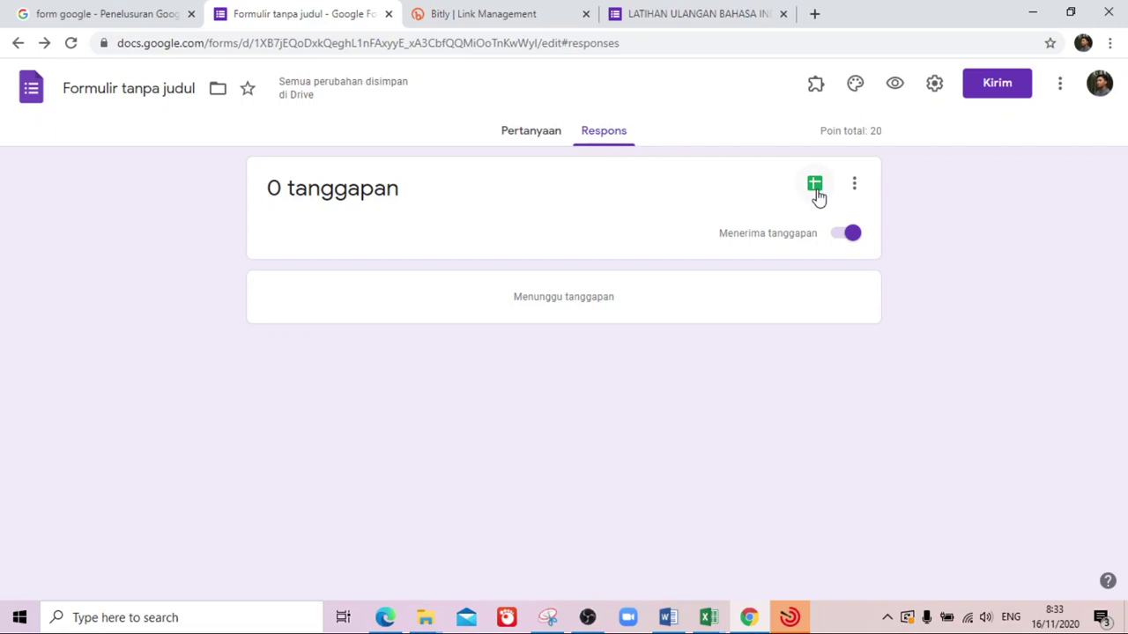
{"action": "left_click", "coordinate": [525, 133]}
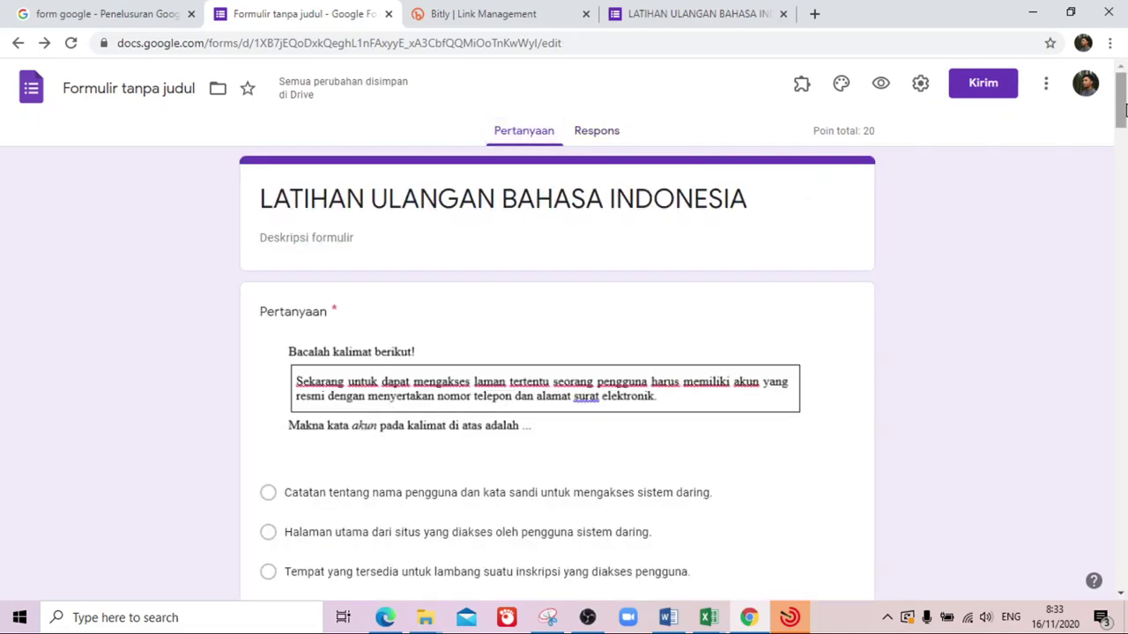
{"action": "left_click", "coordinate": [652, 234]}
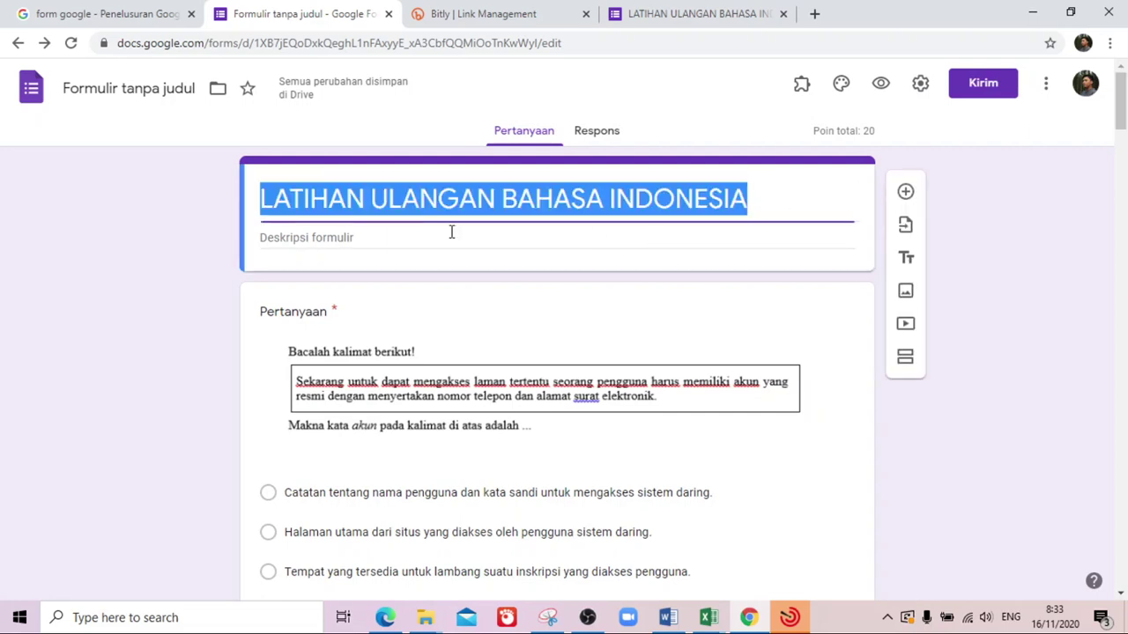
{"action": "left_click", "coordinate": [905, 347]}
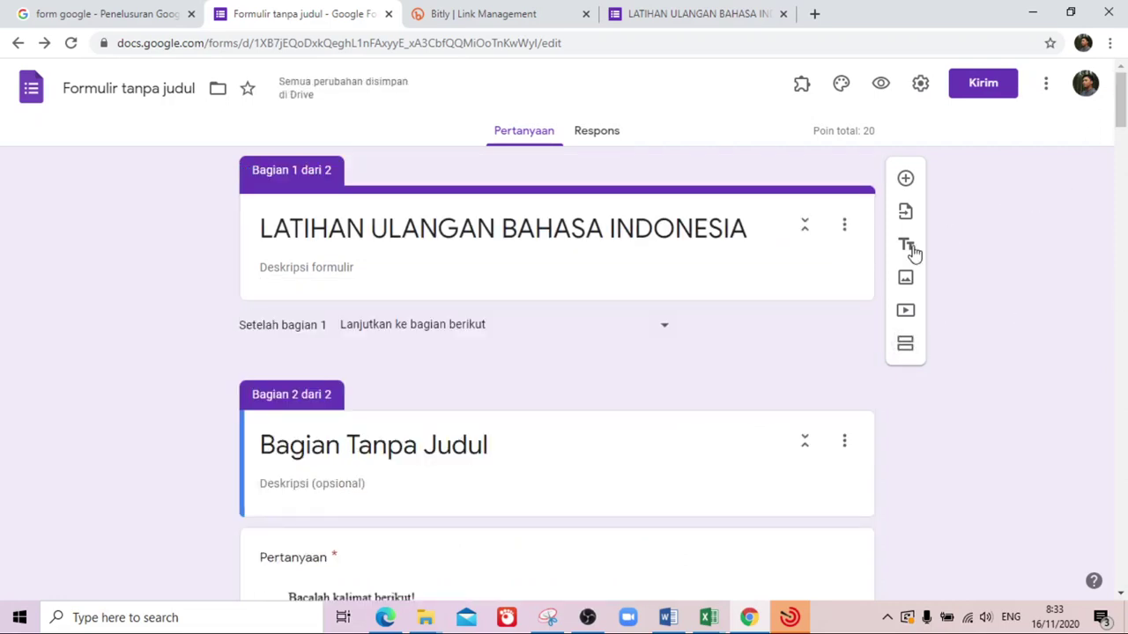
{"action": "left_click", "coordinate": [436, 446]}
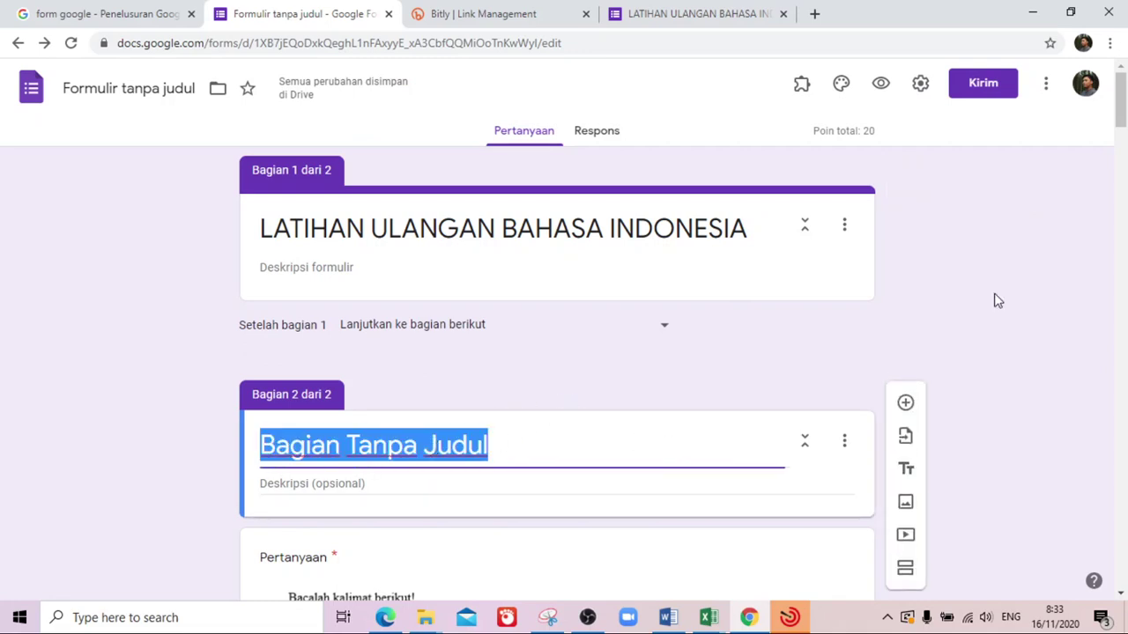
{"action": "left_click_drag", "start_coordinate": [1123, 103], "coordinate": [1124, 110]}
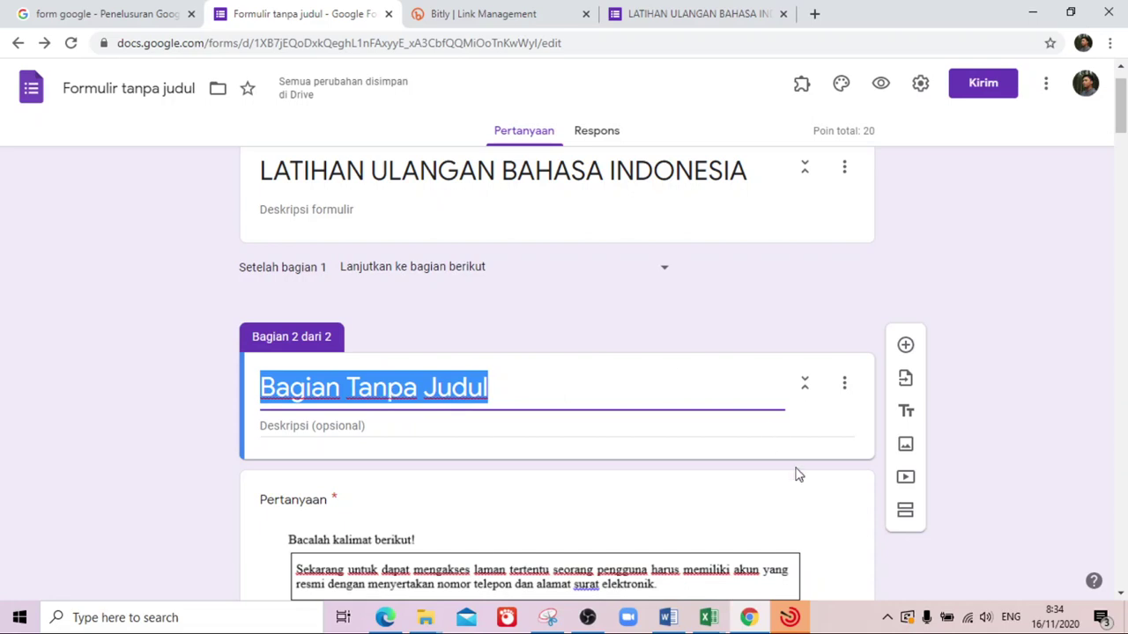
{"action": "key", "text": "ctrl+z"}
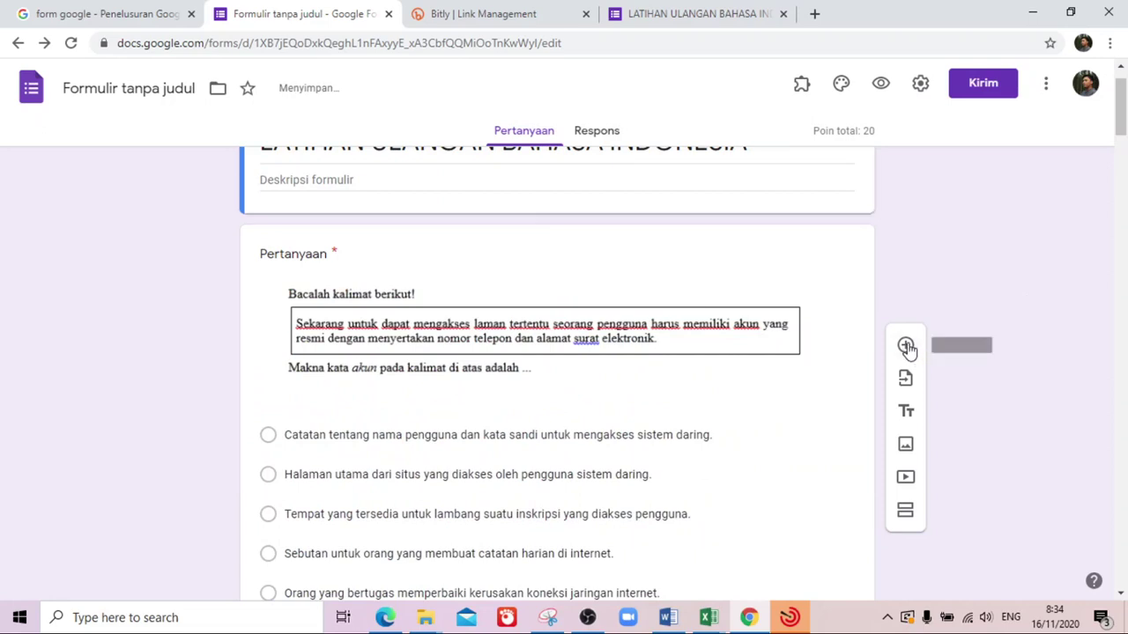
- Add a short-answer question titled "Nama" directly below the form's title
{"action": "left_click", "coordinate": [811, 182]}
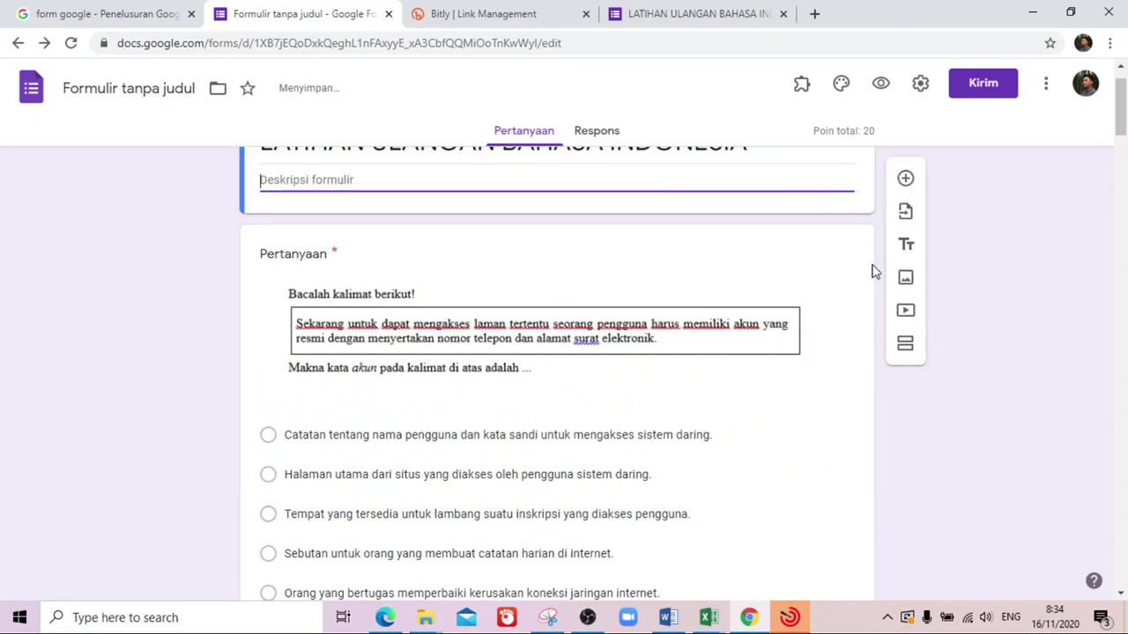
{"action": "left_click", "coordinate": [905, 178]}
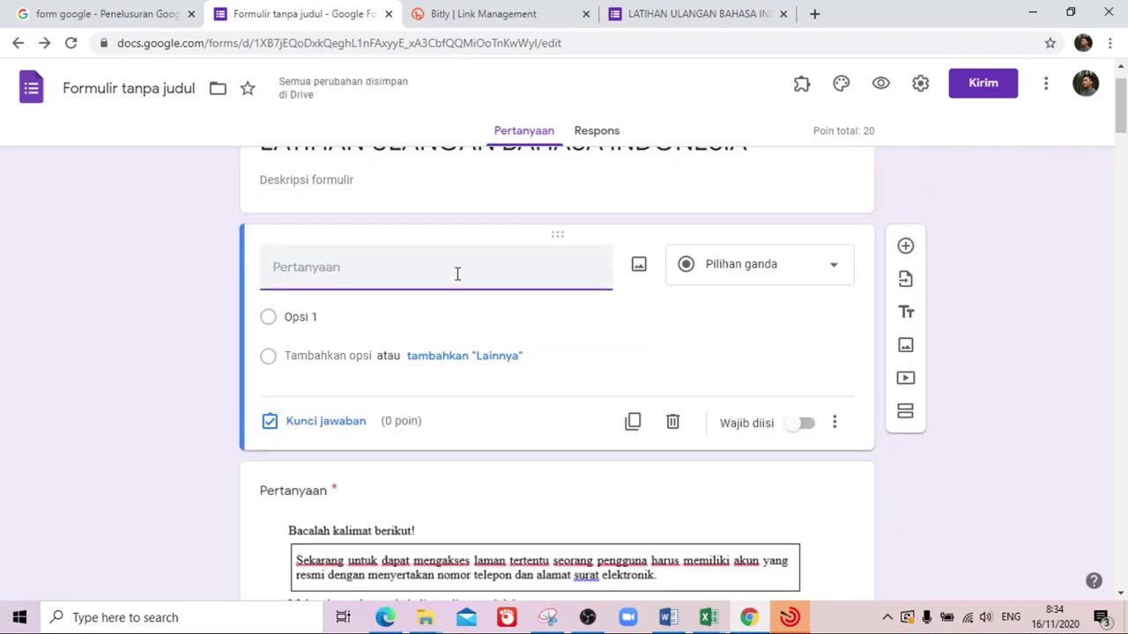
{"action": "type", "text": "Nama"}
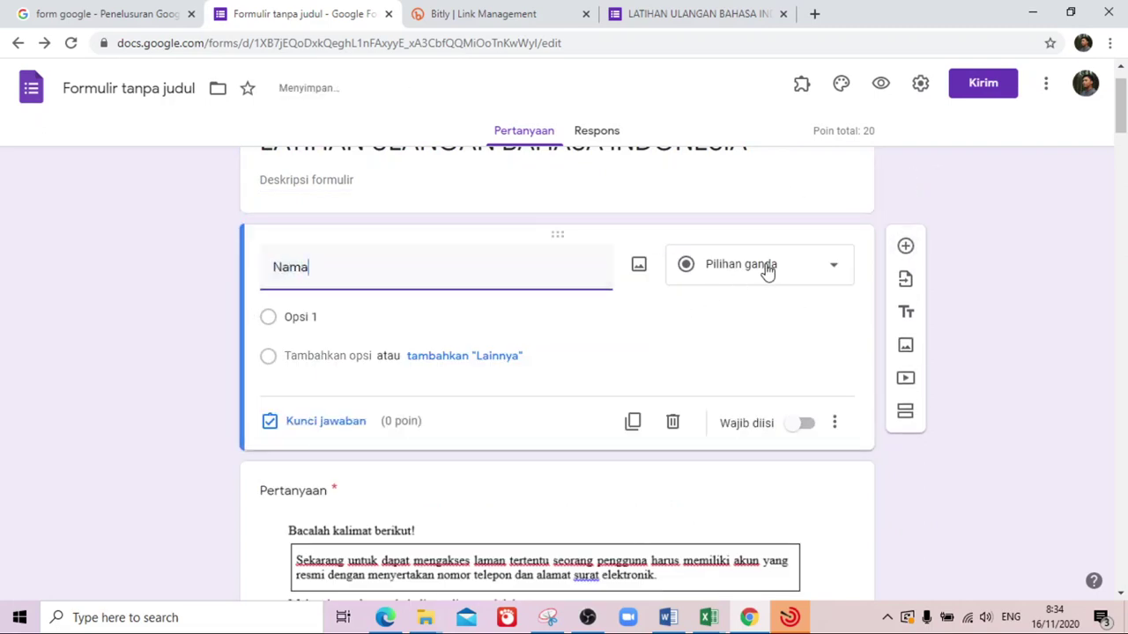
{"action": "left_click", "coordinate": [762, 273]}
{"action": "left_click", "coordinate": [502, 265]}
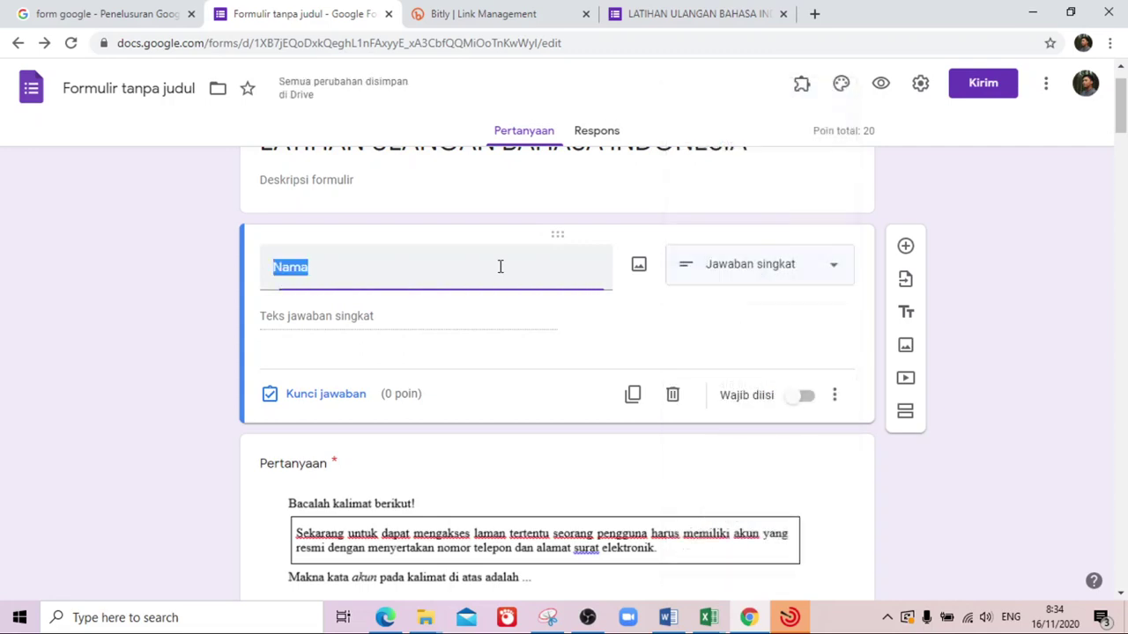
{"action": "left_click", "coordinate": [377, 318]}
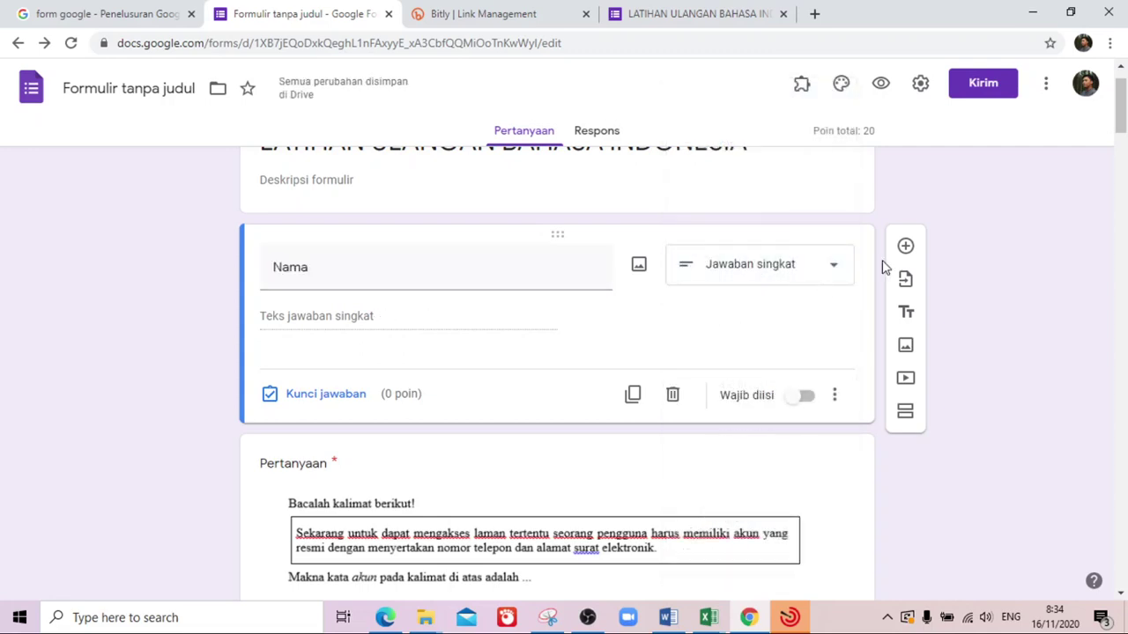
- Add a short-answer question titled "NIM" below the "Nama" question
{"action": "left_click", "coordinate": [905, 248]}
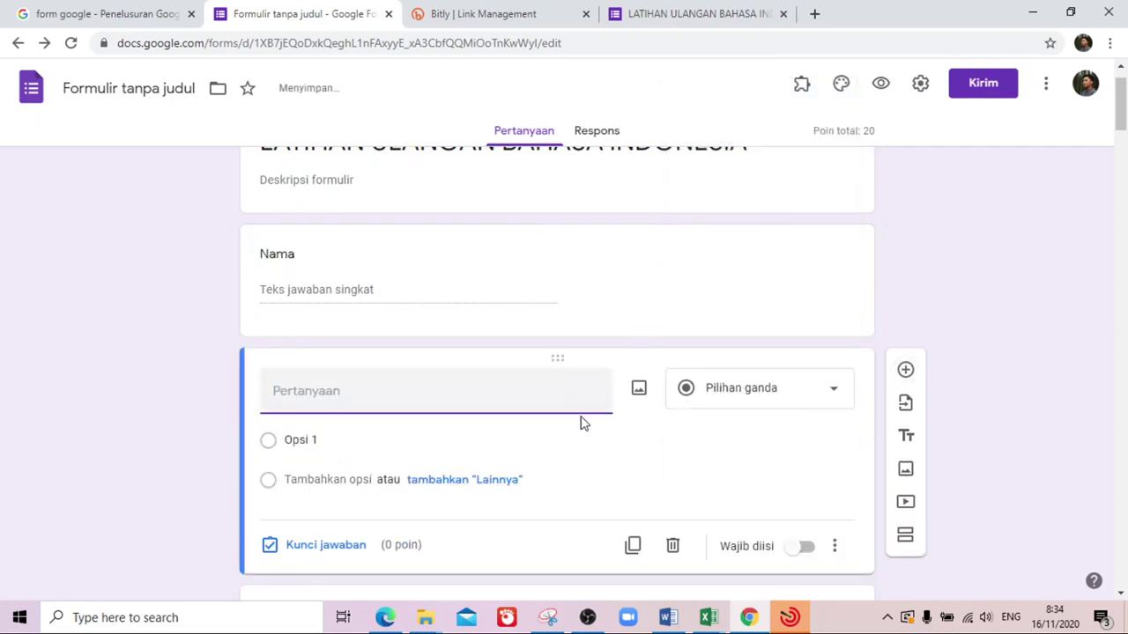
{"action": "type", "text": "NIM"}
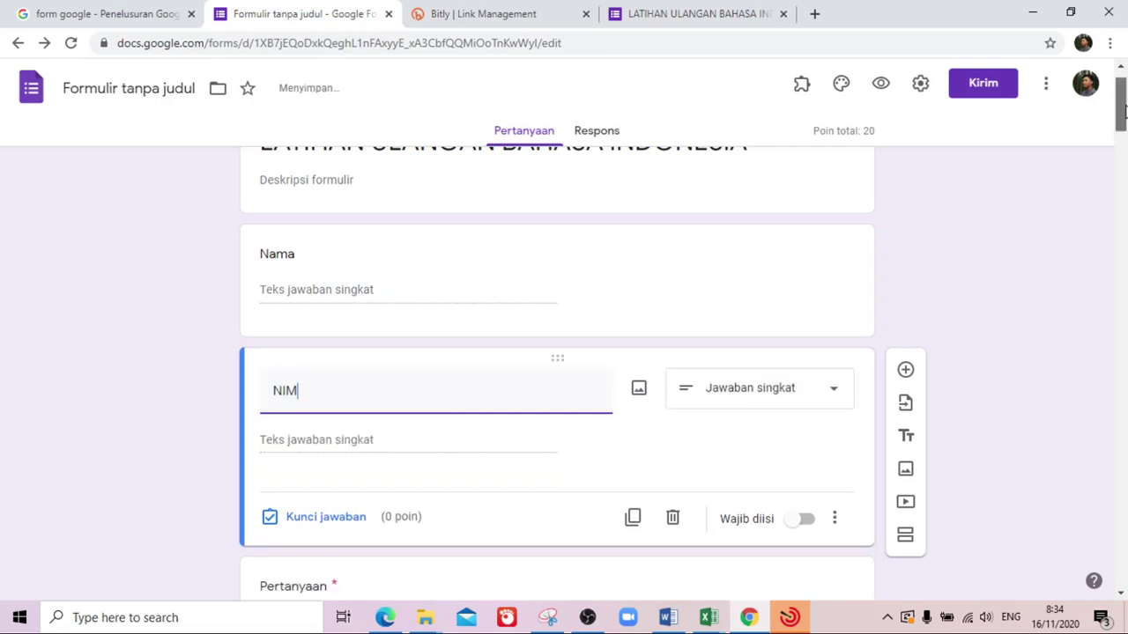
{"action": "left_click_drag", "start_coordinate": [1124, 108], "coordinate": [1124, 126]}
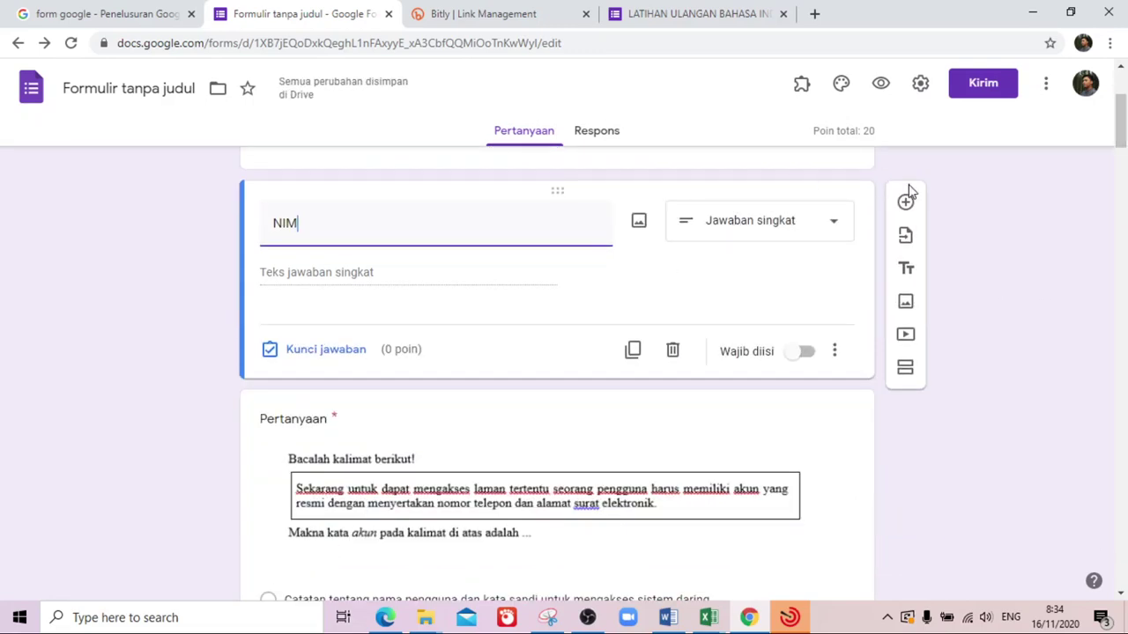
{"action": "left_click_drag", "start_coordinate": [1125, 138], "coordinate": [1124, 88]}
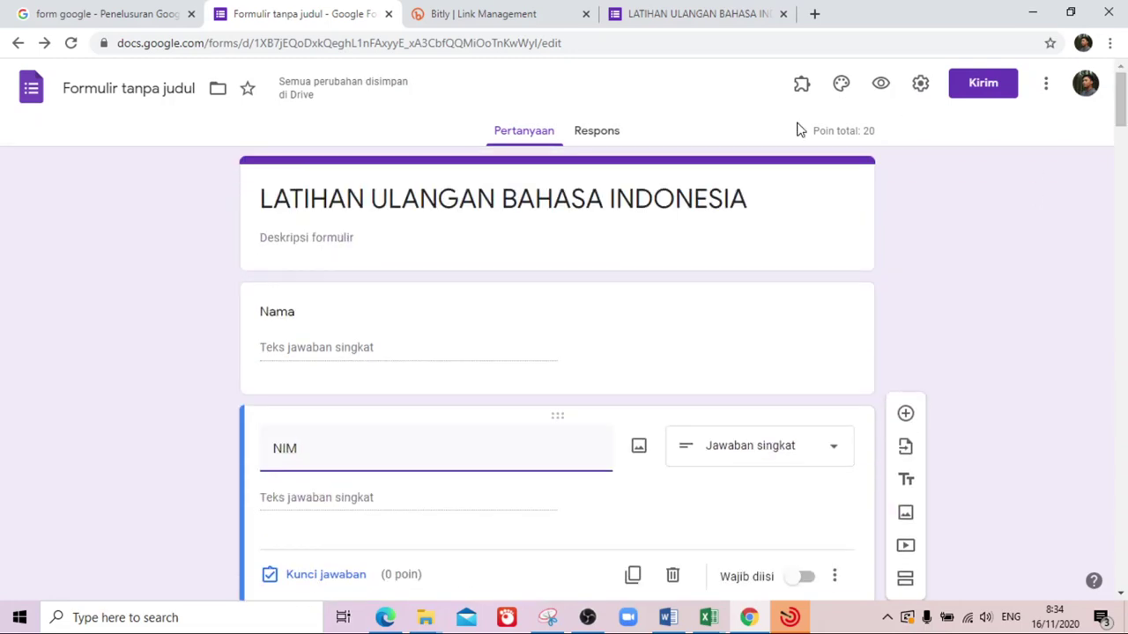
- Add a new section after the "NIM" question to separate the identity questions from the quiz questions
{"action": "scroll", "coordinate": [959, 387], "scroll_direction": "down", "scroll_amount": 3}
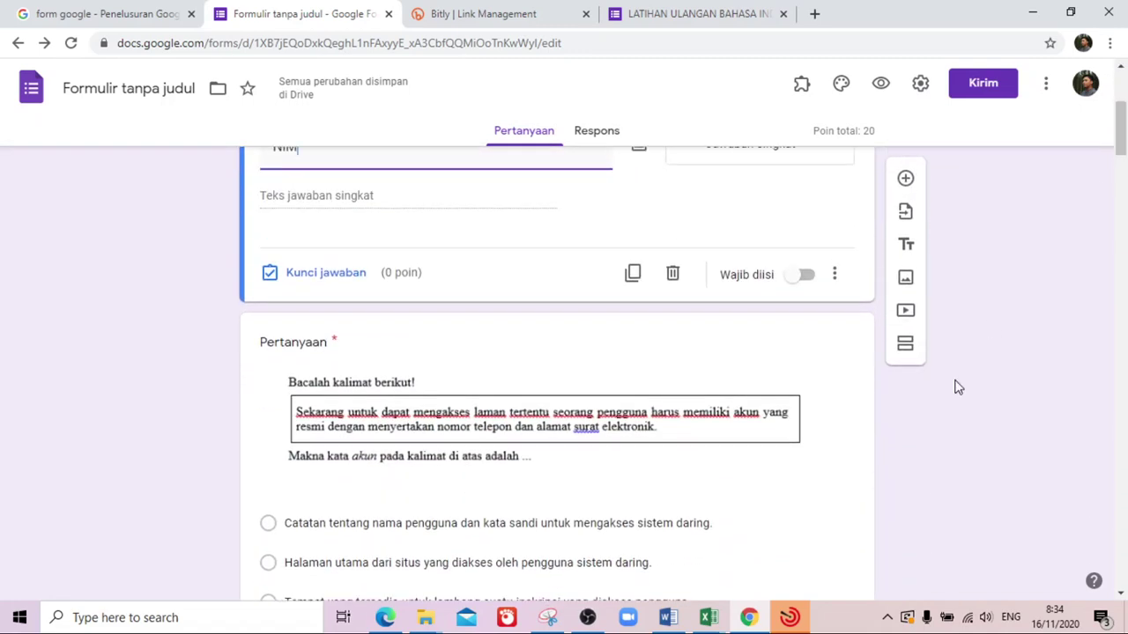
{"action": "left_click", "coordinate": [905, 345]}
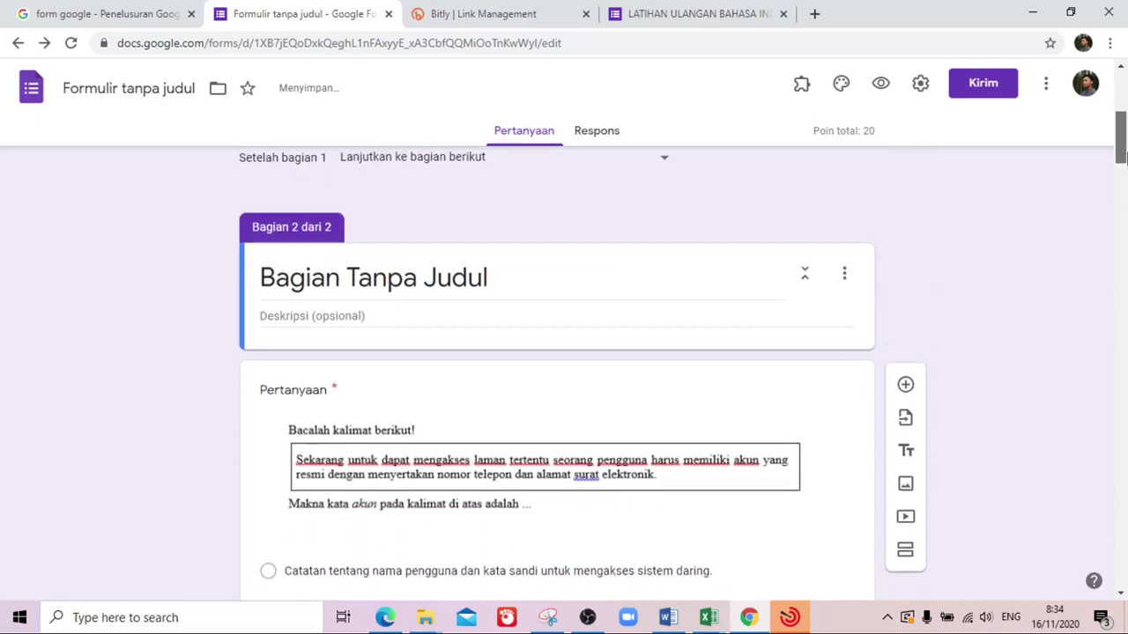
{"action": "left_click_drag", "start_coordinate": [1122, 150], "coordinate": [1122, 106]}
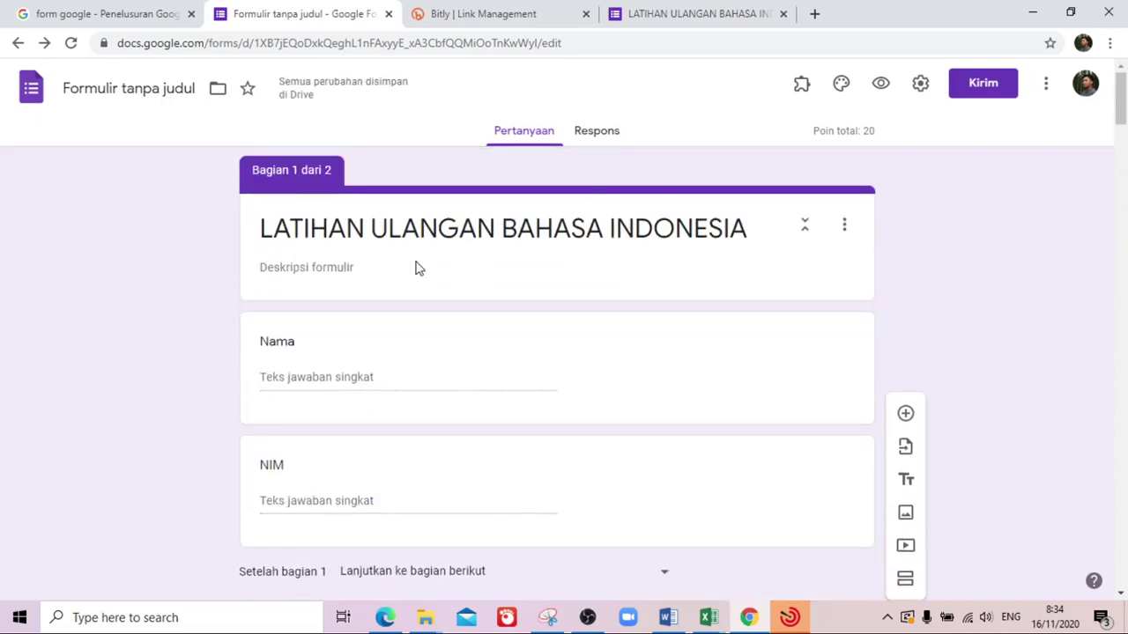
- Check the second section's heading in the editor, preview the form, and advance past the identity section to look through the quiz questions
{"action": "left_click_drag", "start_coordinate": [1122, 104], "coordinate": [1120, 150]}
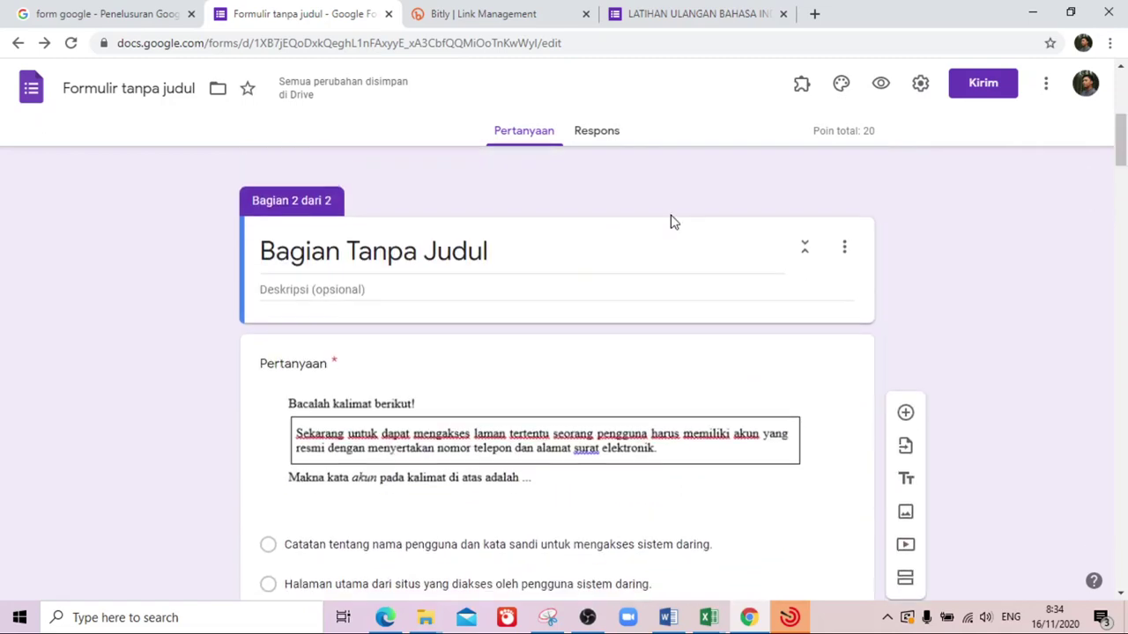
{"action": "left_click", "coordinate": [498, 251]}
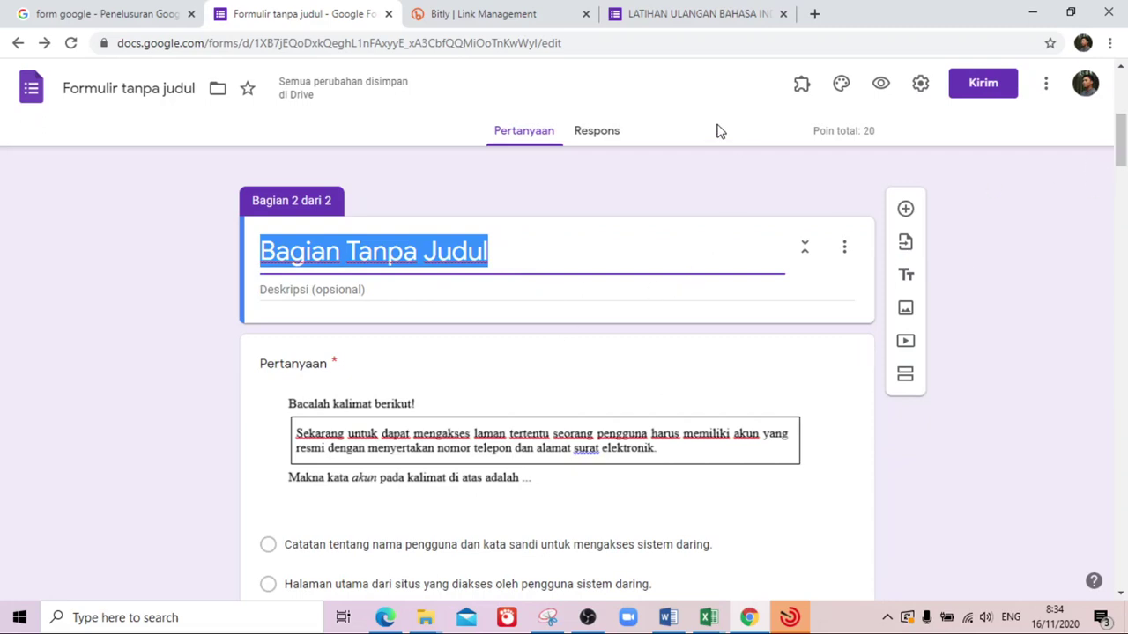
{"action": "left_click", "coordinate": [886, 90]}
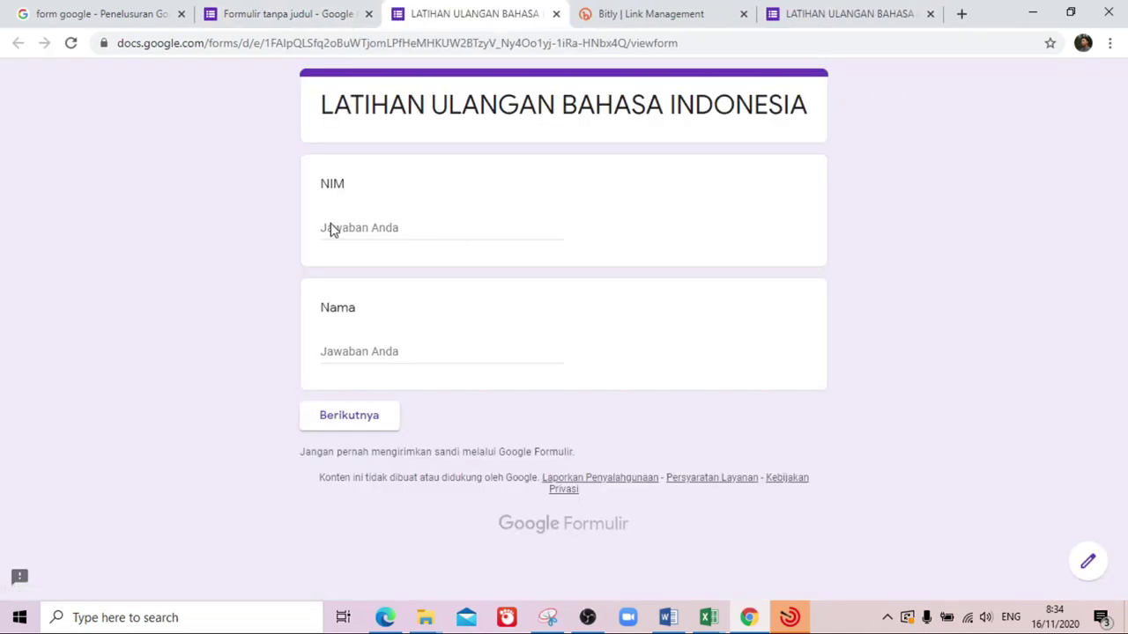
{"action": "left_click", "coordinate": [354, 422]}
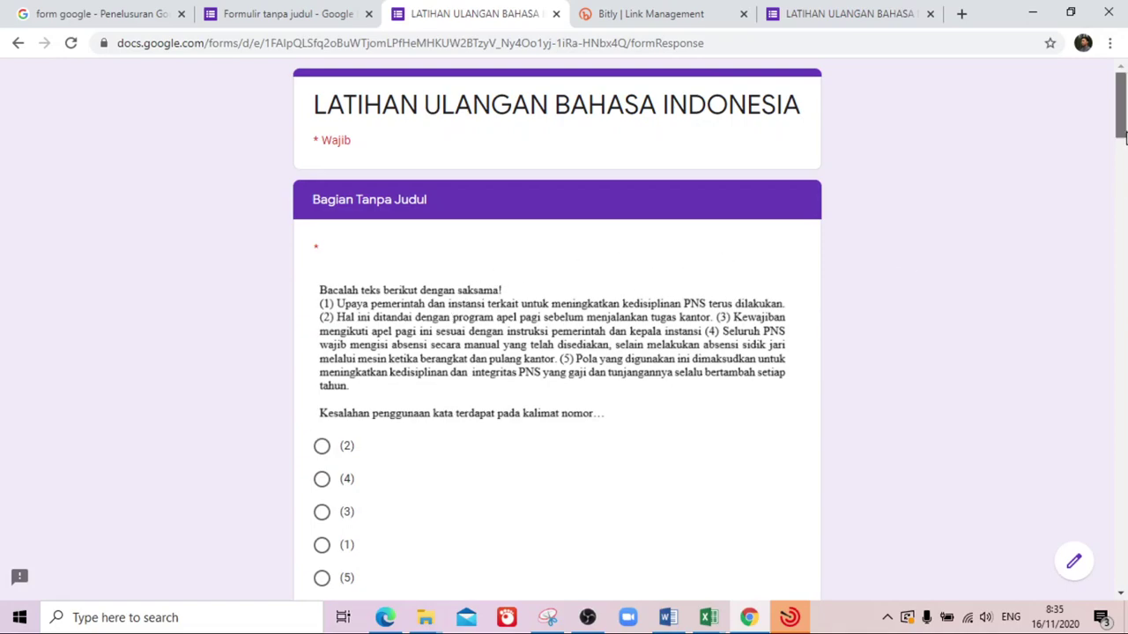
{"action": "left_click_drag", "start_coordinate": [1122, 141], "coordinate": [1125, 571]}
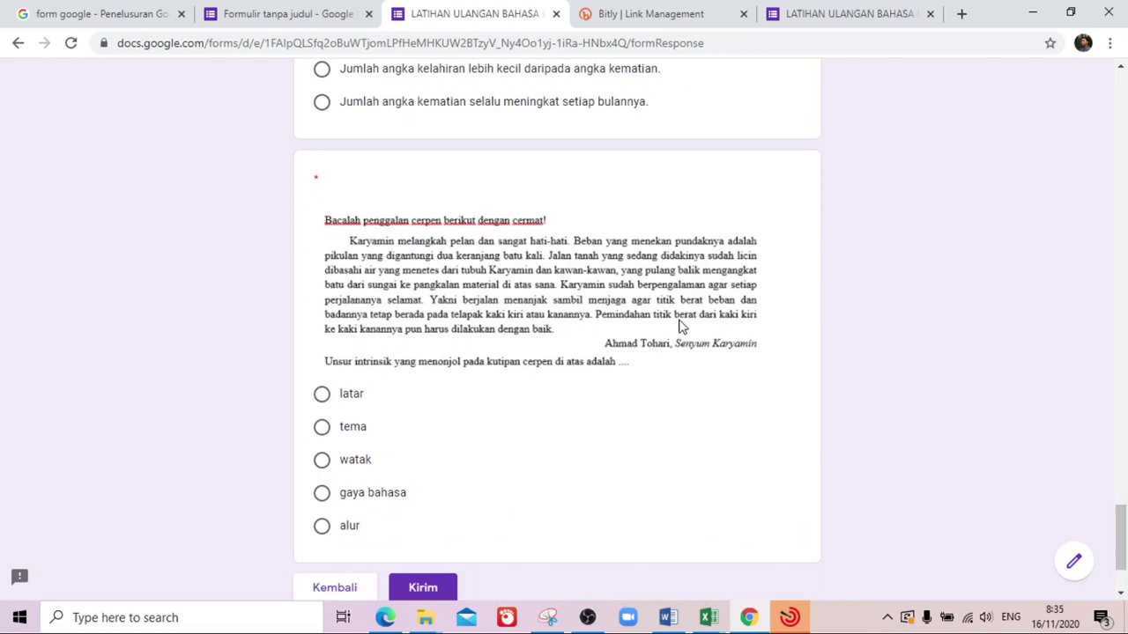
{"action": "left_click_drag", "start_coordinate": [1124, 529], "coordinate": [1122, 459]}
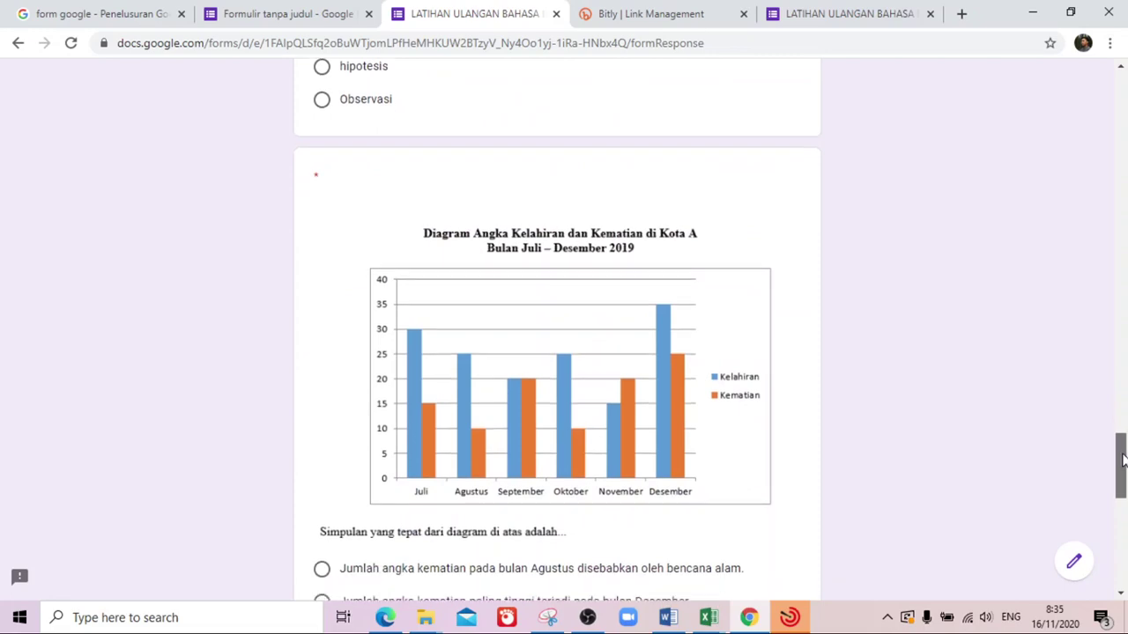